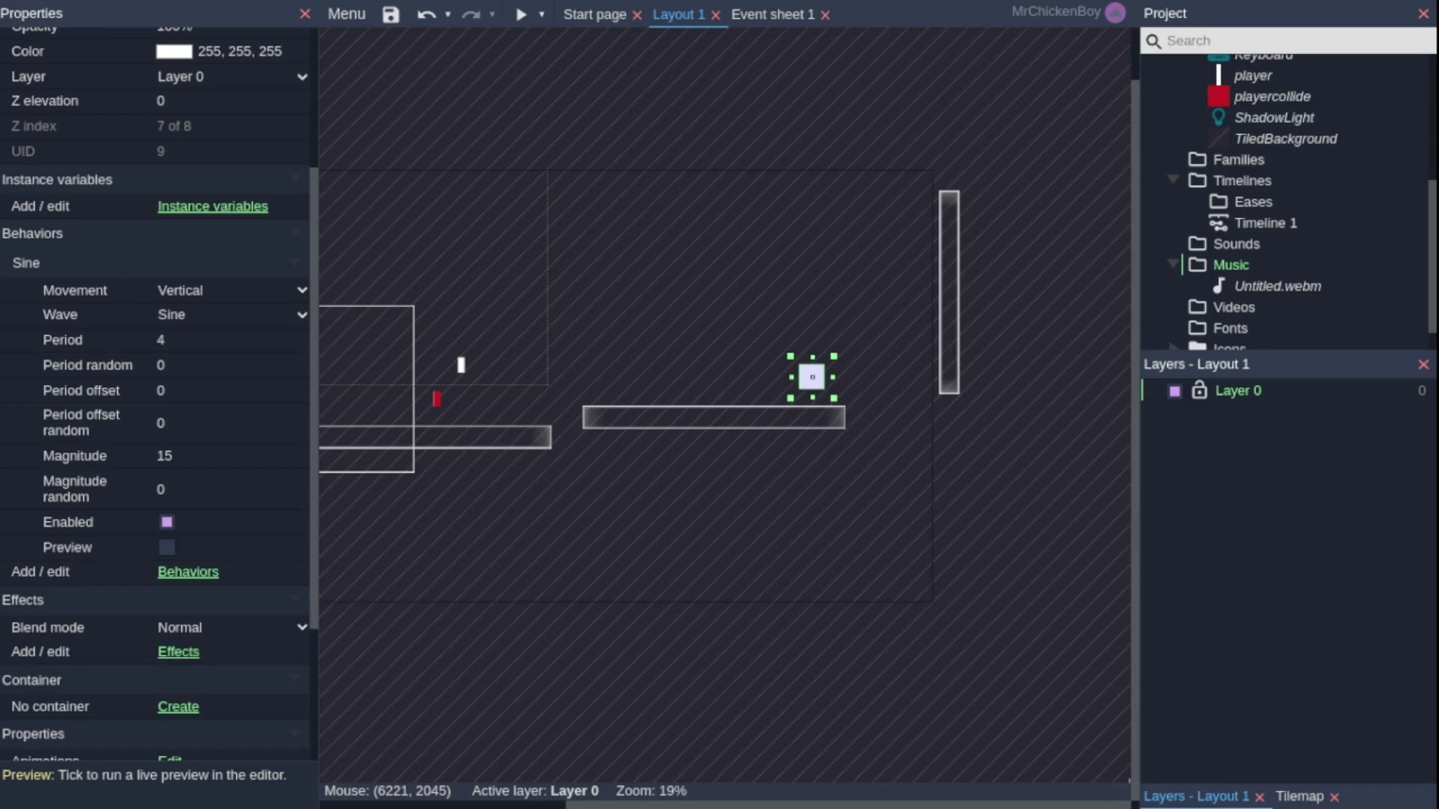
Look over the level's ground block and exit square, and glance at the event sheet.
{"action": "middle_click_drag", "start_coordinate": [810, 412], "coordinate": [878, 487]}
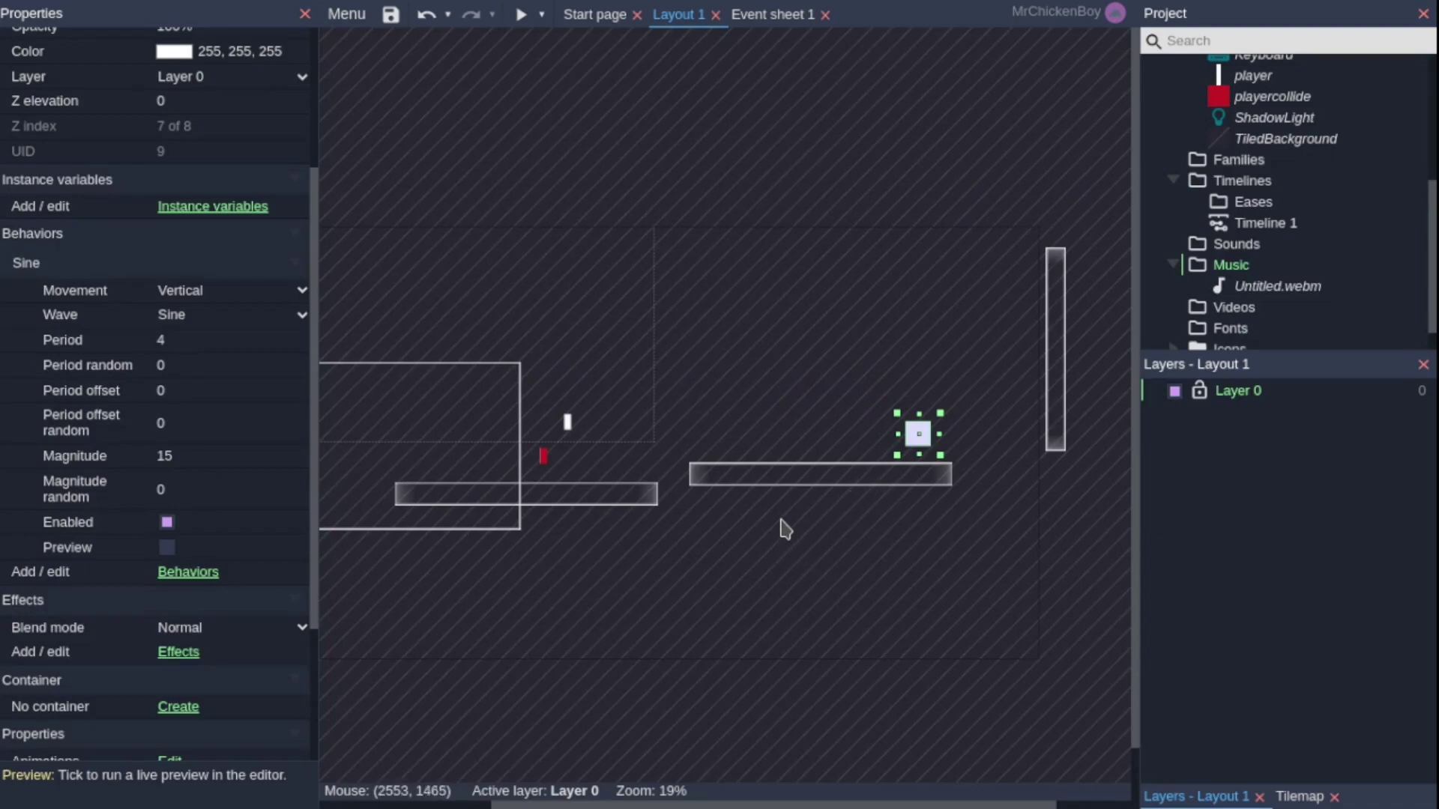
{"action": "key", "text": "Escape"}
{"action": "scroll", "coordinate": [724, 405], "scroll_direction": "left", "scroll_amount": 3}
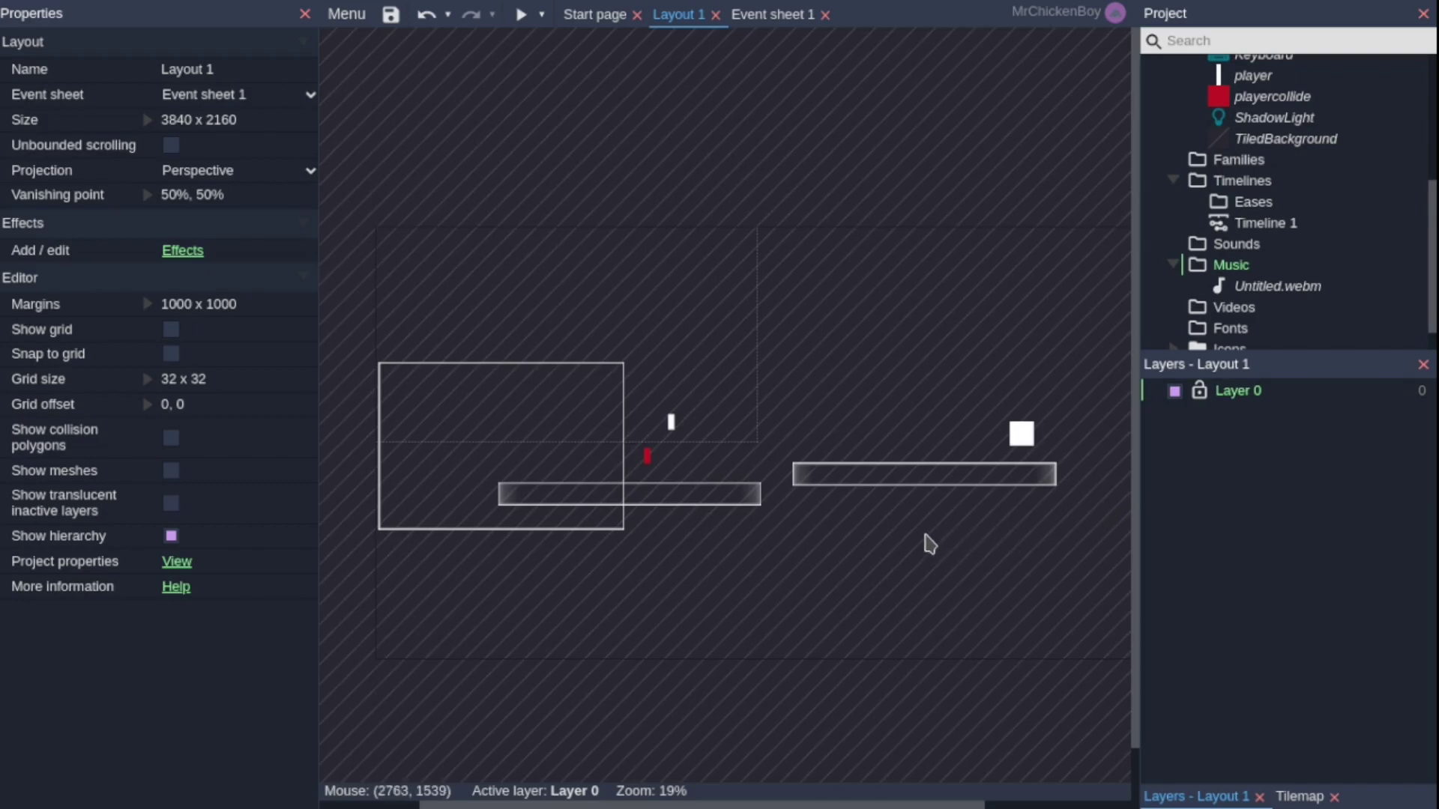
{"action": "left_click", "coordinate": [493, 445]}
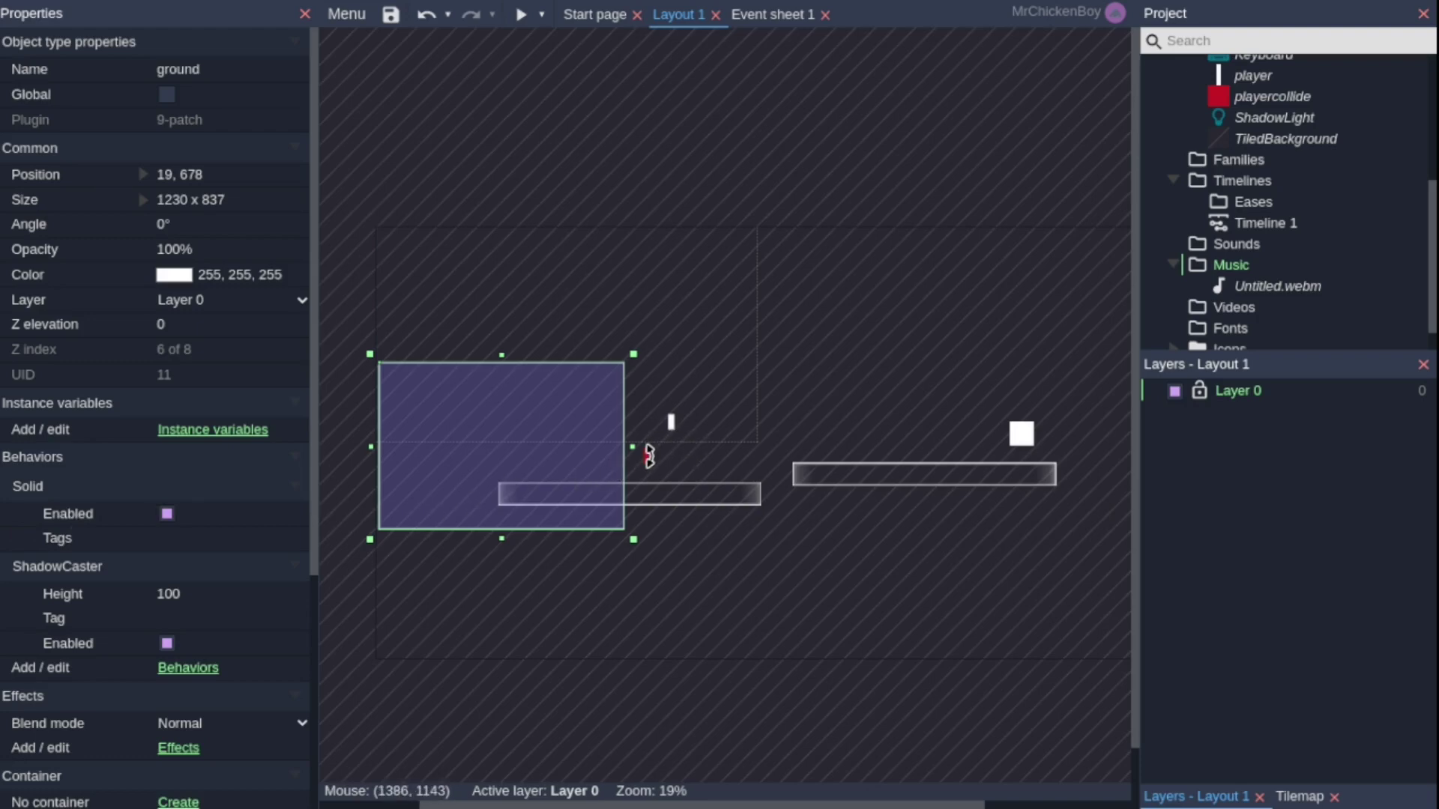
{"action": "left_click", "coordinate": [1035, 426]}
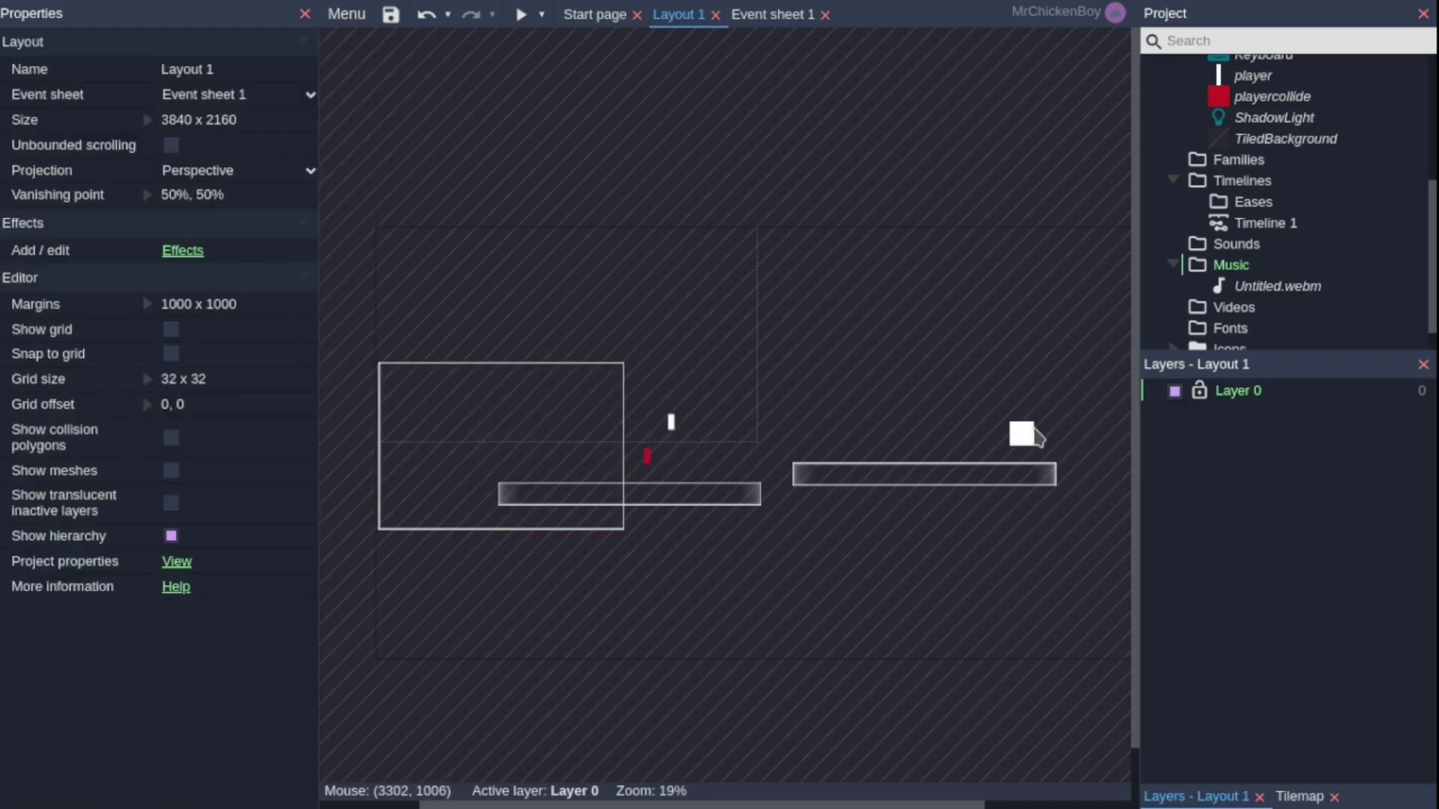
{"action": "left_click", "coordinate": [1028, 433]}
{"action": "left_click", "coordinate": [928, 255]}
{"action": "left_click", "coordinate": [775, 14]}
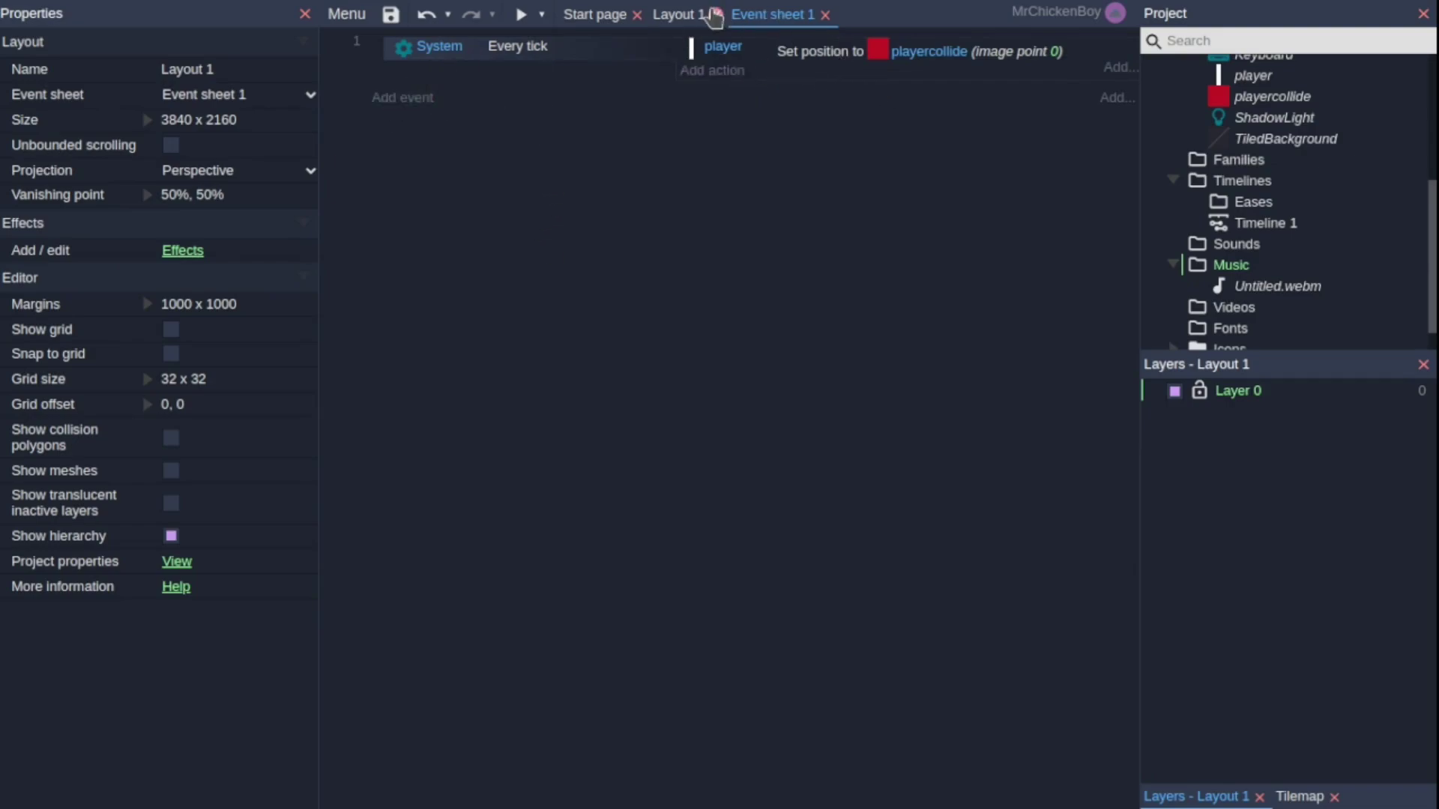
{"action": "left_click", "coordinate": [678, 15]}
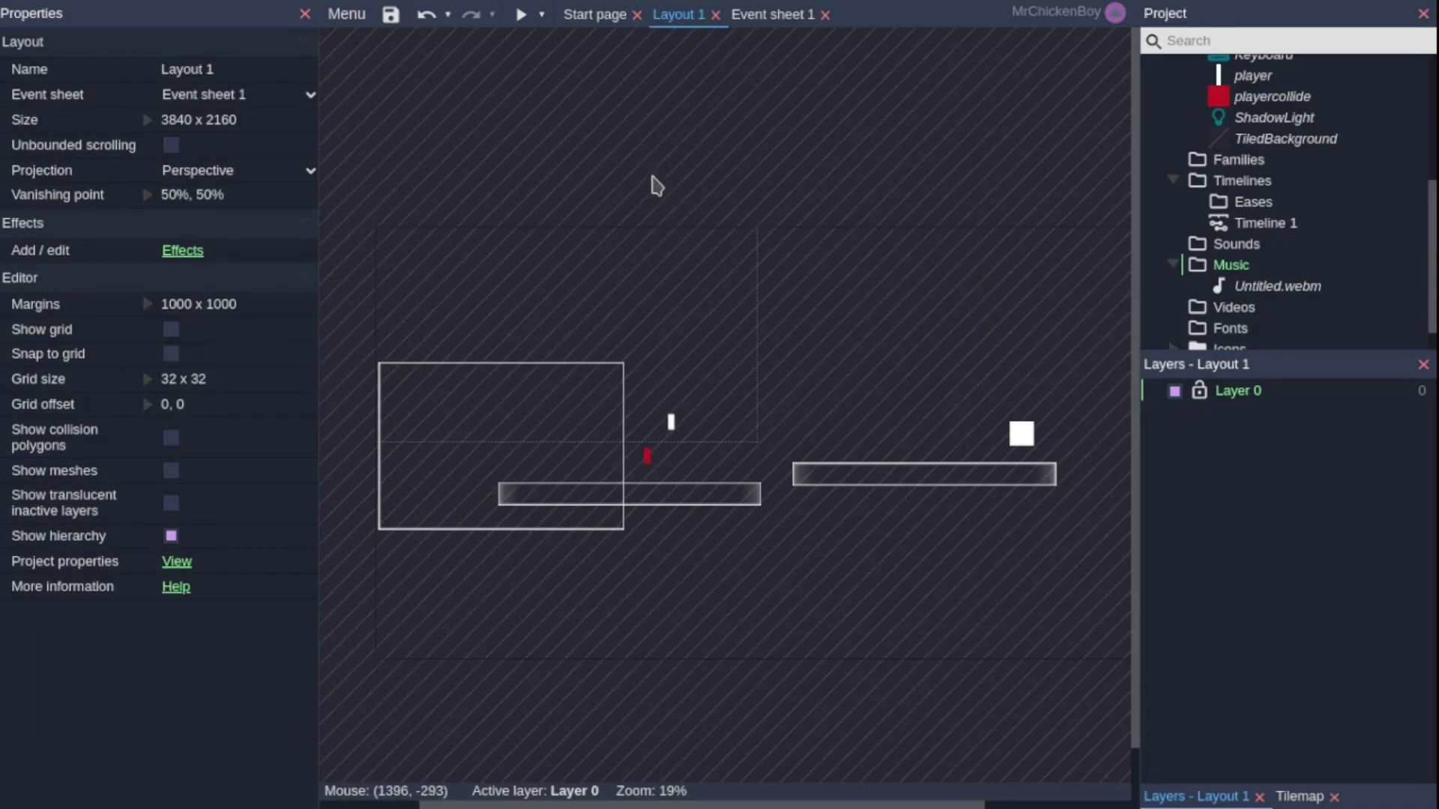
Insert a new Sprite object named transition and place it in Layout 1.
{"action": "right_click", "coordinate": [841, 289]}
{"action": "left_click", "coordinate": [889, 297]}
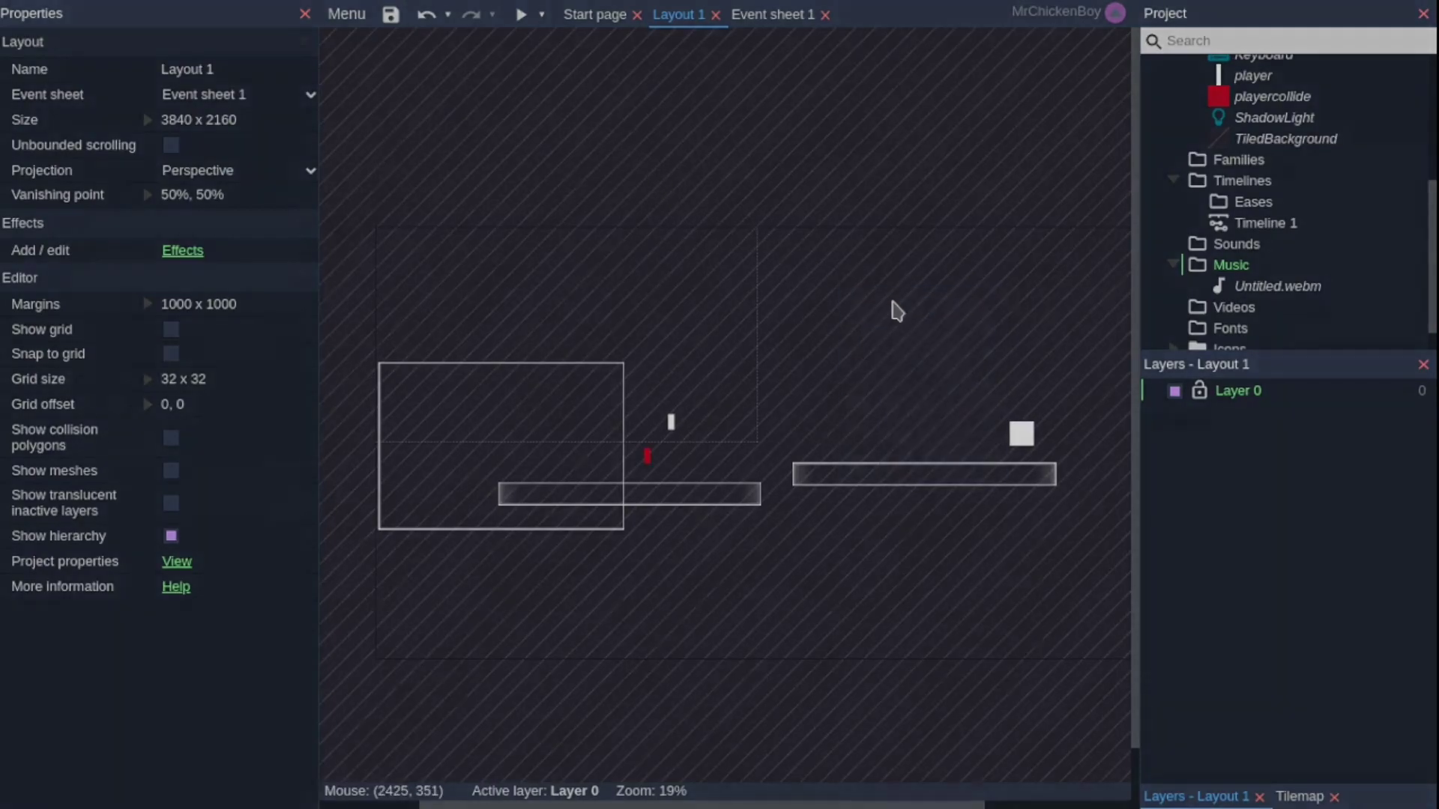
{"action": "type", "text": "spr"}
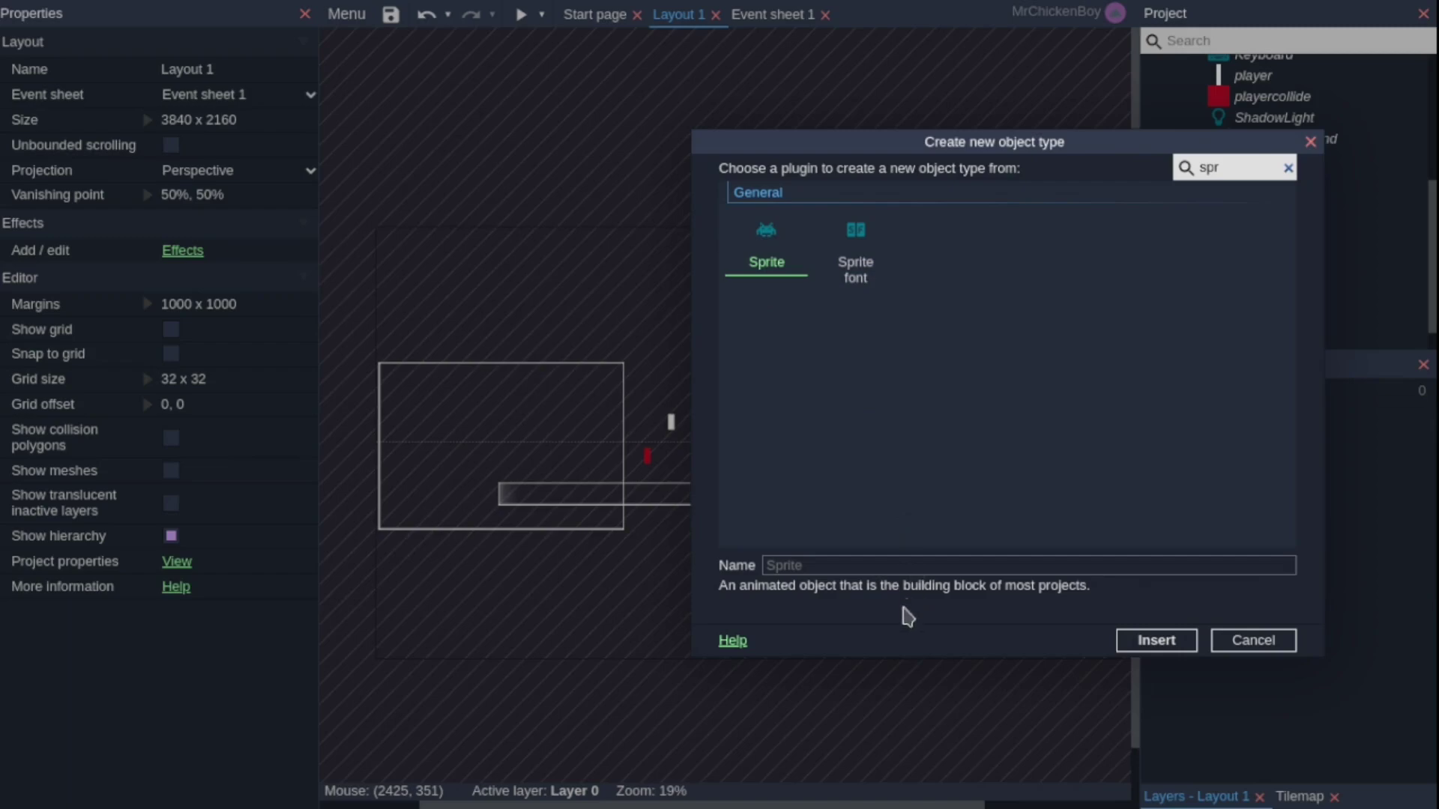
{"action": "left_click", "coordinate": [918, 565]}
{"action": "type", "text": "sp"}
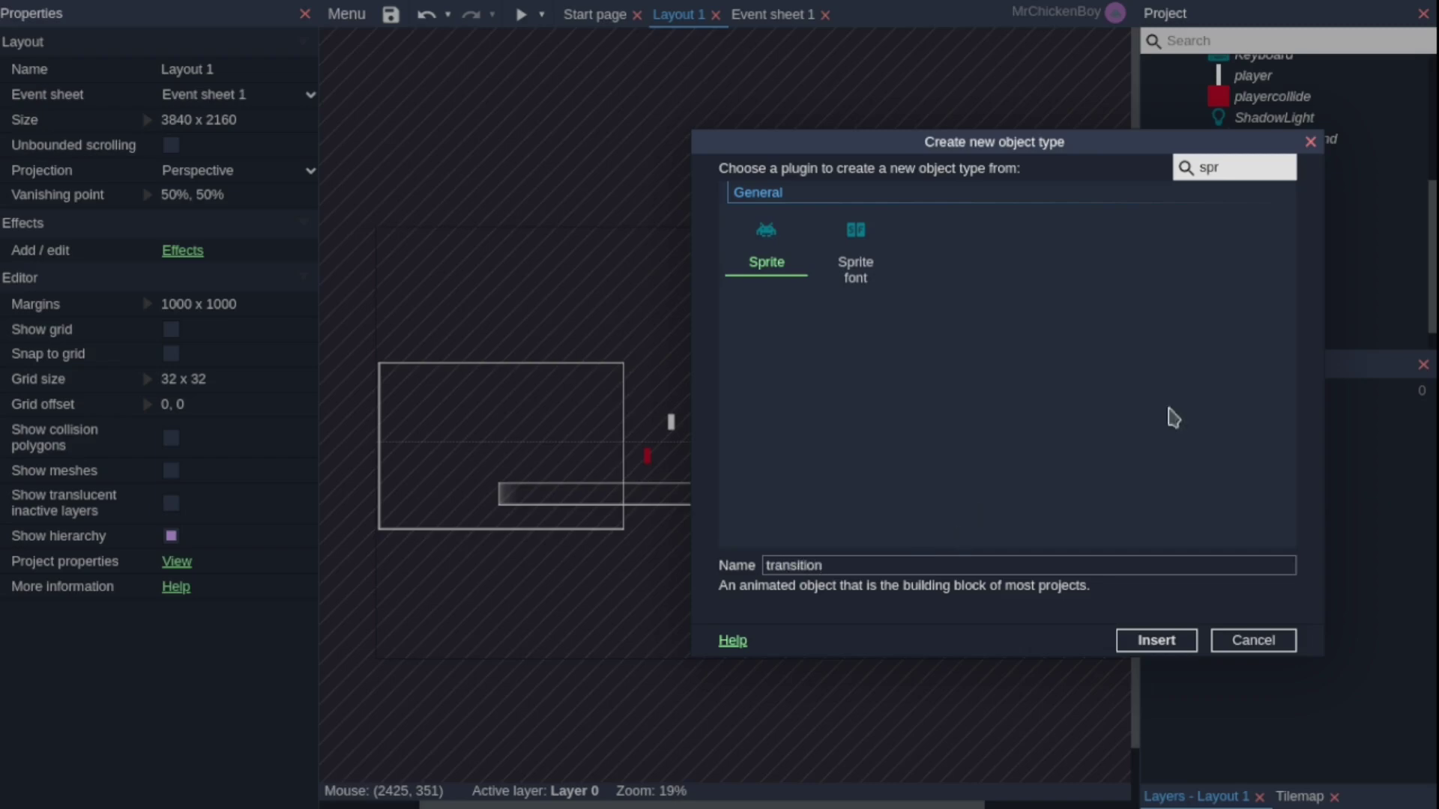
{"action": "left_click", "coordinate": [1151, 639]}
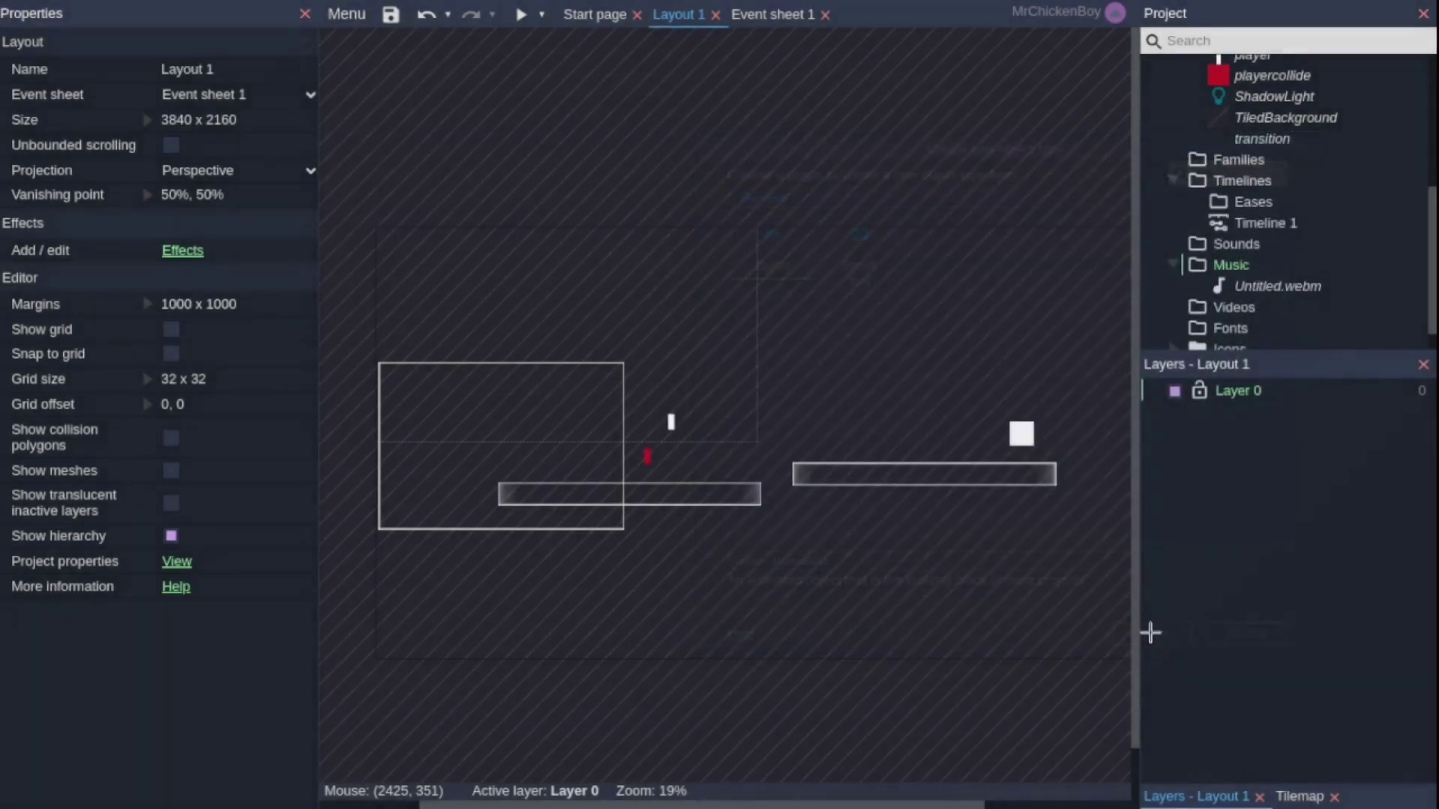
{"action": "left_click", "coordinate": [647, 330]}
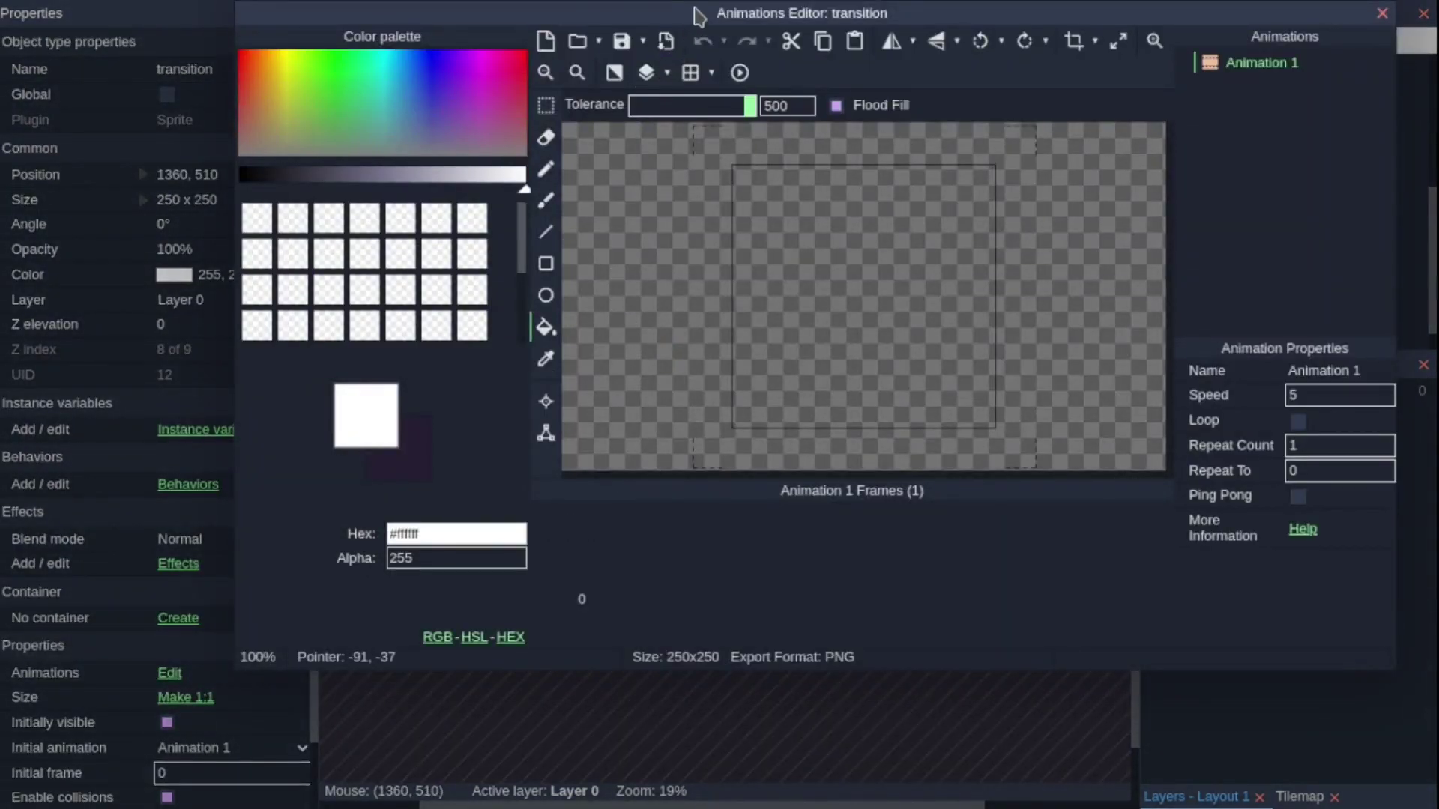
Flood-fill the transition sprite's frame solid grey (#7b7a7a).
{"action": "left_click_drag", "start_coordinate": [699, 13], "coordinate": [665, 76]}
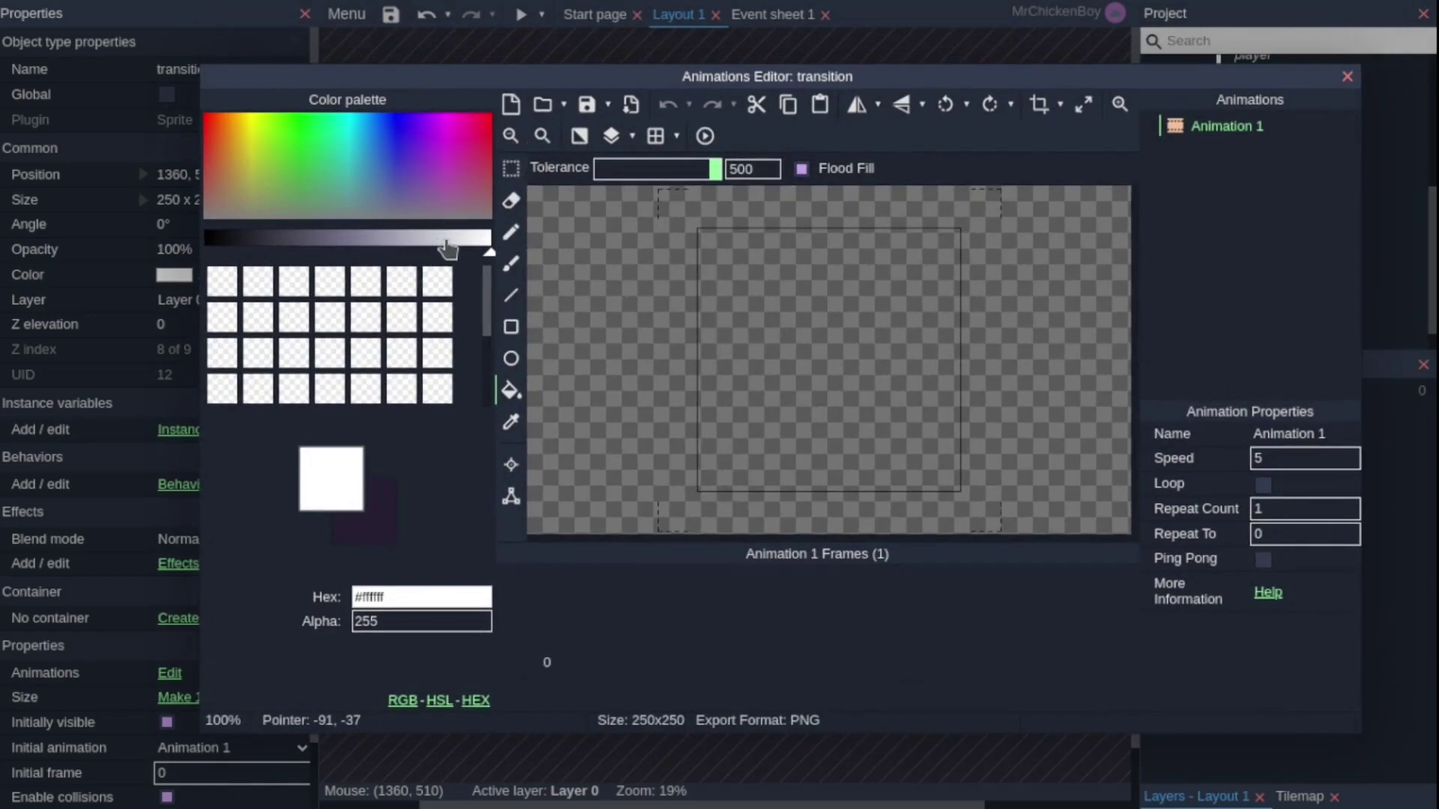
{"action": "left_click", "coordinate": [487, 214]}
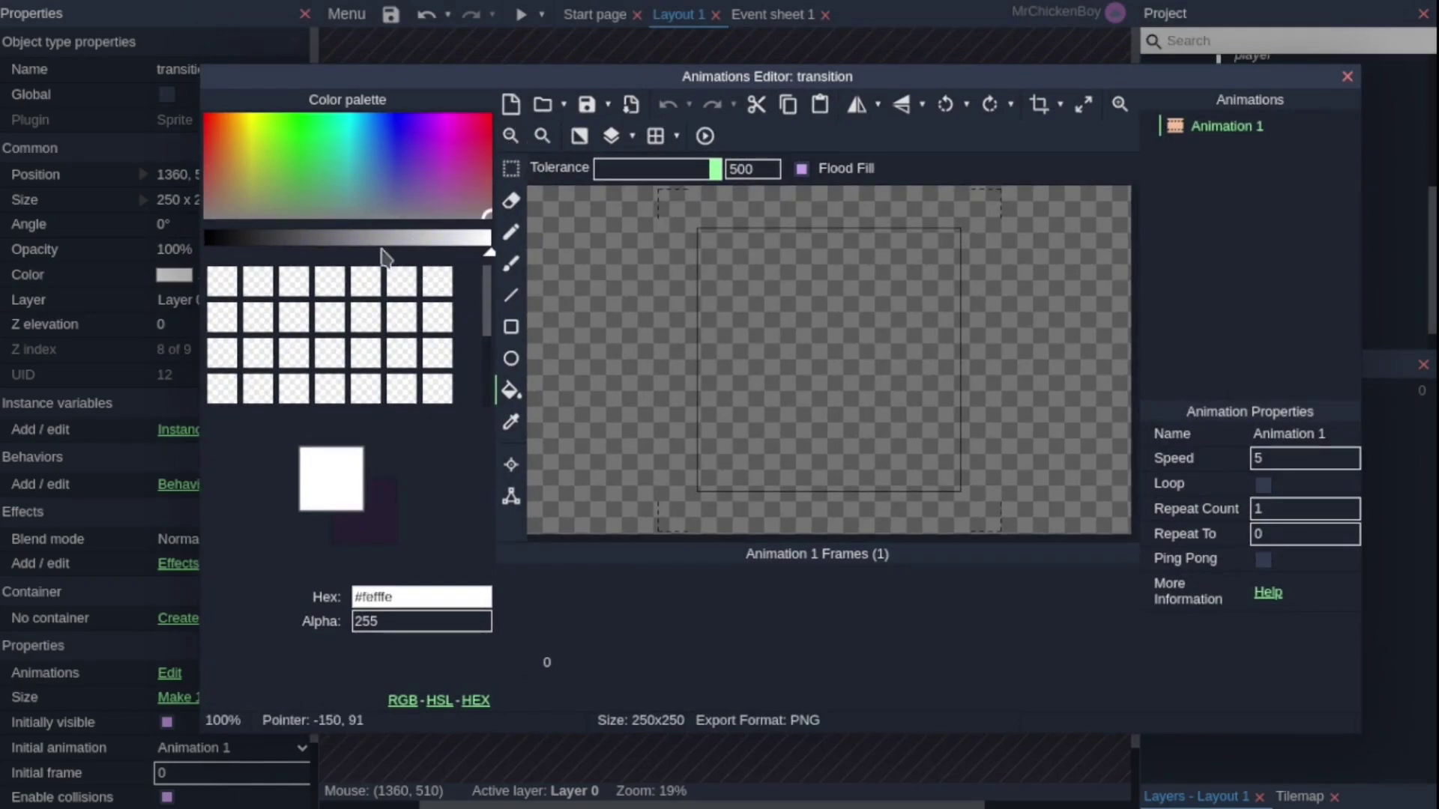
{"action": "left_click_drag", "start_coordinate": [379, 246], "coordinate": [342, 246]}
{"action": "left_click", "coordinate": [729, 357]}
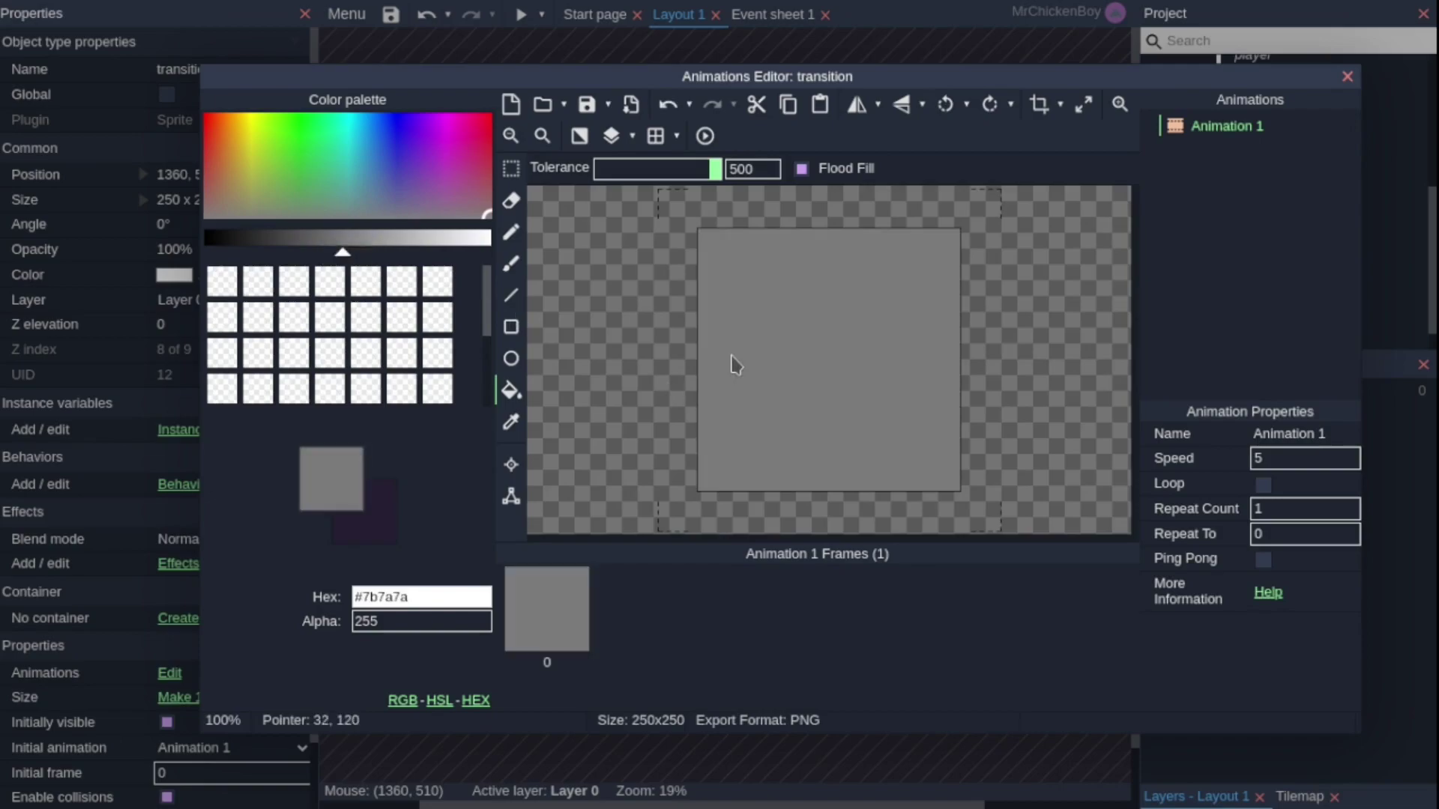
{"action": "key", "text": "Escape"}
Use Cover layout to stretch the transition sprite to 3840×2160, centred at 1920, 1080.
{"action": "right_click", "coordinate": [649, 314]}
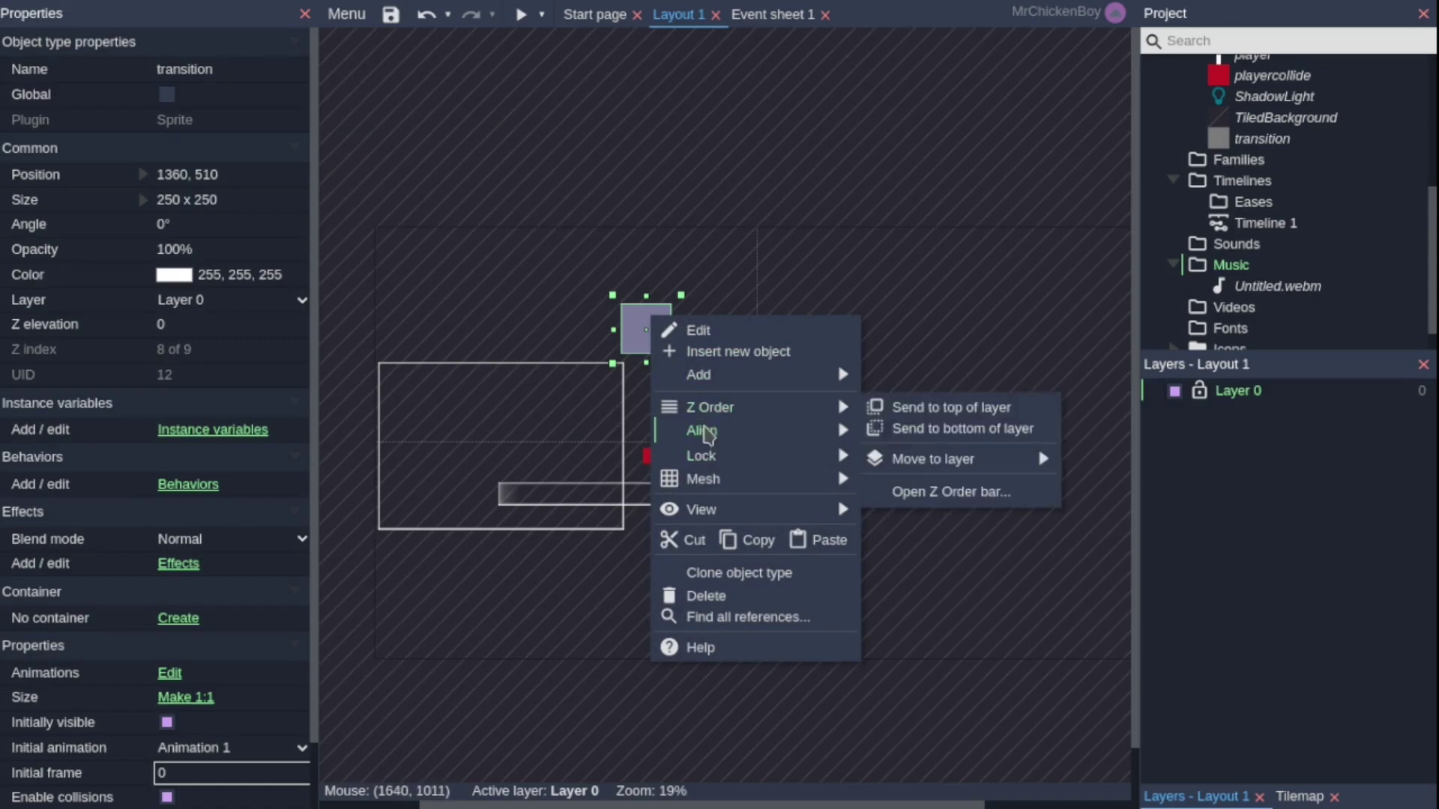
{"action": "left_click", "coordinate": [967, 519]}
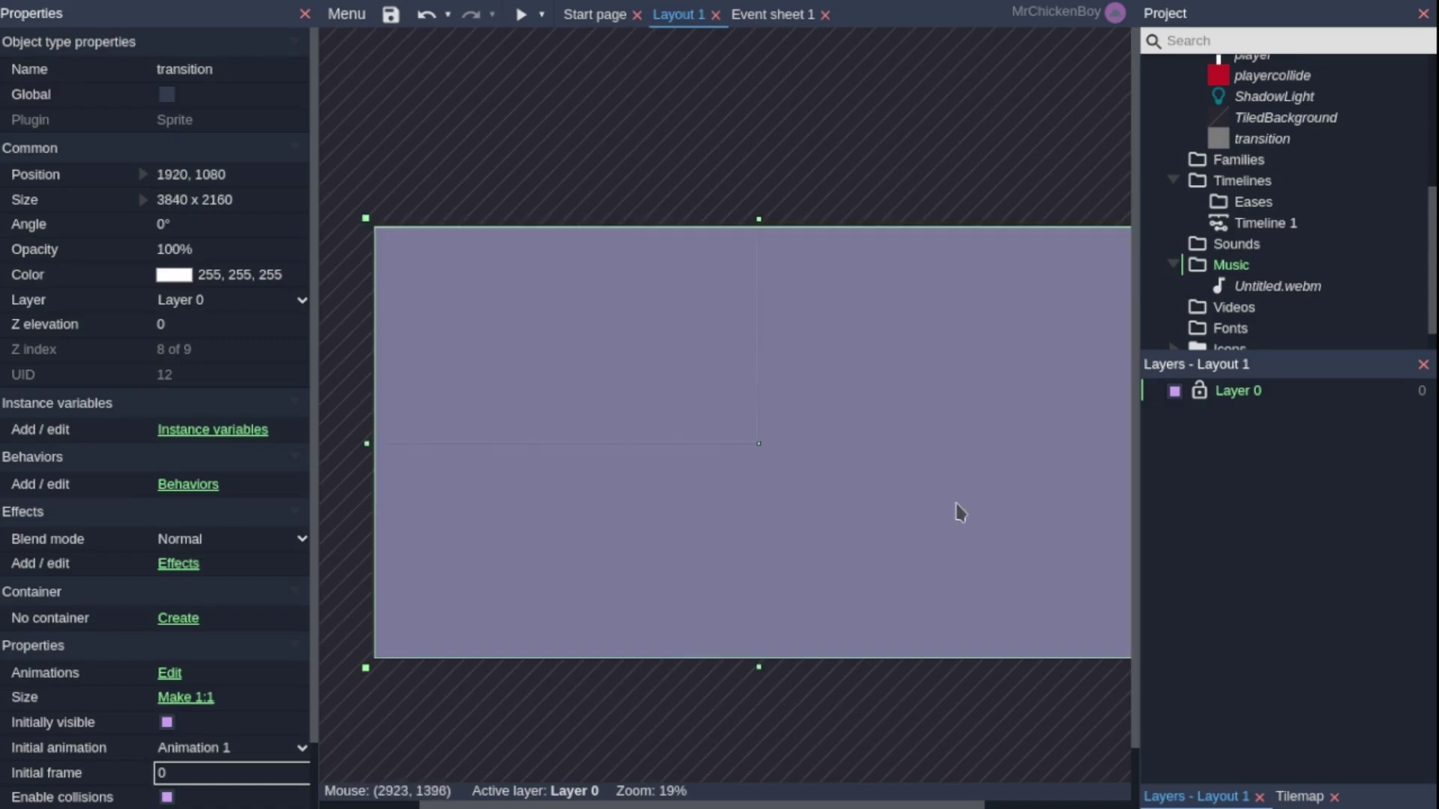
{"action": "scroll", "coordinate": [873, 472], "scroll_direction": "down", "scroll_amount": 3, "text": "ctrl"}
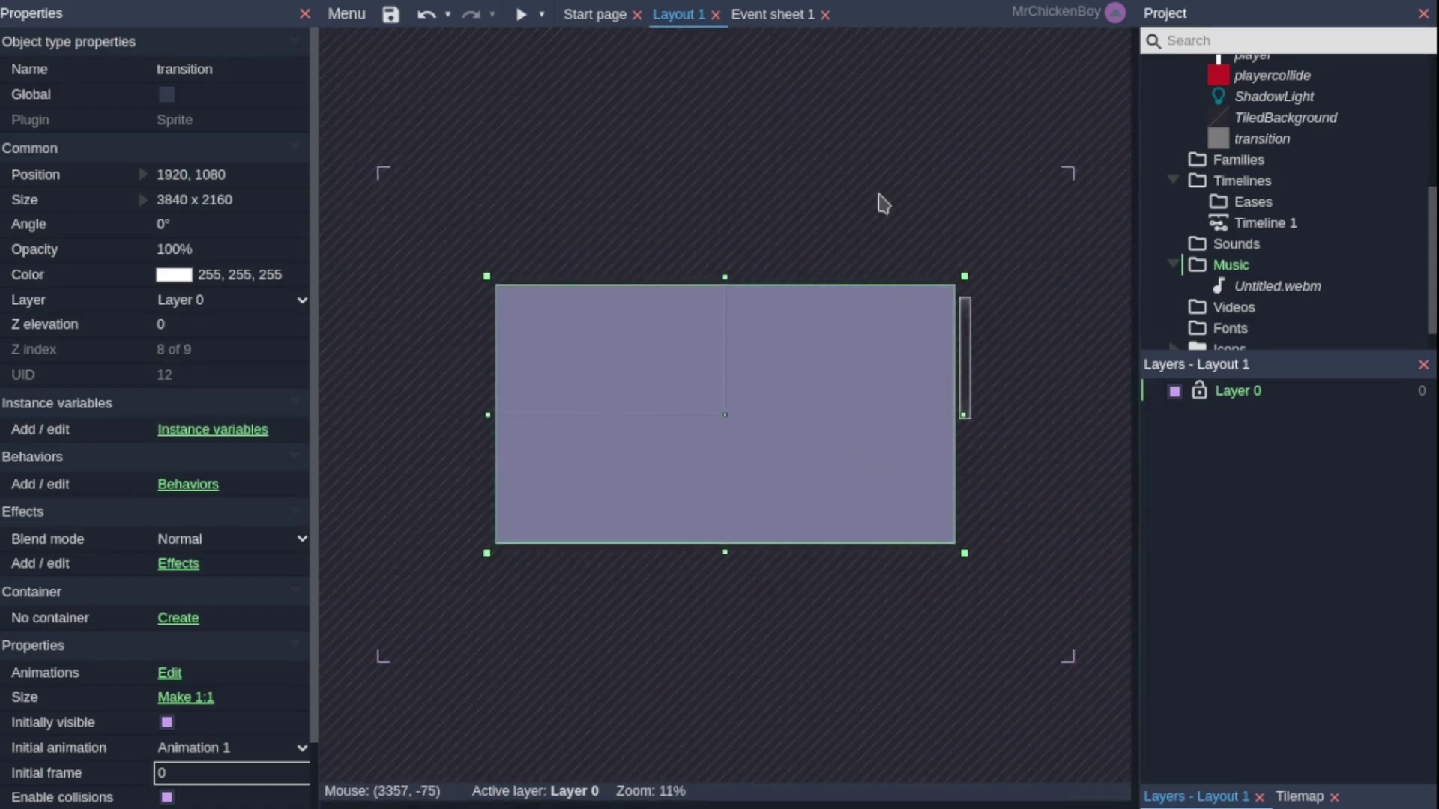
{"action": "left_click", "coordinate": [881, 186]}
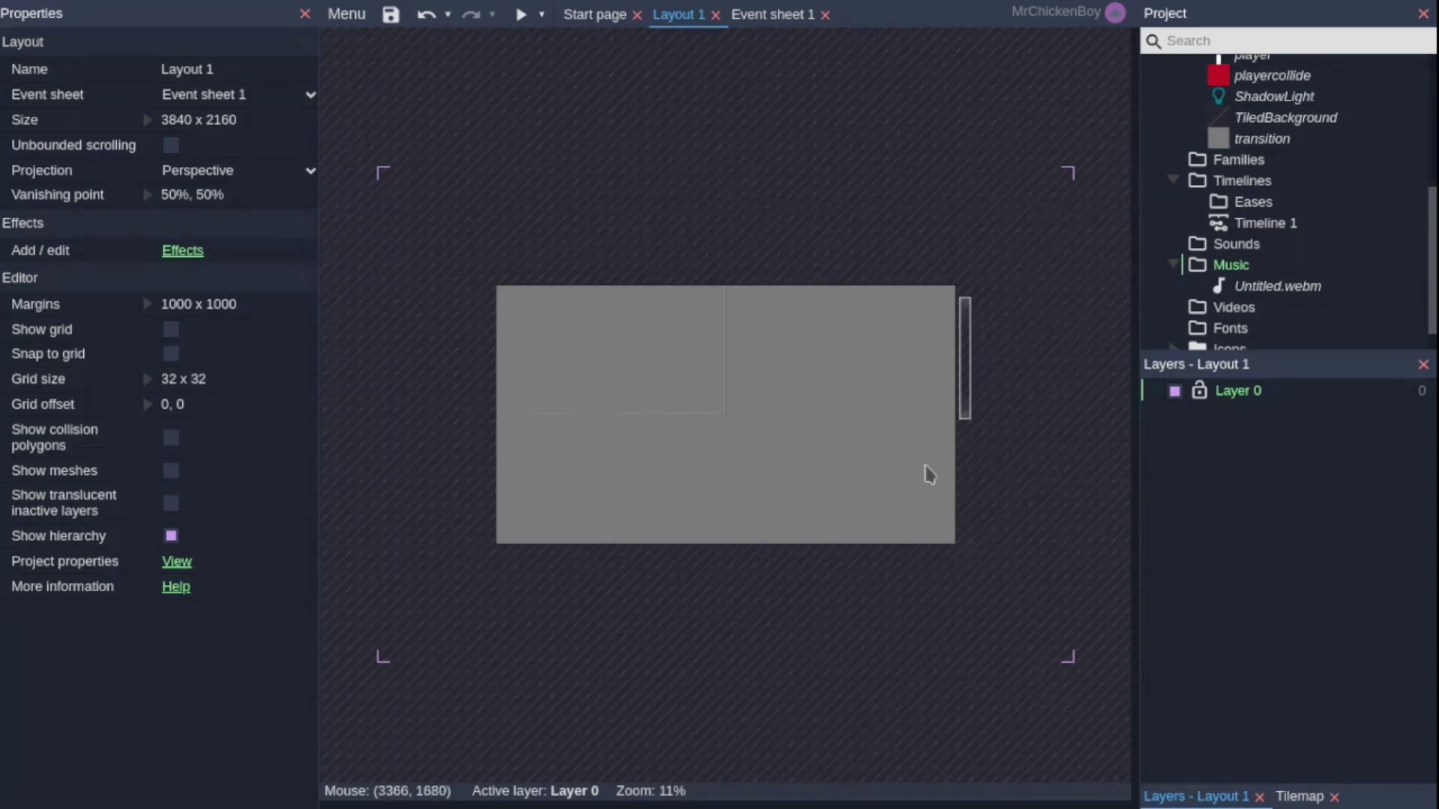
Add a top layer named transition and move the transition sprite onto it.
{"action": "right_click", "coordinate": [1304, 454]}
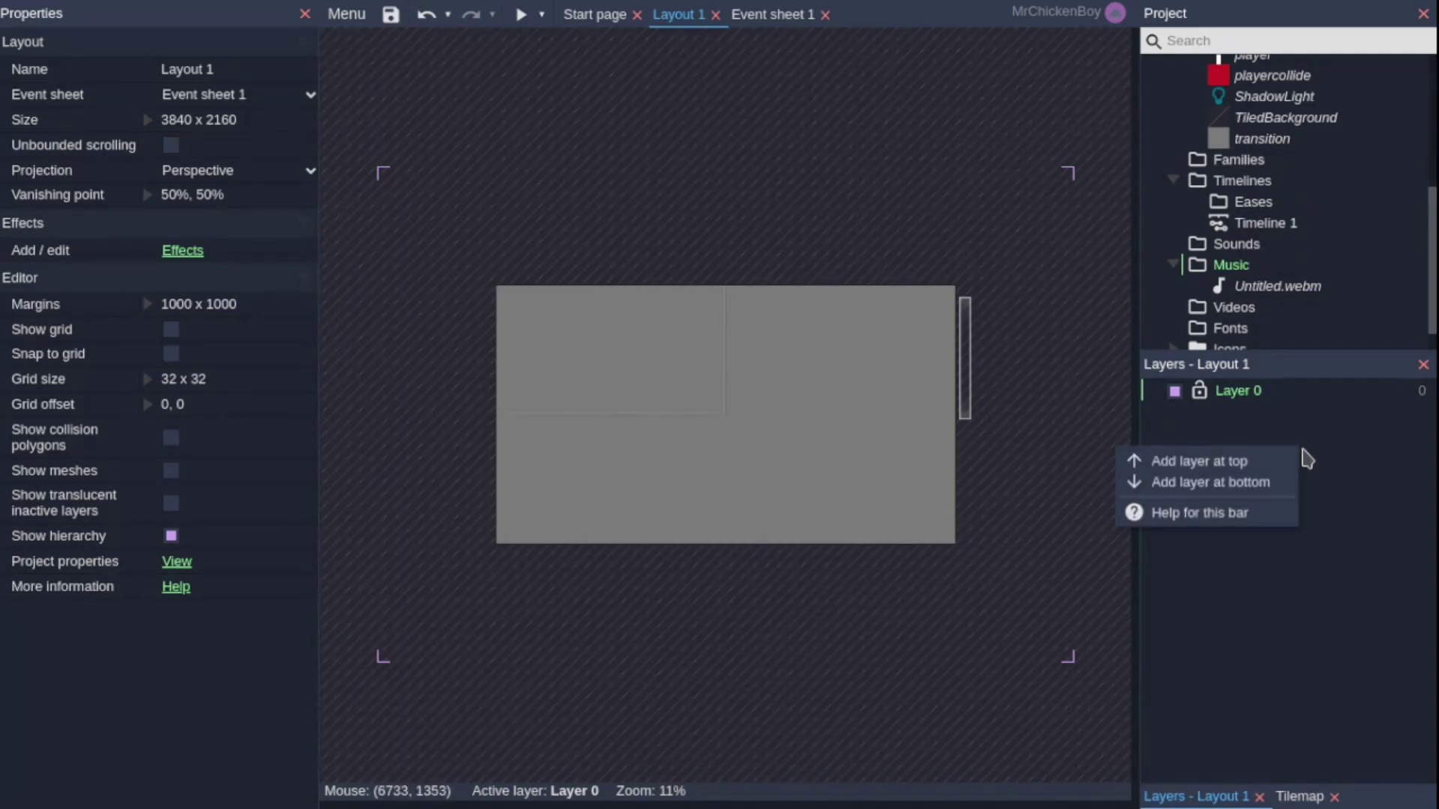
{"action": "left_click", "coordinate": [1223, 462]}
{"action": "type", "text": "transition"}
{"action": "key", "text": "Return"}
{"action": "left_click", "coordinate": [795, 448]}
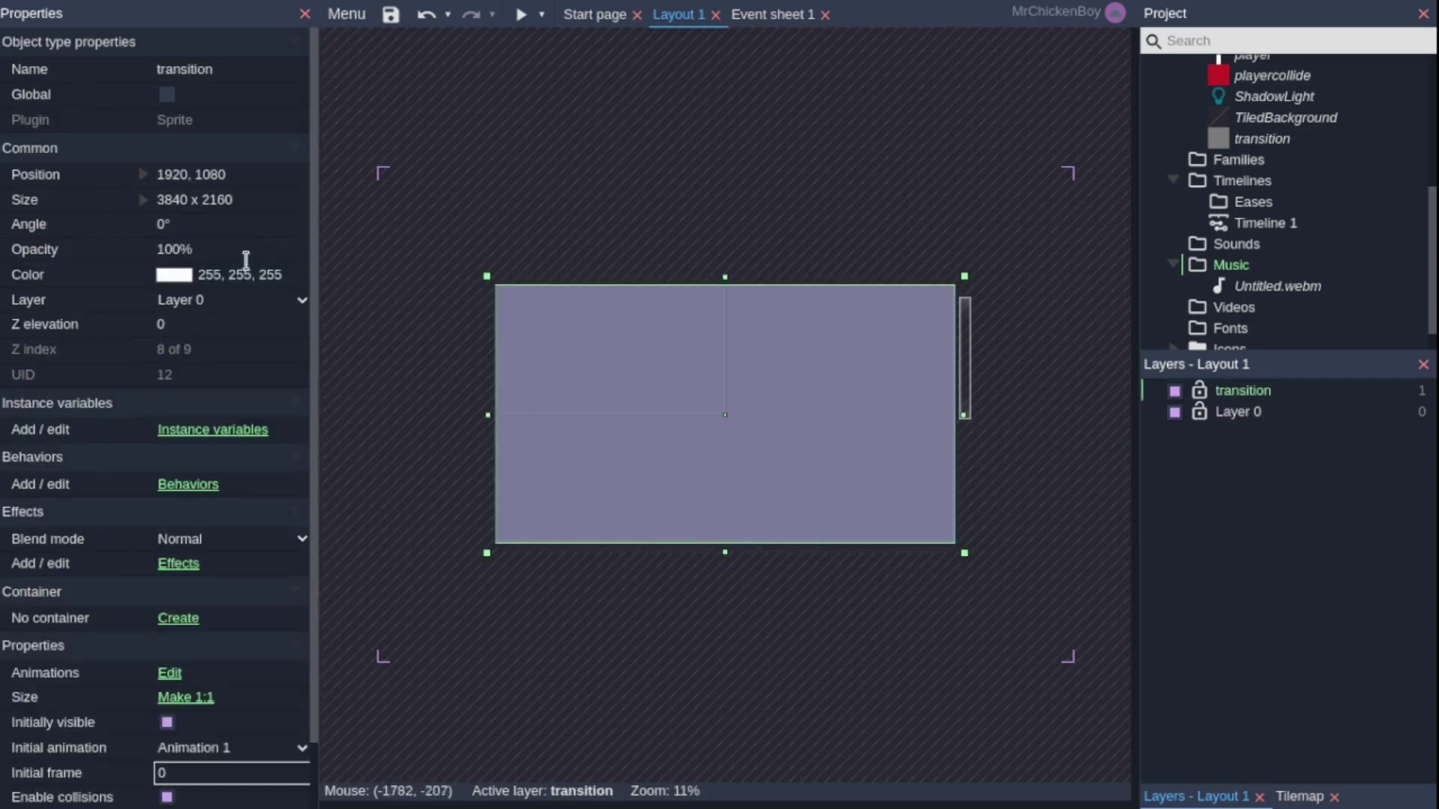
{"action": "left_click", "coordinate": [213, 298]}
{"action": "left_click", "coordinate": [187, 320]}
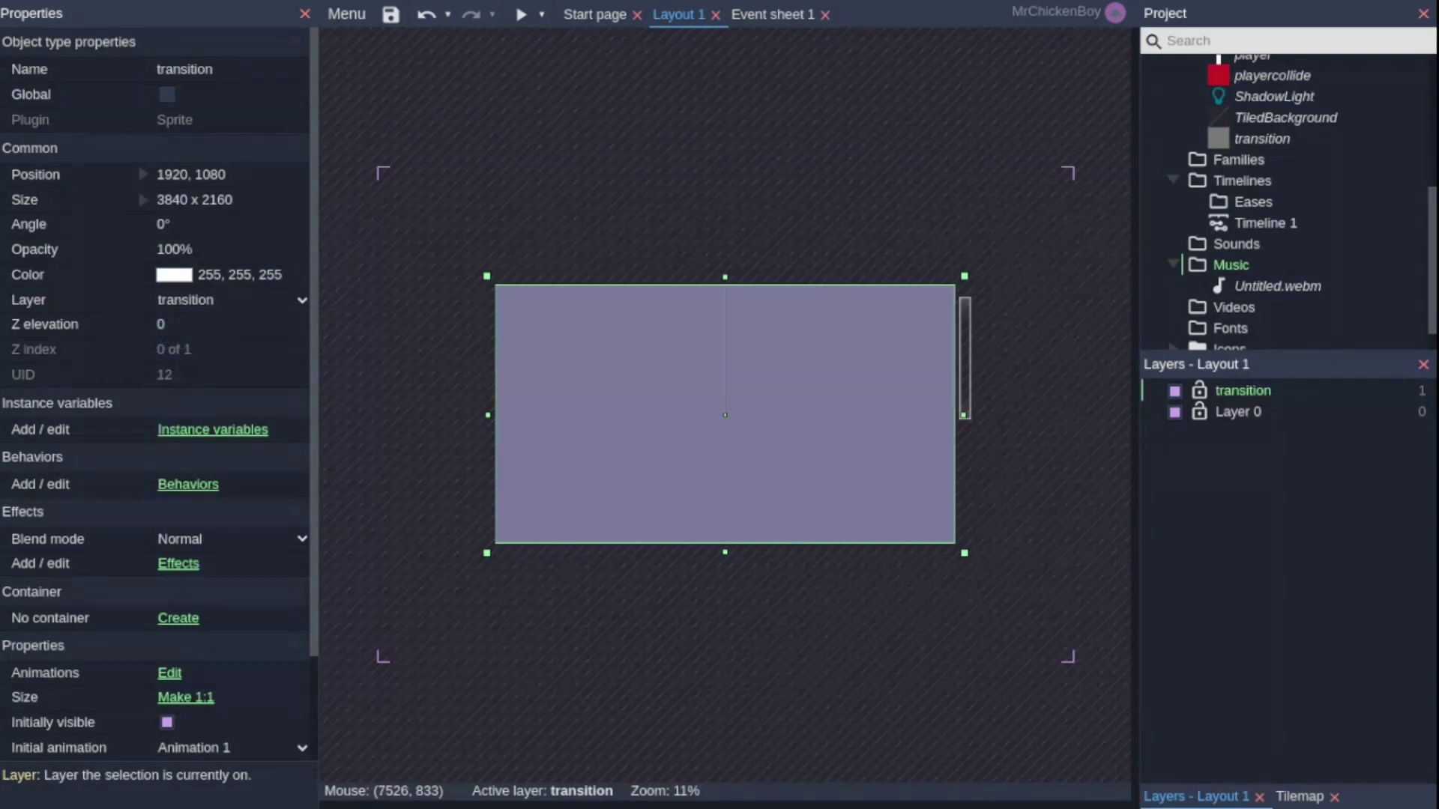
Set the transition layer's parallax to 0% x 0%.
{"action": "left_click", "coordinate": [1300, 393]}
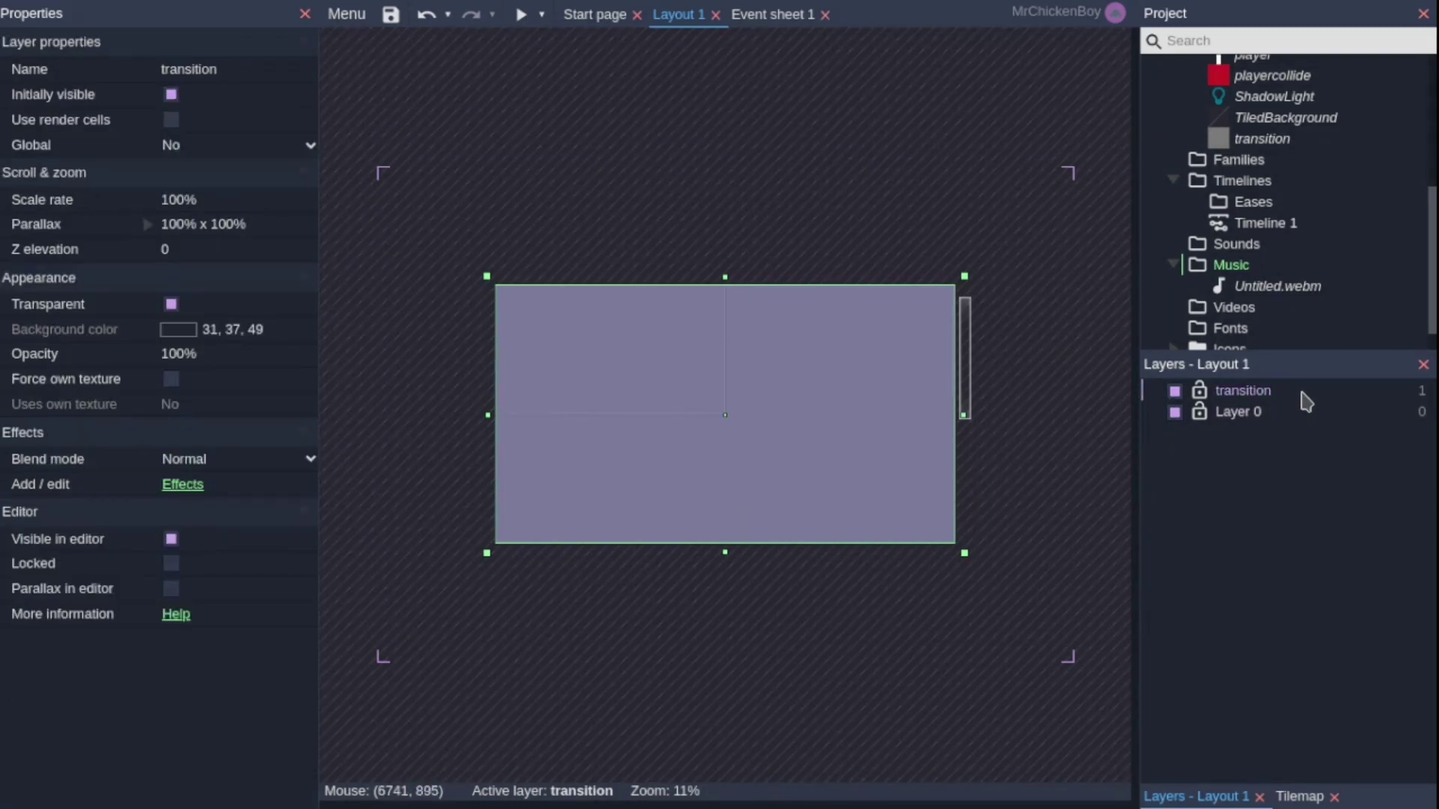
{"action": "left_click", "coordinate": [182, 233]}
{"action": "type", "text": "0,0"}
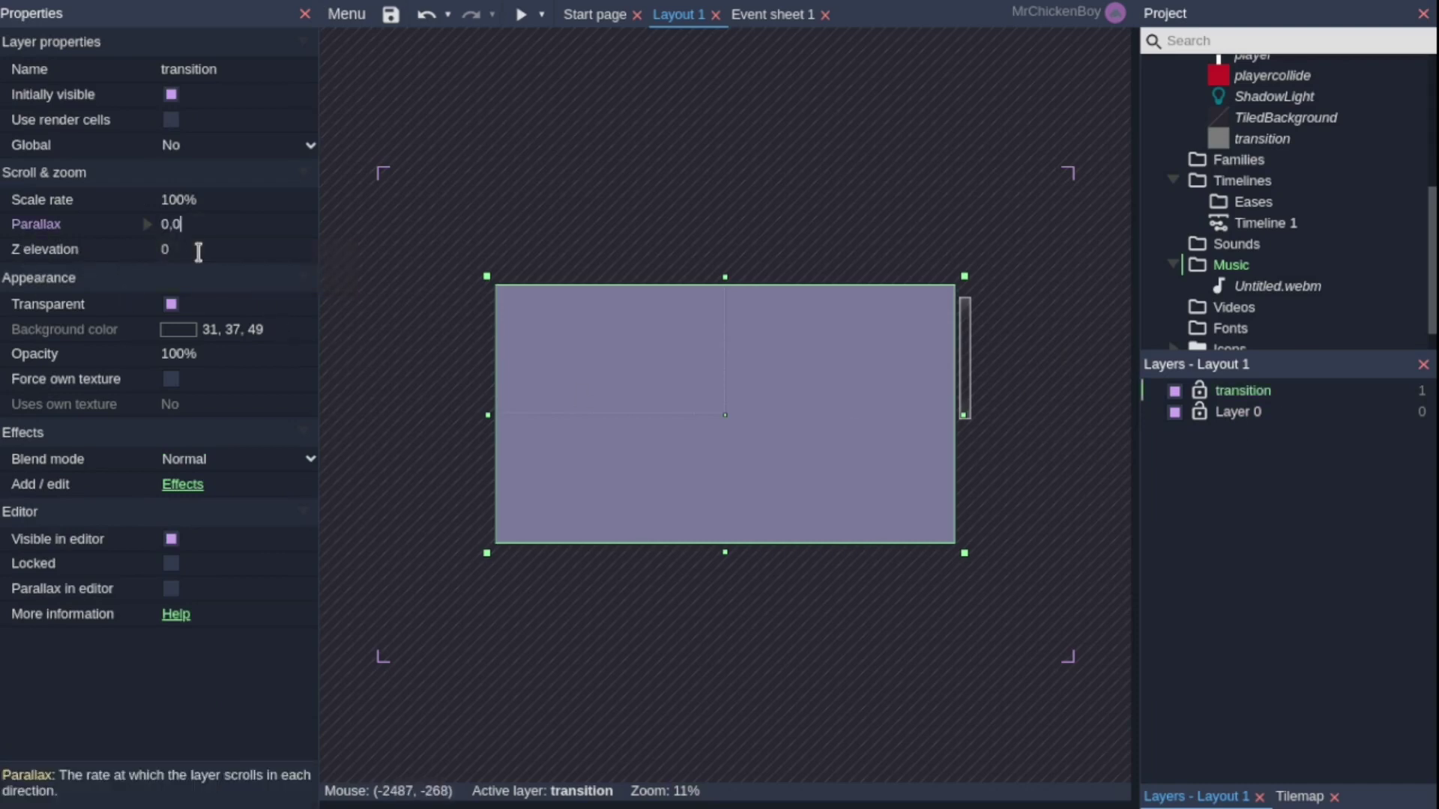
{"action": "left_click", "coordinate": [198, 253]}
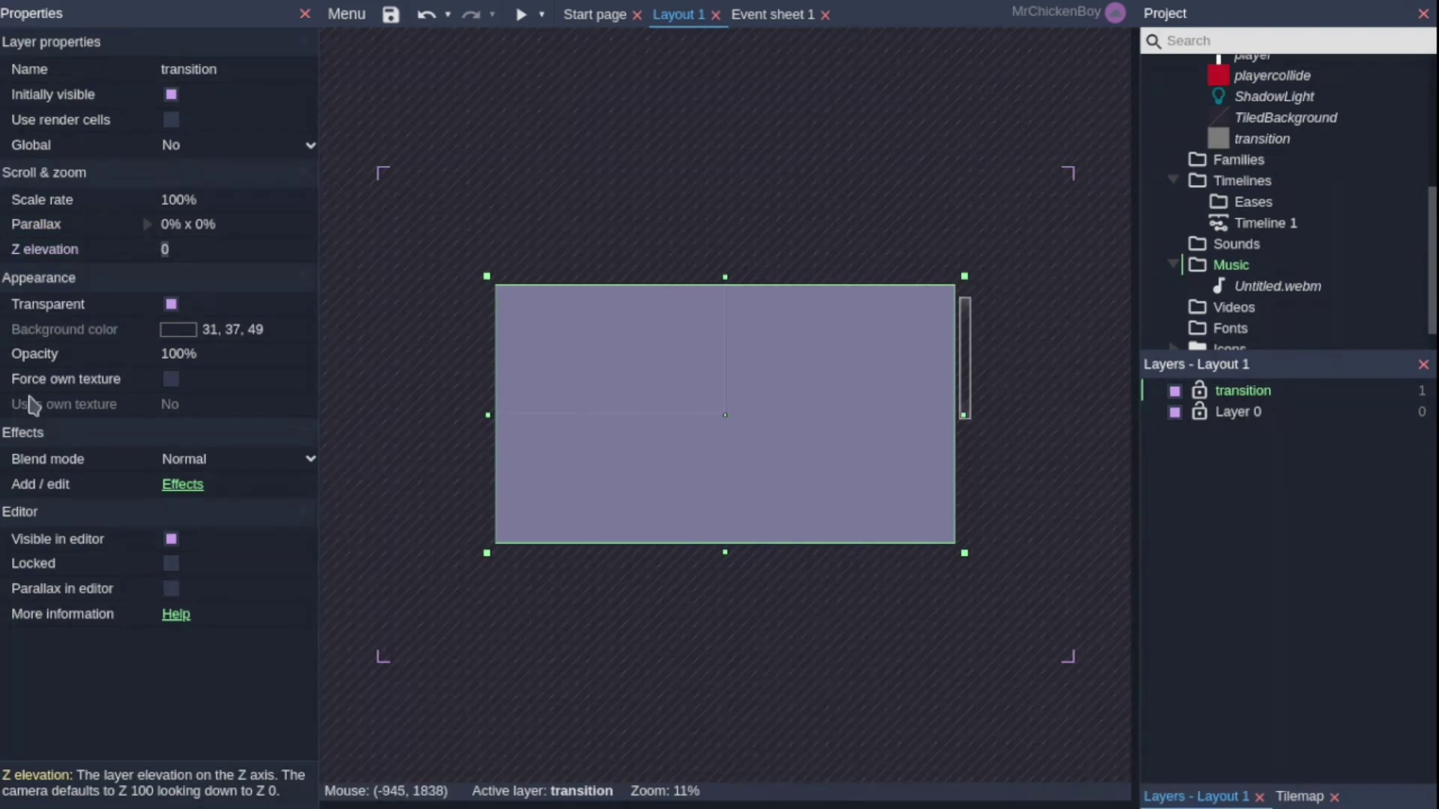
Give the transition sprite a Tween behavior and move it above the layout to 1920, -1062.
{"action": "left_click", "coordinate": [670, 526]}
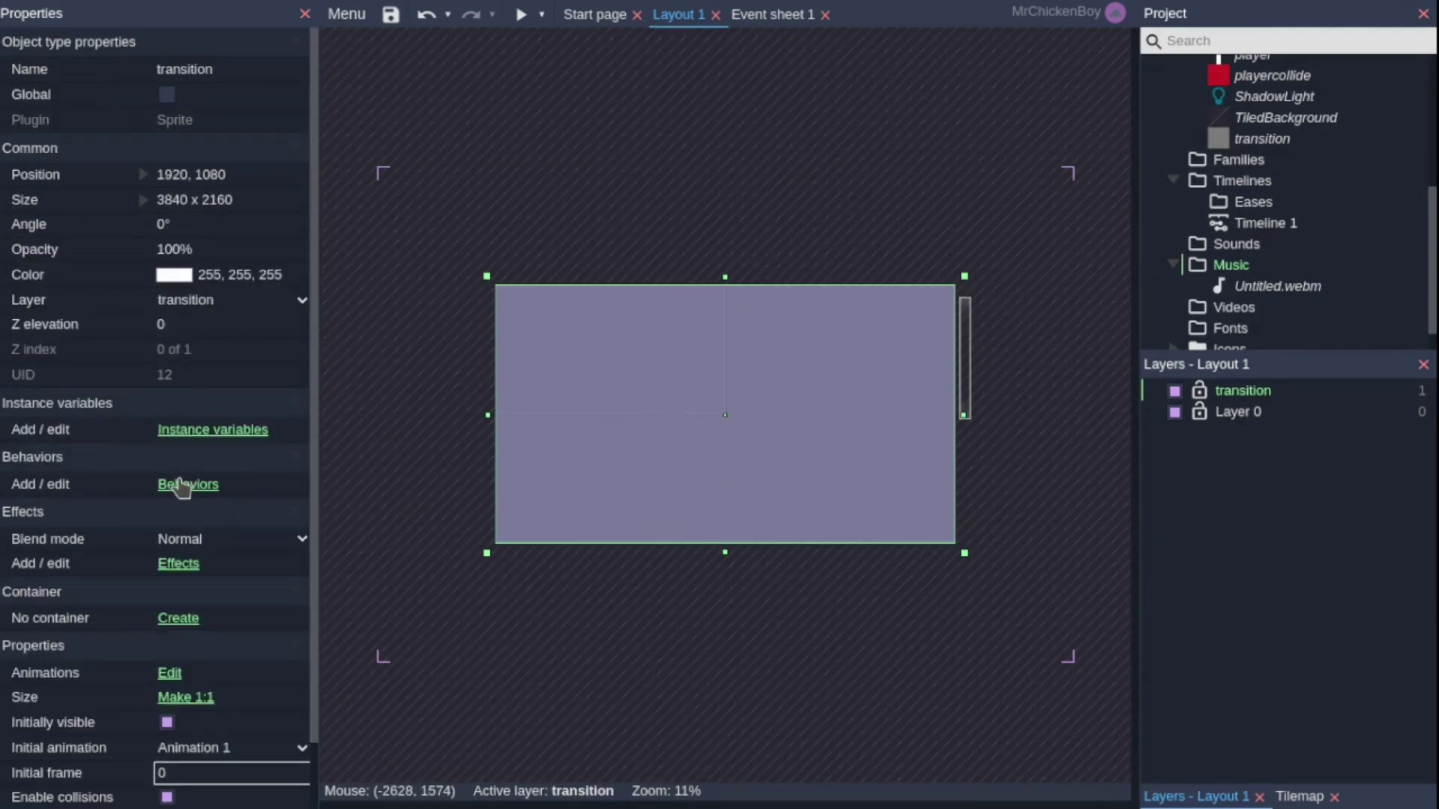
{"action": "left_click", "coordinate": [187, 484]}
{"action": "left_click", "coordinate": [714, 290]}
{"action": "type", "text": "twen"}
{"action": "key", "text": "BackSpace"}
{"action": "type", "text": "en"}
{"action": "key", "text": "Return"}
{"action": "left_click_drag", "start_coordinate": [722, 296], "coordinate": [721, 40]}
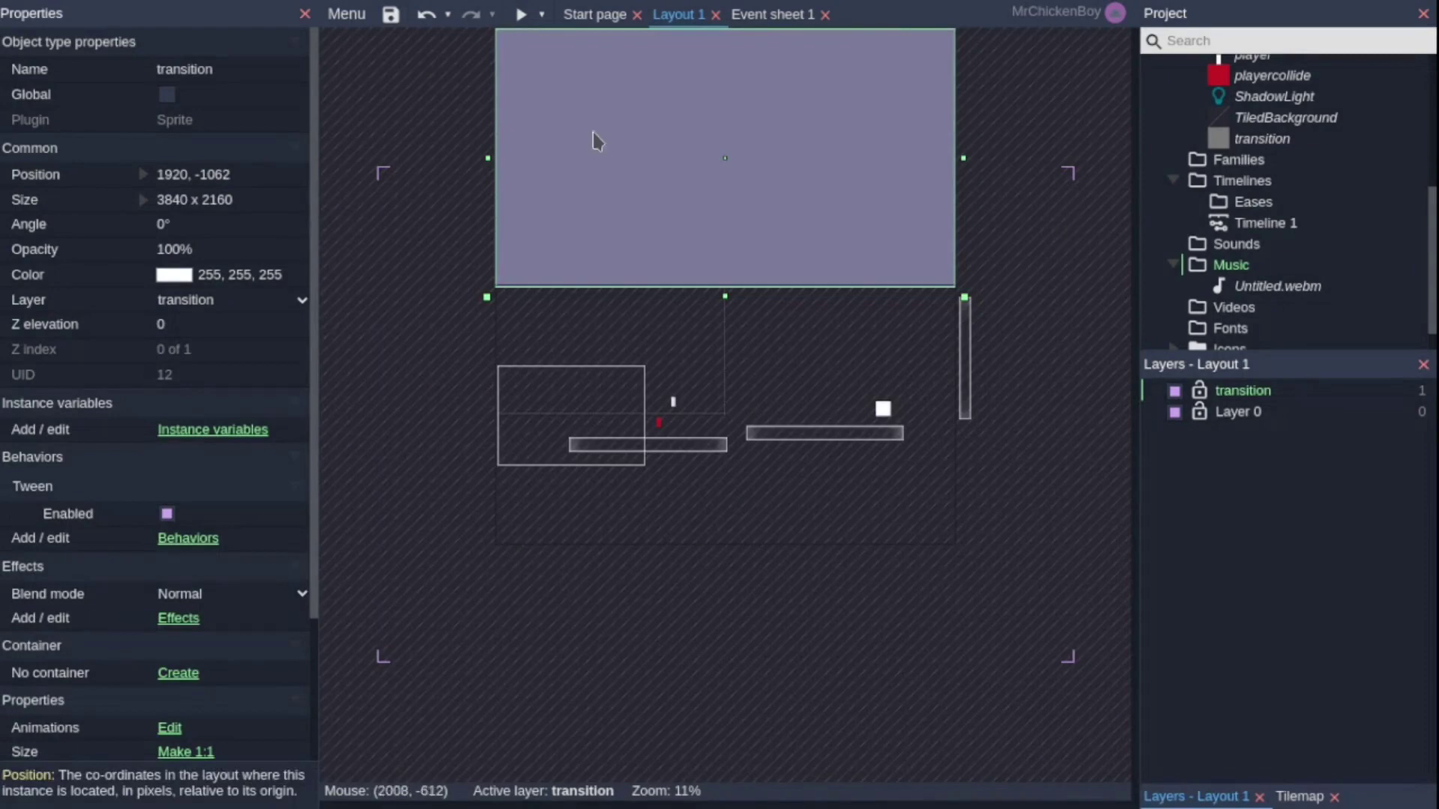
Add a function named Transition to the event sheet.
{"action": "left_click", "coordinate": [769, 14]}
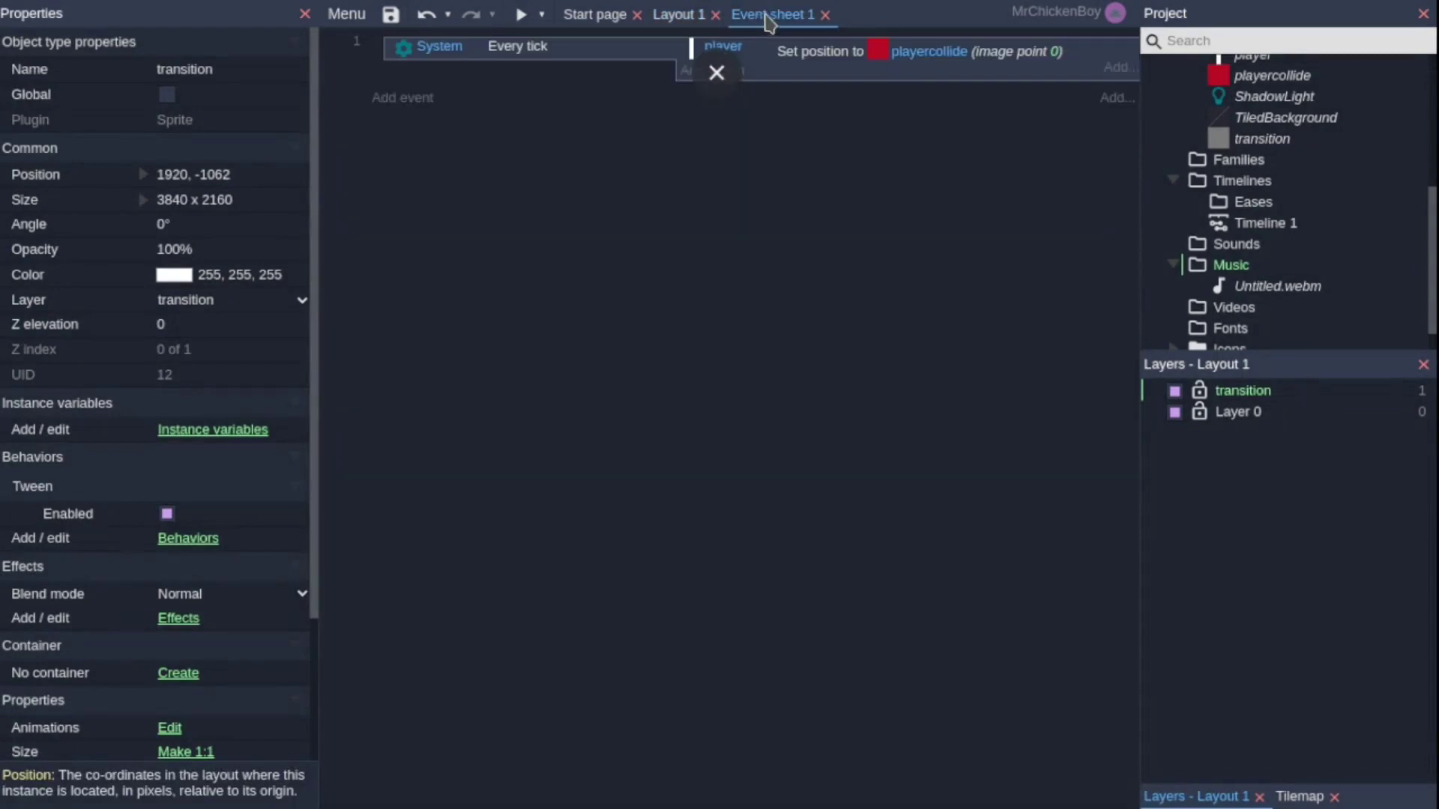
{"action": "left_click", "coordinate": [391, 100]}
{"action": "key", "text": "Escape"}
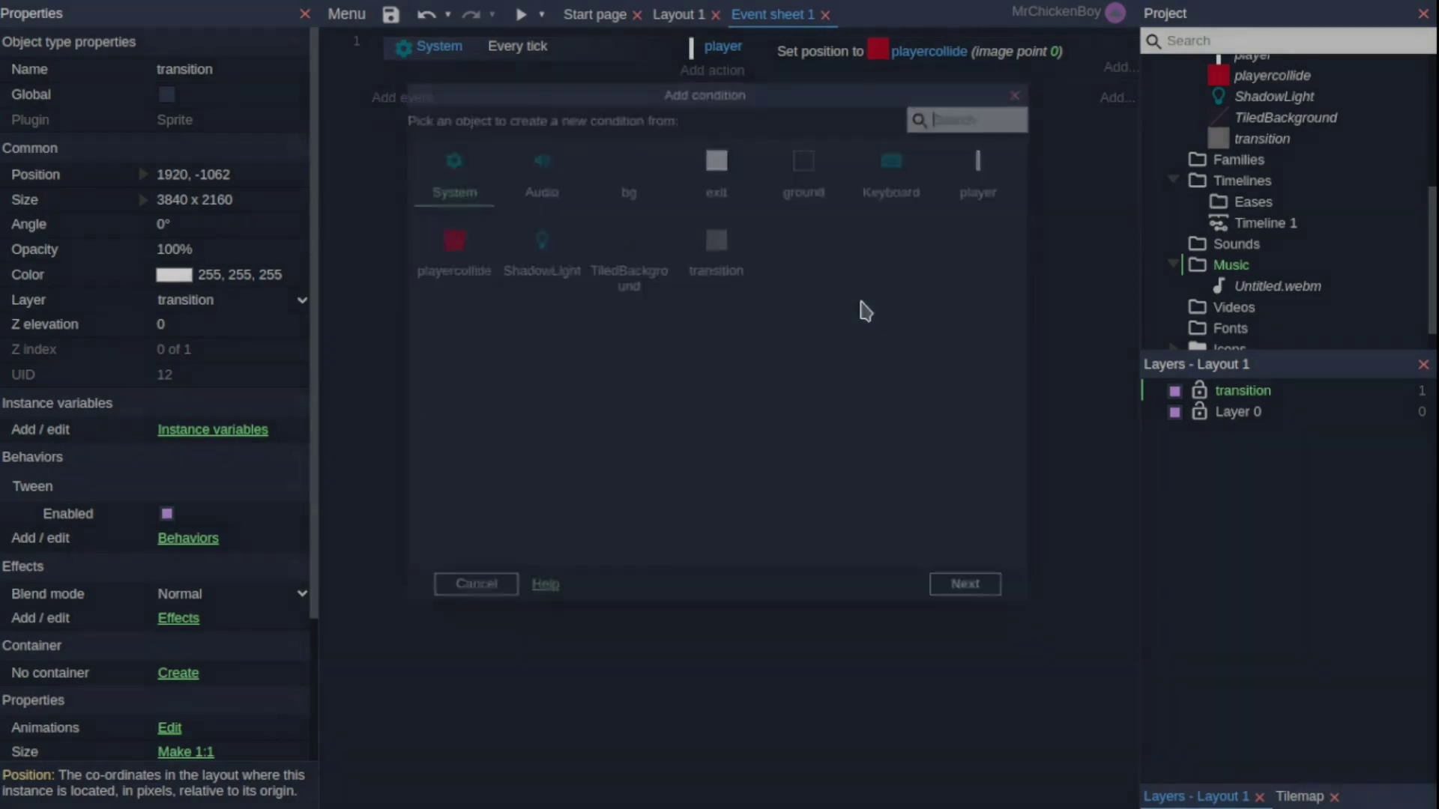
{"action": "right_click", "coordinate": [620, 204]}
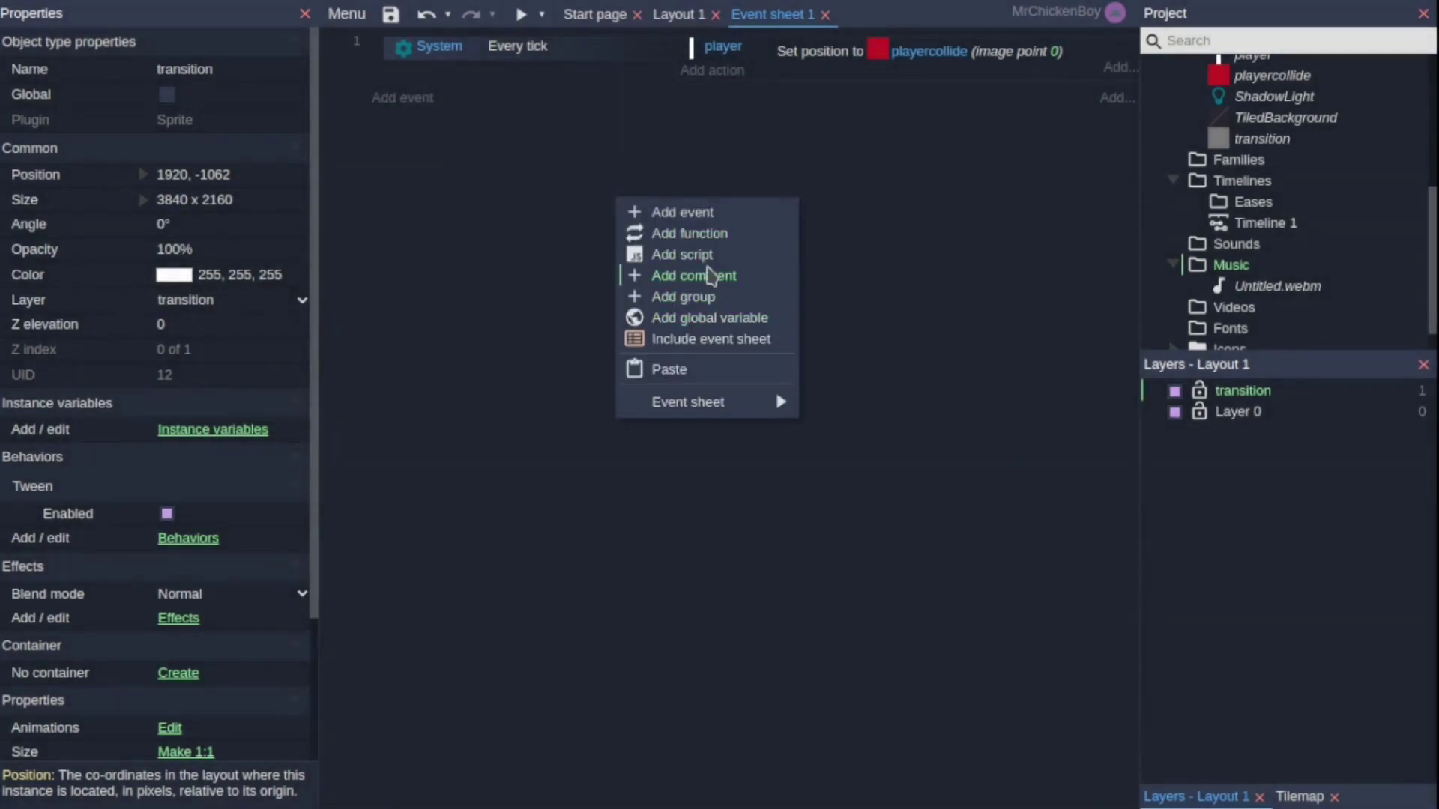
{"action": "left_click", "coordinate": [708, 233]}
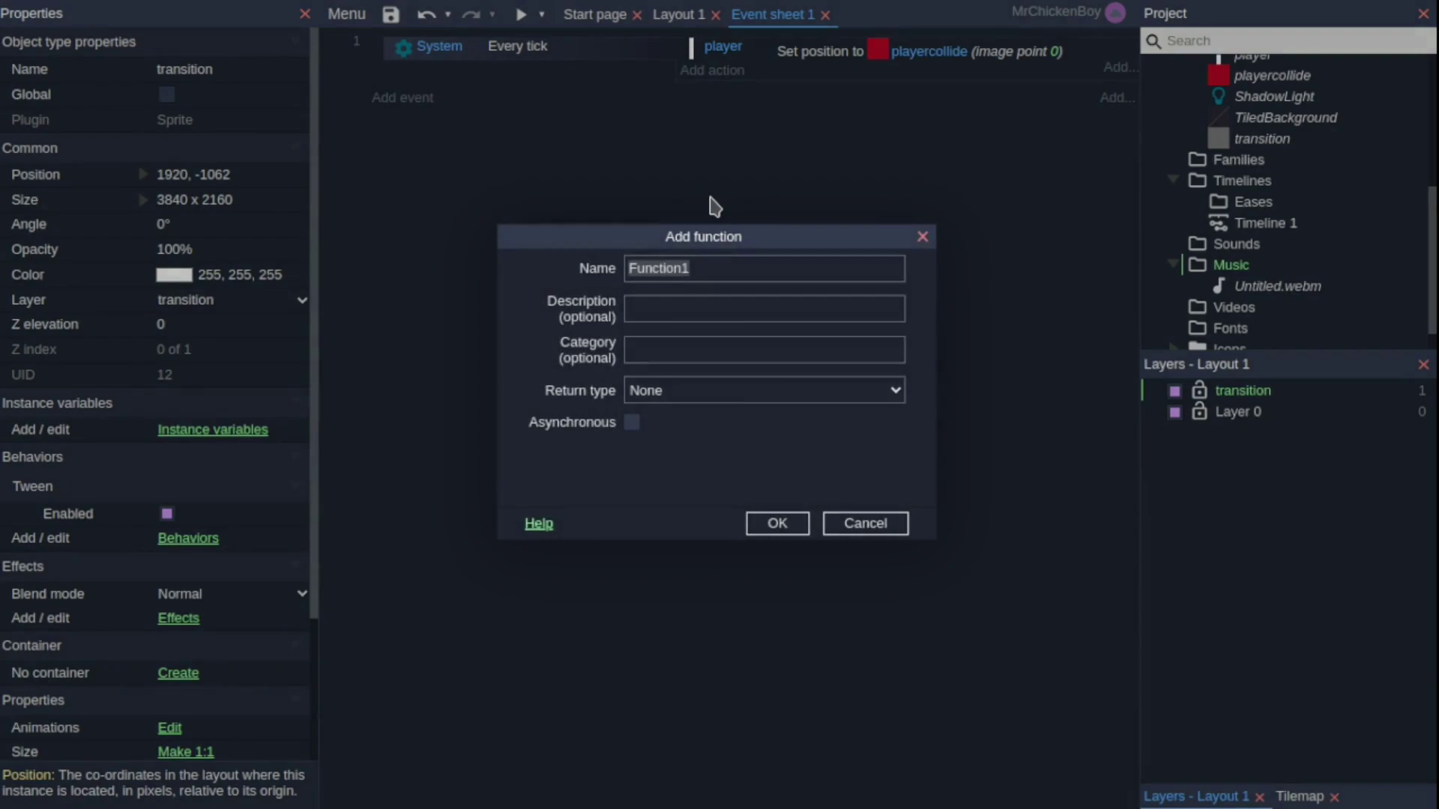
{"action": "type", "text": "Transi"}
{"action": "key", "text": "Return"}
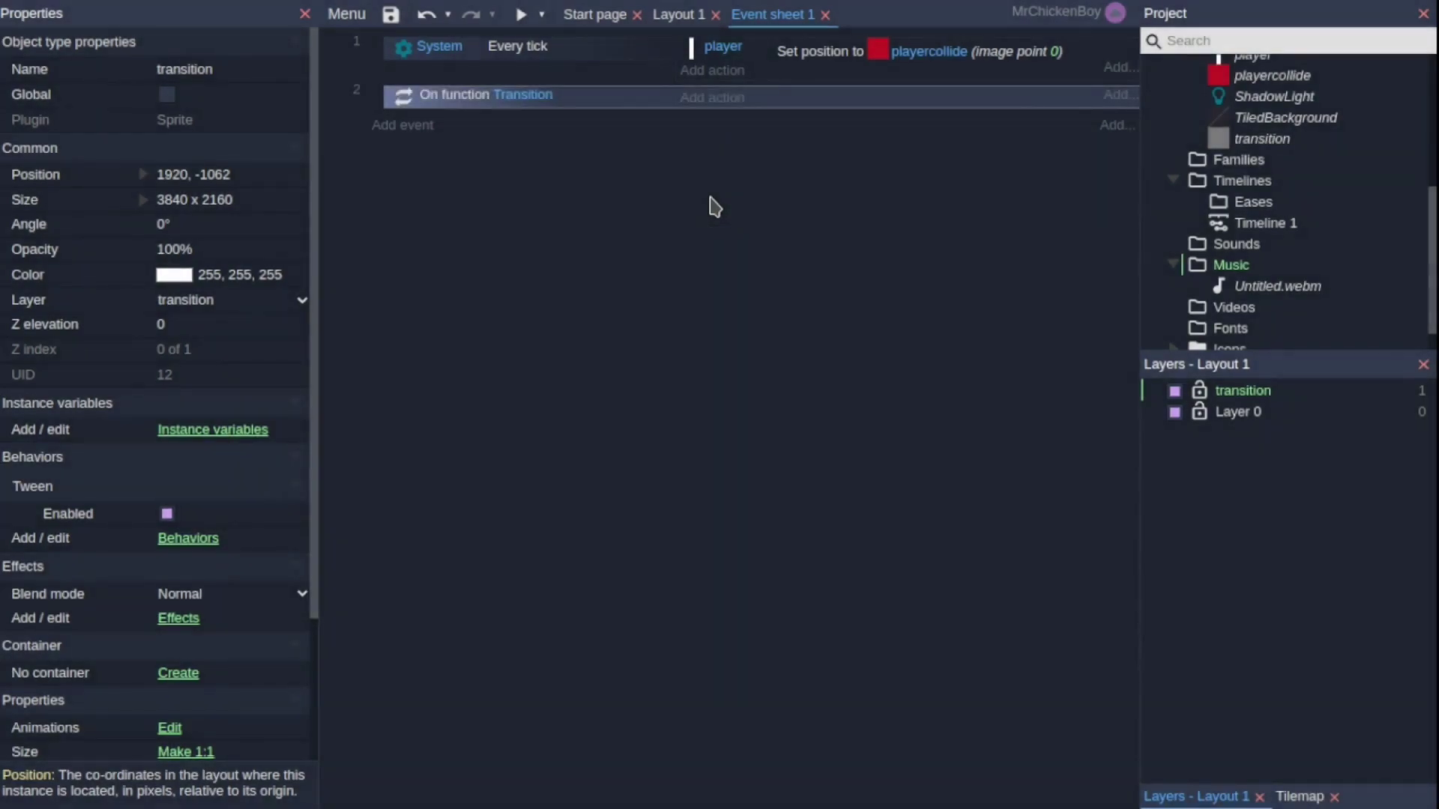
Make the Transition function set the transition sprite Visible.
{"action": "left_click", "coordinate": [731, 105]}
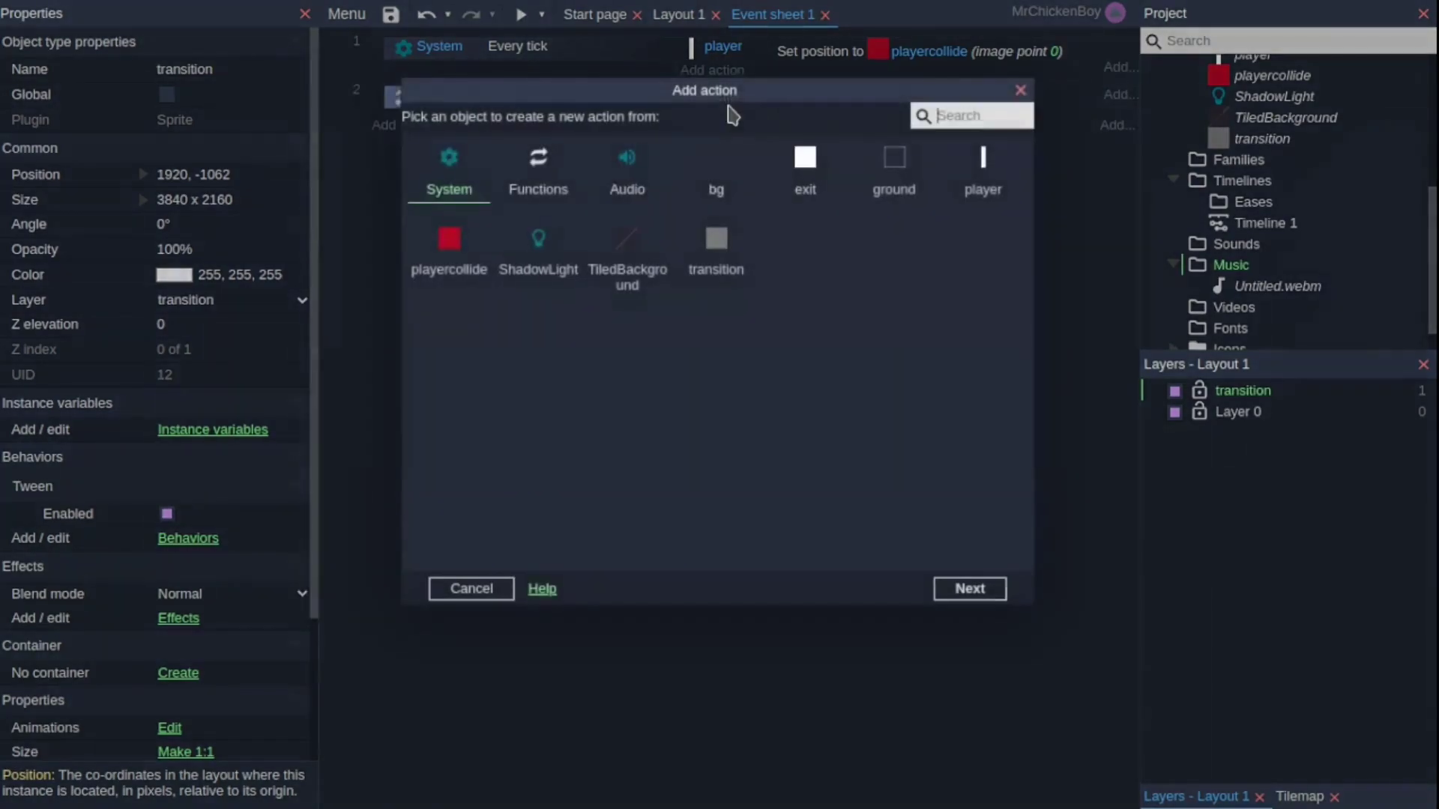
{"action": "left_click", "coordinate": [708, 249]}
{"action": "double_click", "coordinate": [708, 250]}
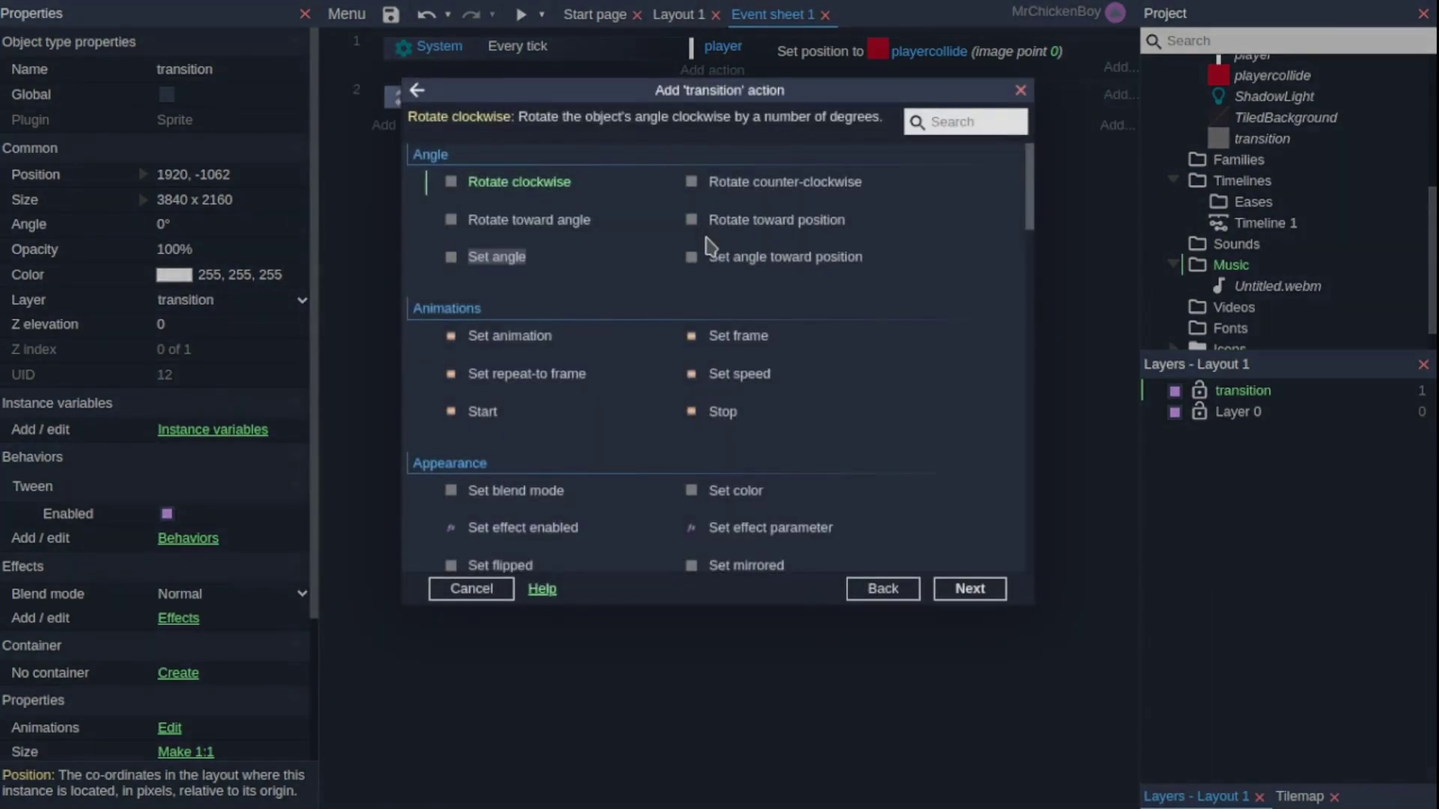
{"action": "type", "text": "set vo"}
{"action": "key", "text": "BackSpace"}
{"action": "key", "text": "Return"}
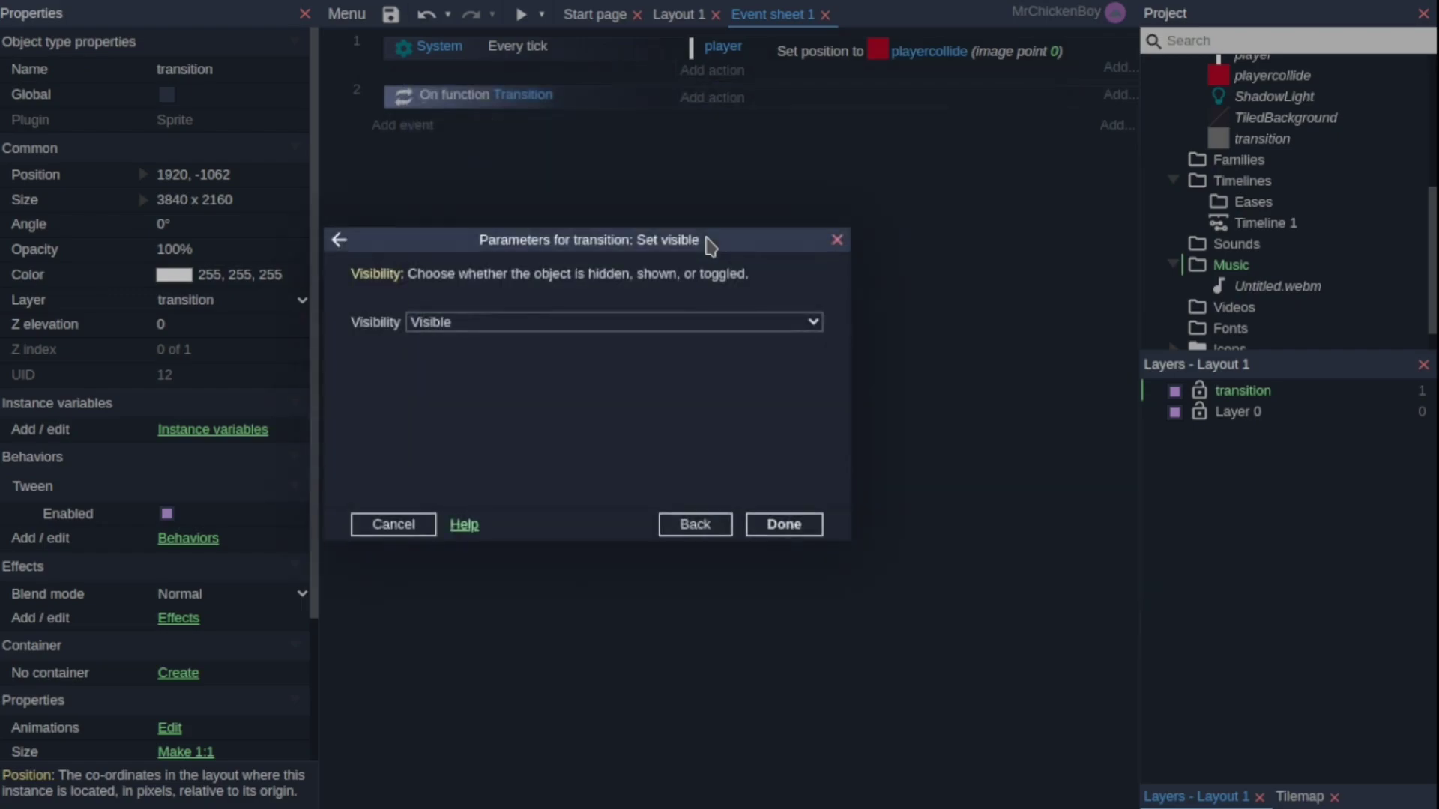
{"action": "key", "text": "Return"}
Add a two-property tween moving transition's Position to Self.X, 0 over 5 seconds.
{"action": "left_click", "coordinate": [733, 124]}
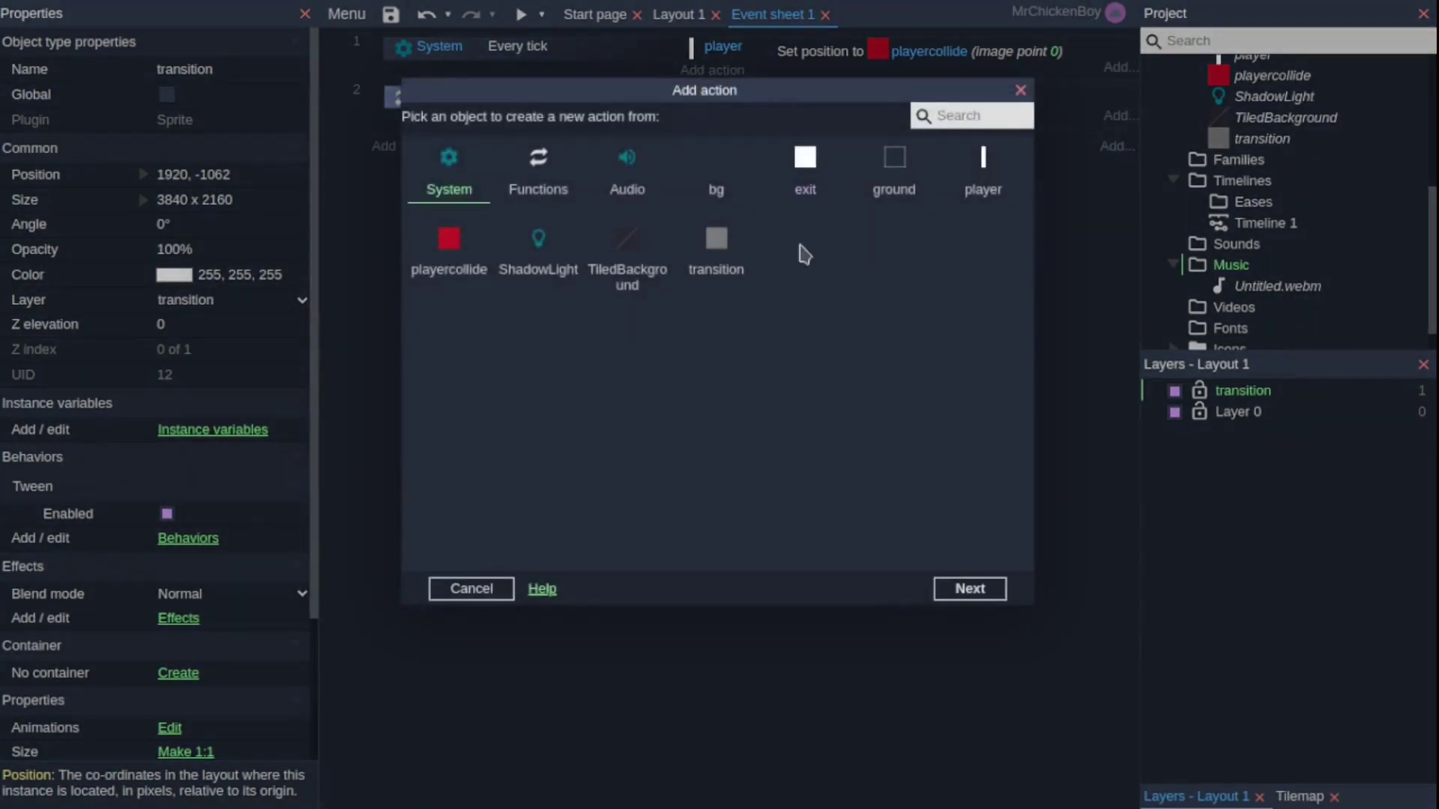
{"action": "double_click", "coordinate": [682, 269]}
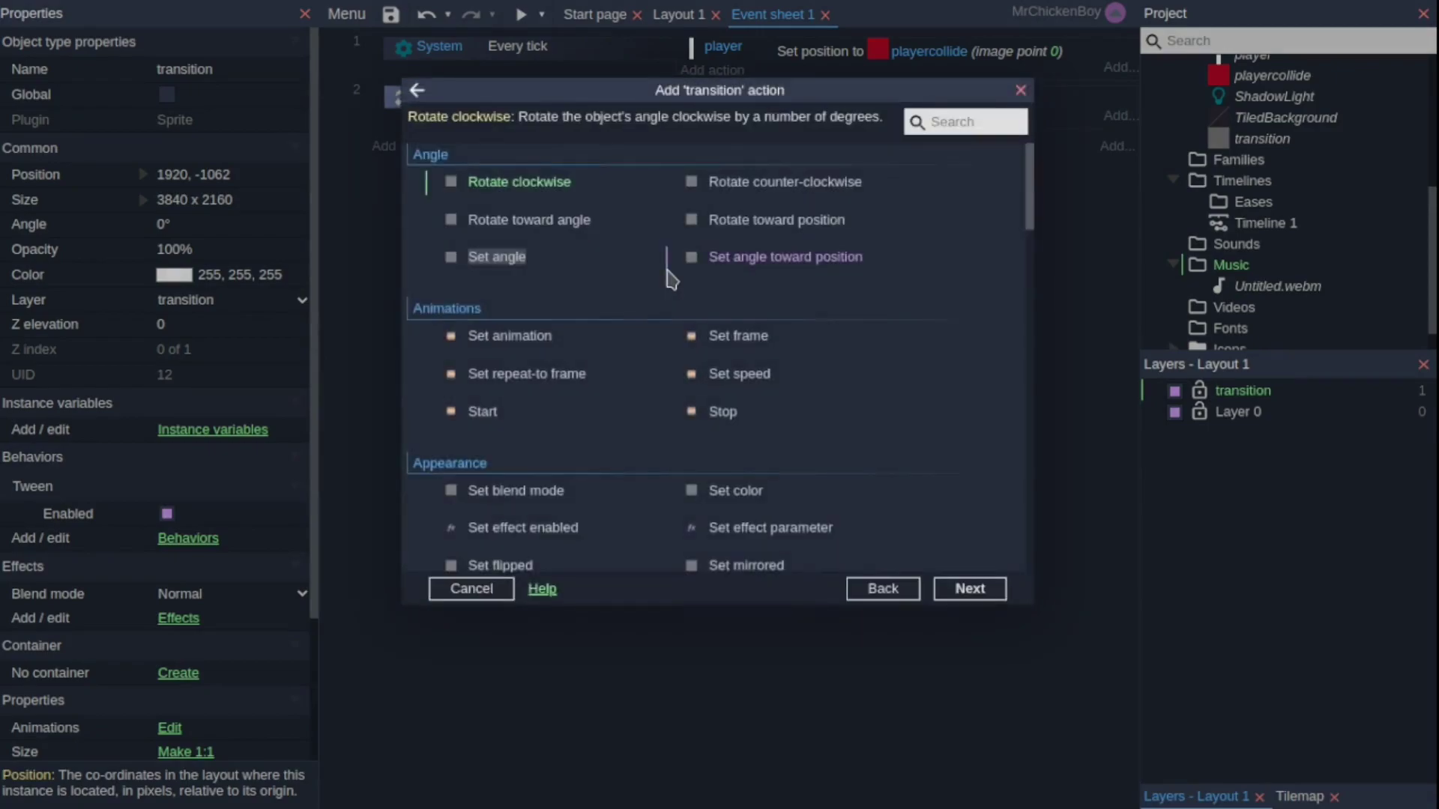
{"action": "type", "text": "twee"}
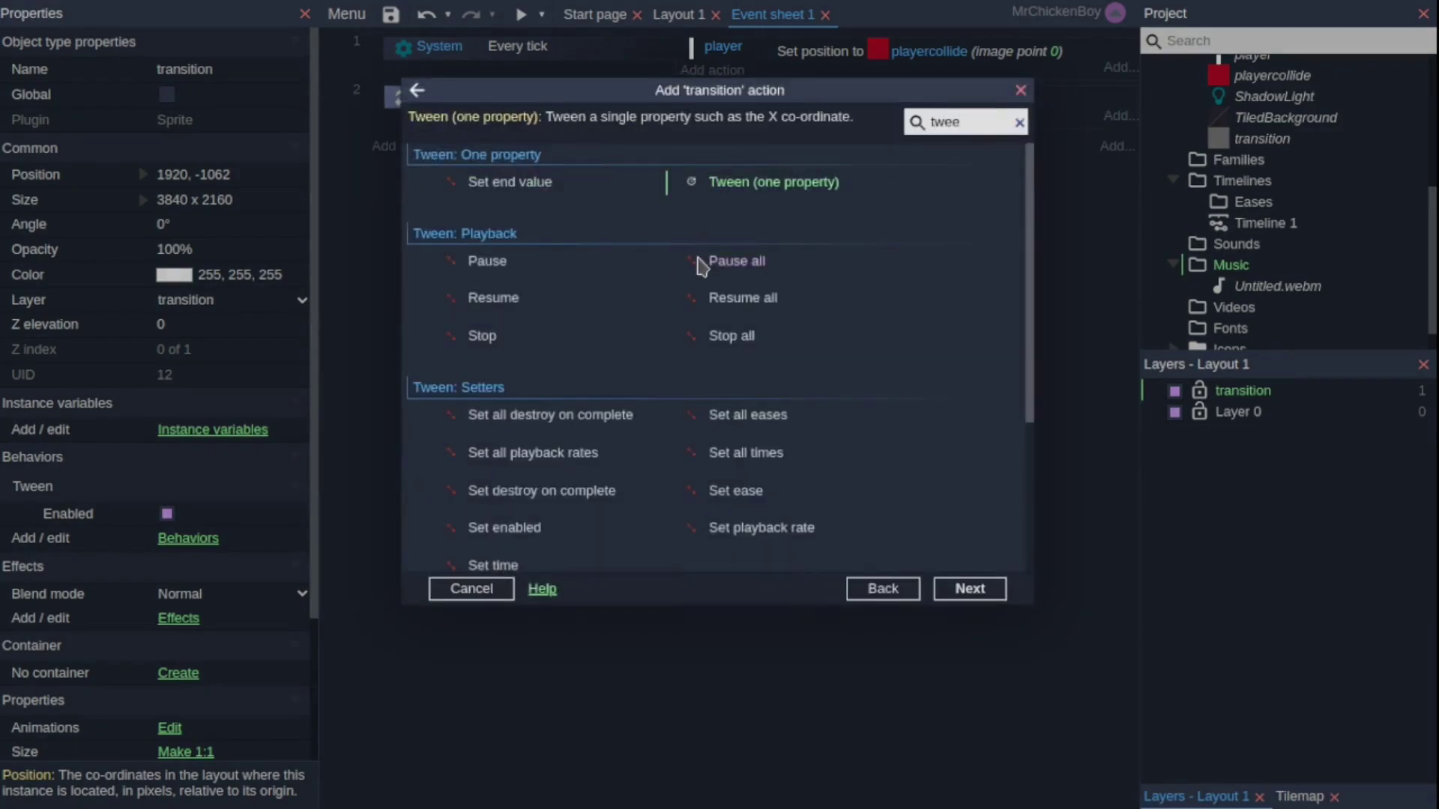
{"action": "scroll", "coordinate": [746, 296], "scroll_direction": "down", "scroll_amount": 3}
{"action": "double_click", "coordinate": [713, 426]}
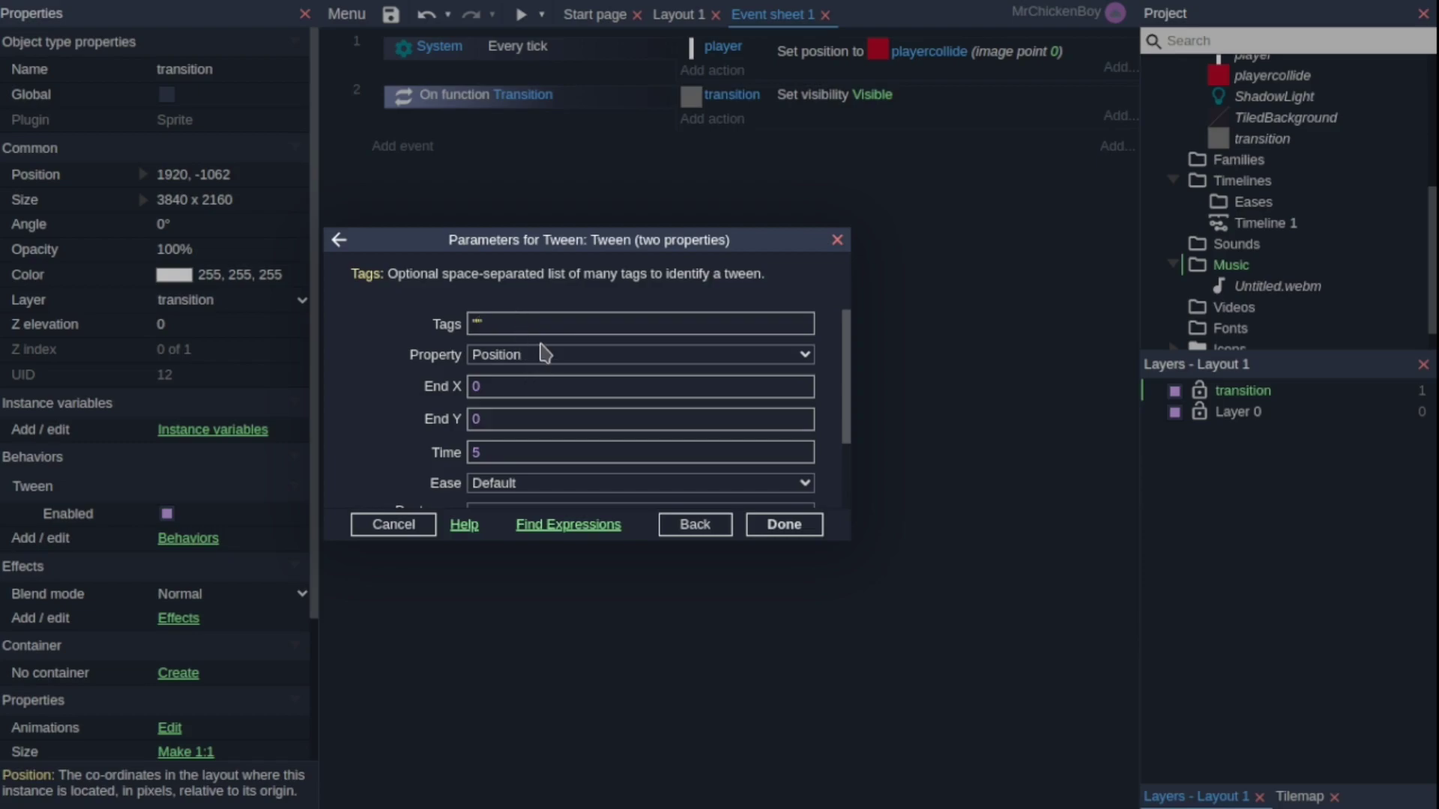
{"action": "left_click", "coordinate": [641, 360]}
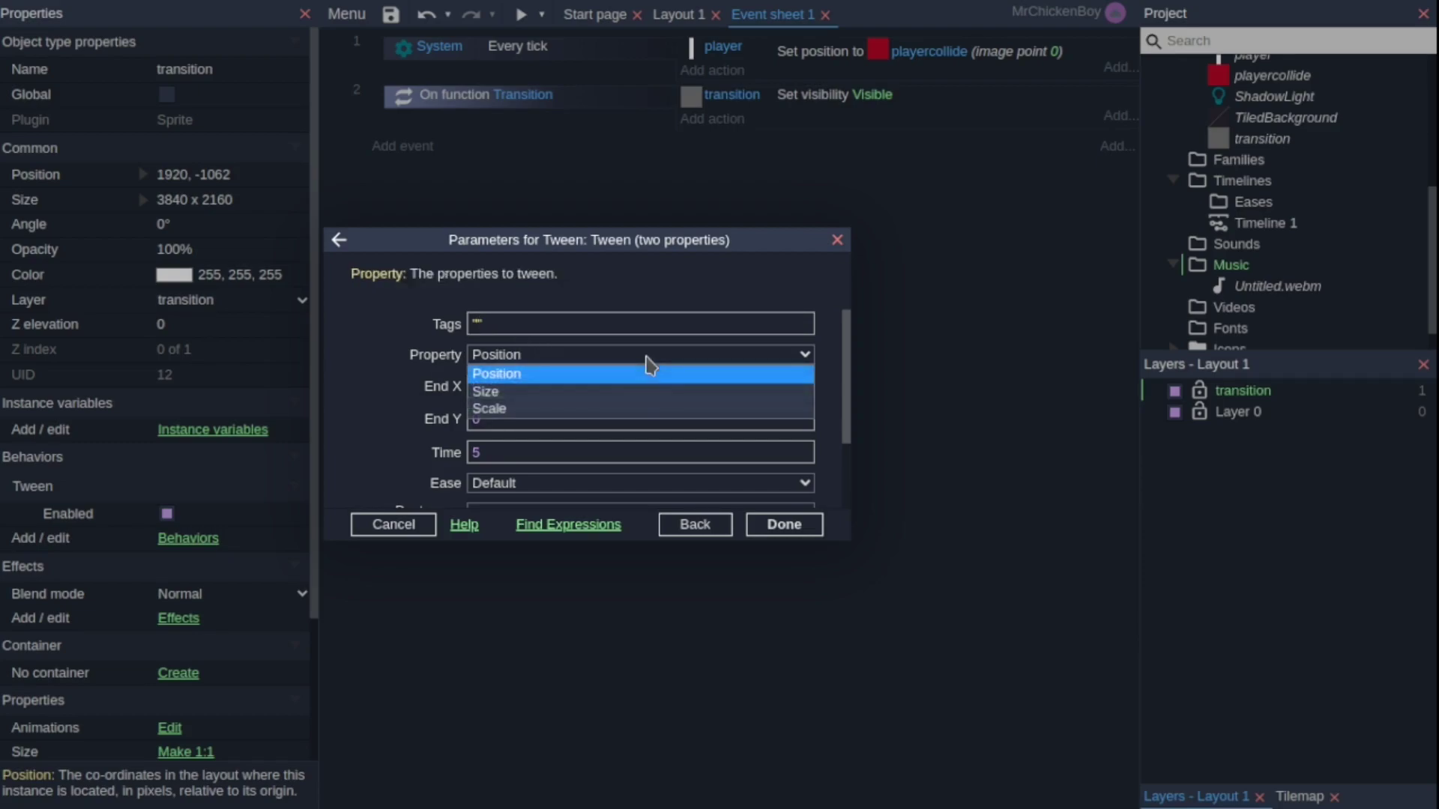
{"action": "left_click", "coordinate": [515, 374]}
{"action": "scroll", "coordinate": [516, 330], "scroll_direction": "down", "scroll_amount": 2}
{"action": "left_click", "coordinate": [512, 330]}
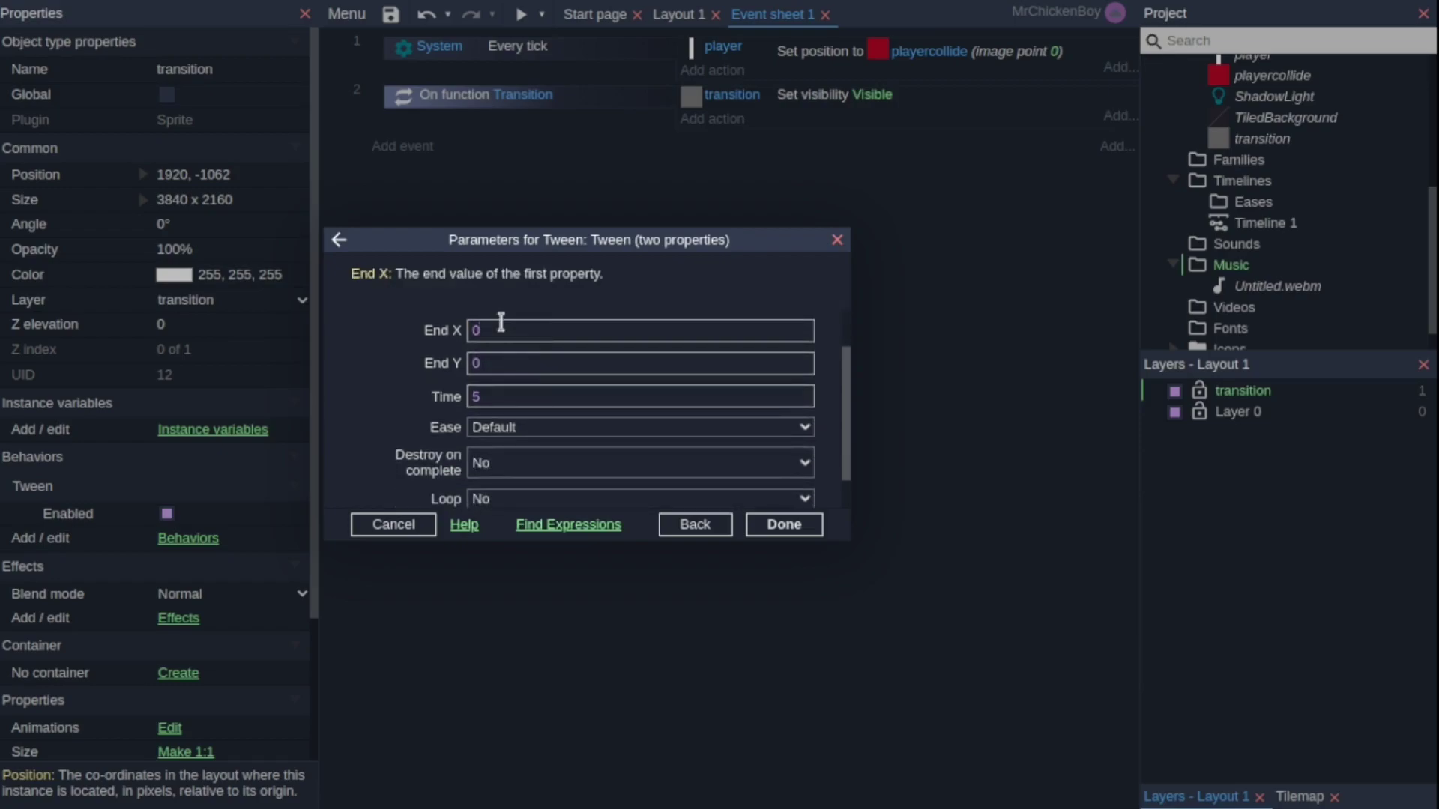
{"action": "type", "text": "Self.X"}
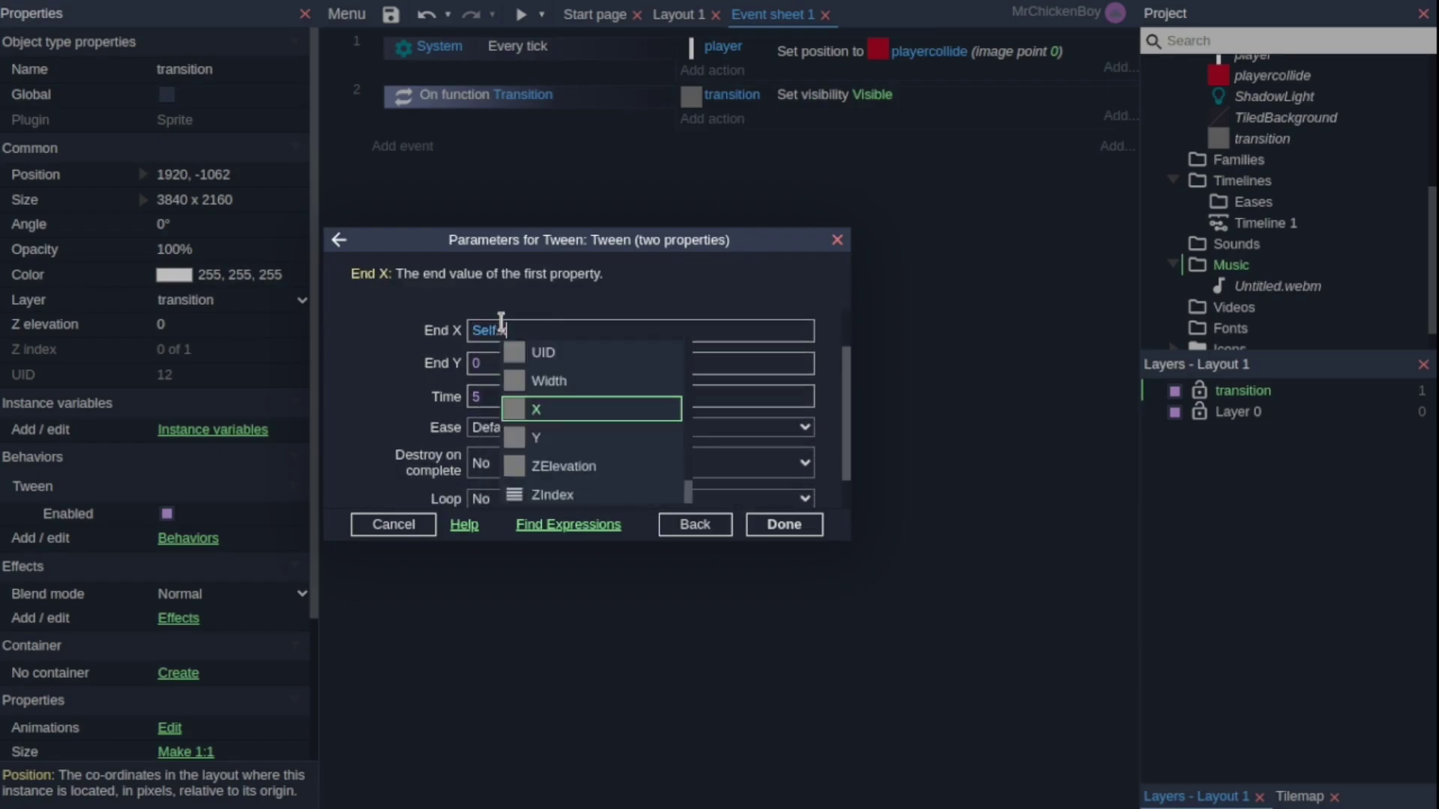
{"action": "key", "text": "Tab"}
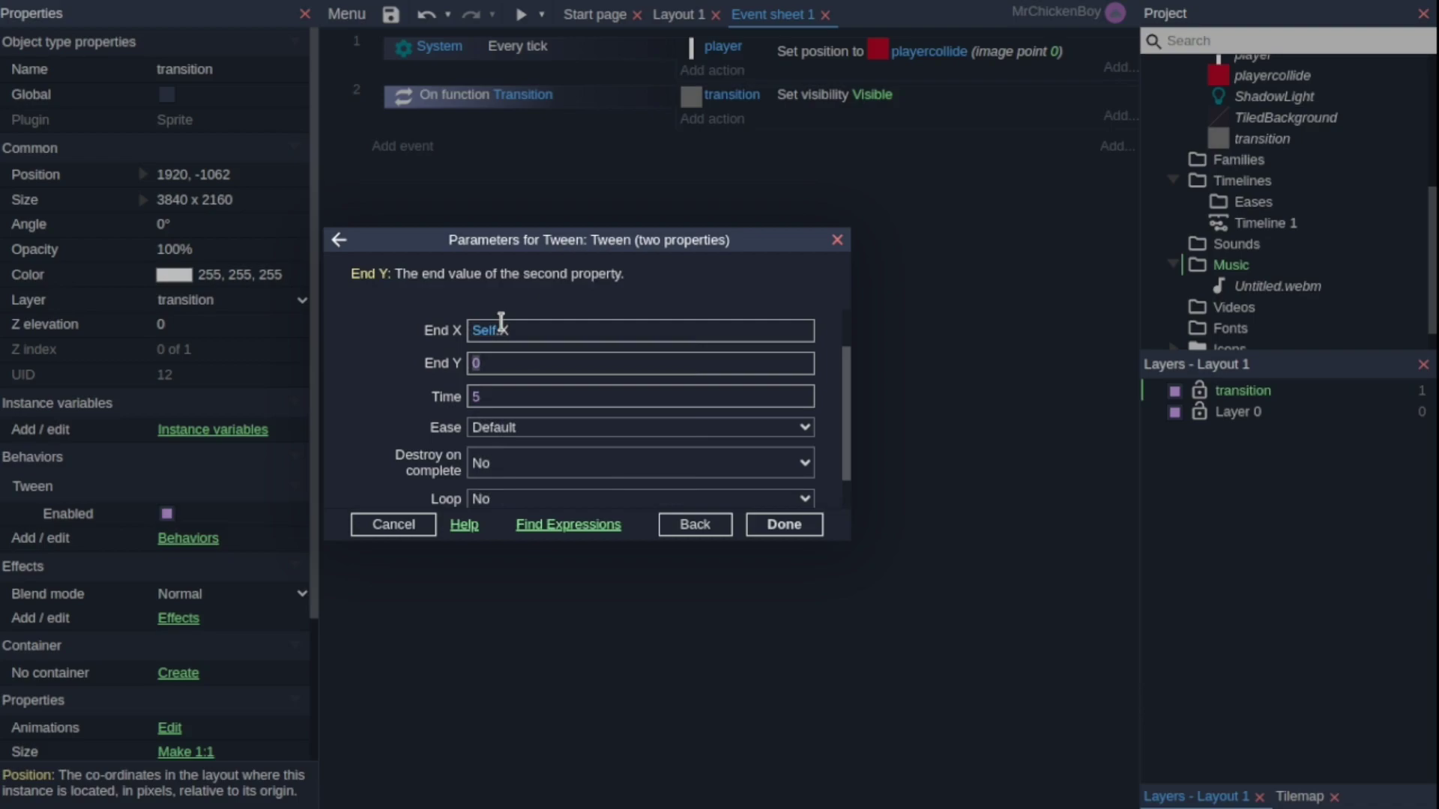
{"action": "key", "text": "Return"}
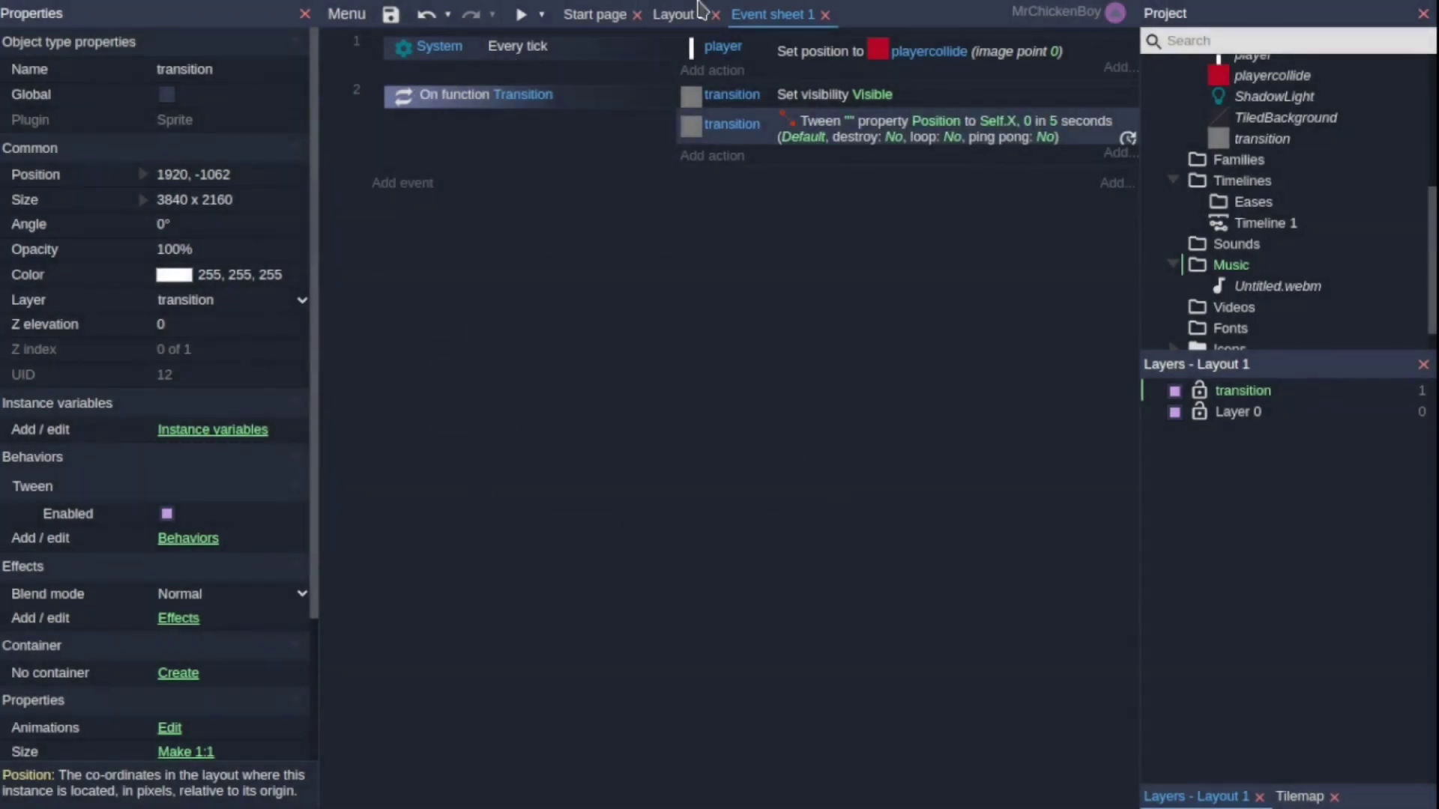
Move the sprite below the layout to 1928, 3239 and retarget the tween to Self.X, 3240 in 1 second.
{"action": "left_click", "coordinate": [696, 22]}
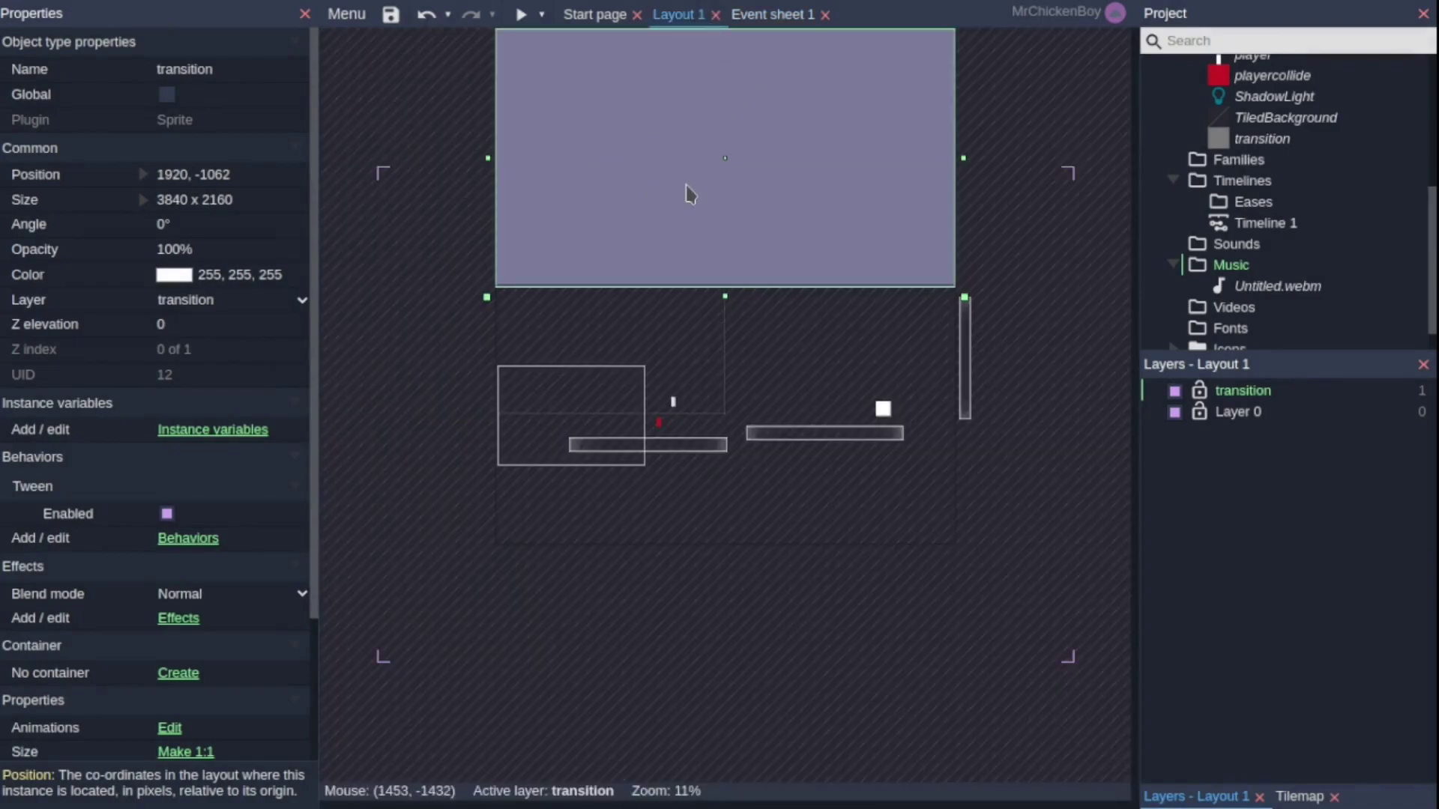
{"action": "left_click_drag", "start_coordinate": [684, 189], "coordinate": [673, 635]}
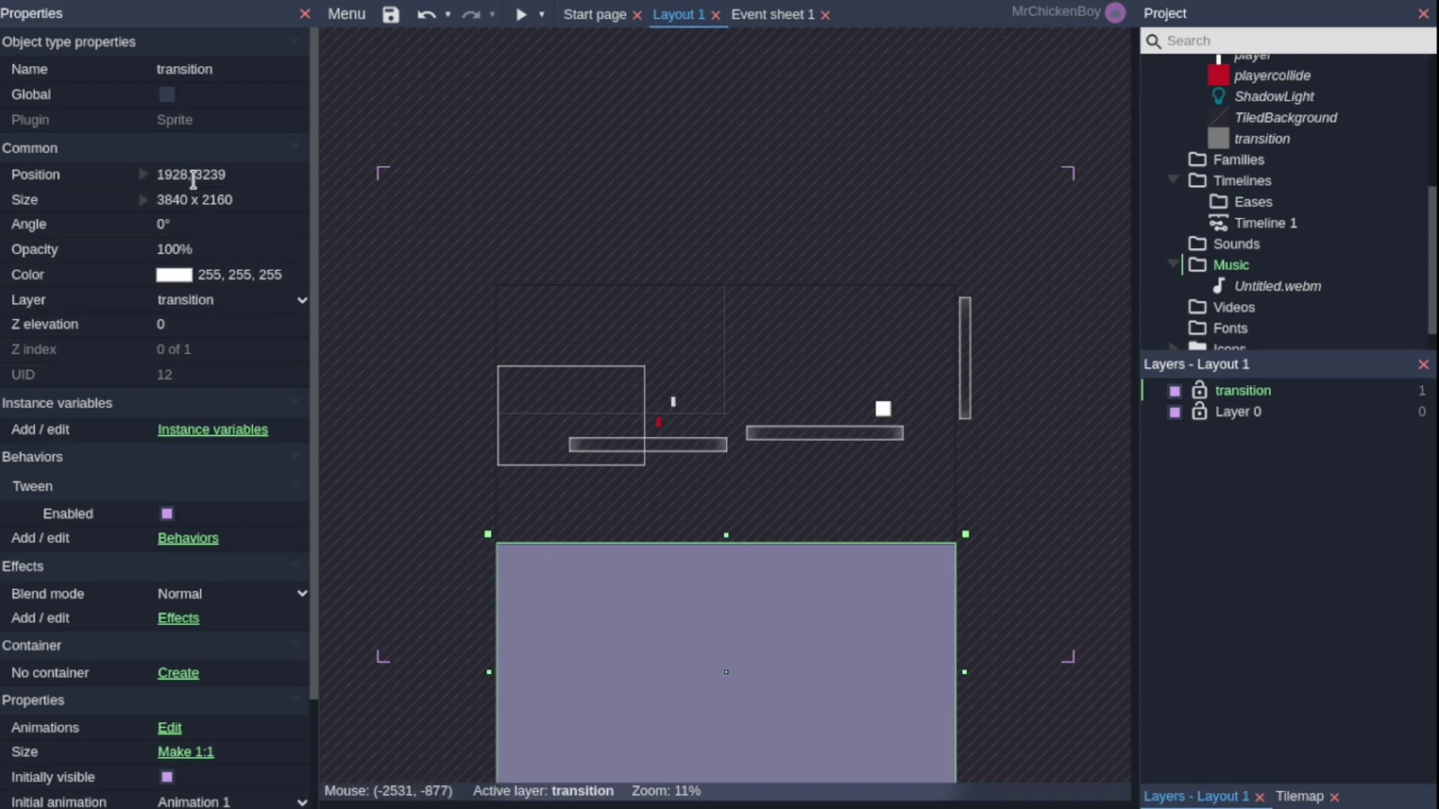
{"action": "left_click", "coordinate": [793, 14]}
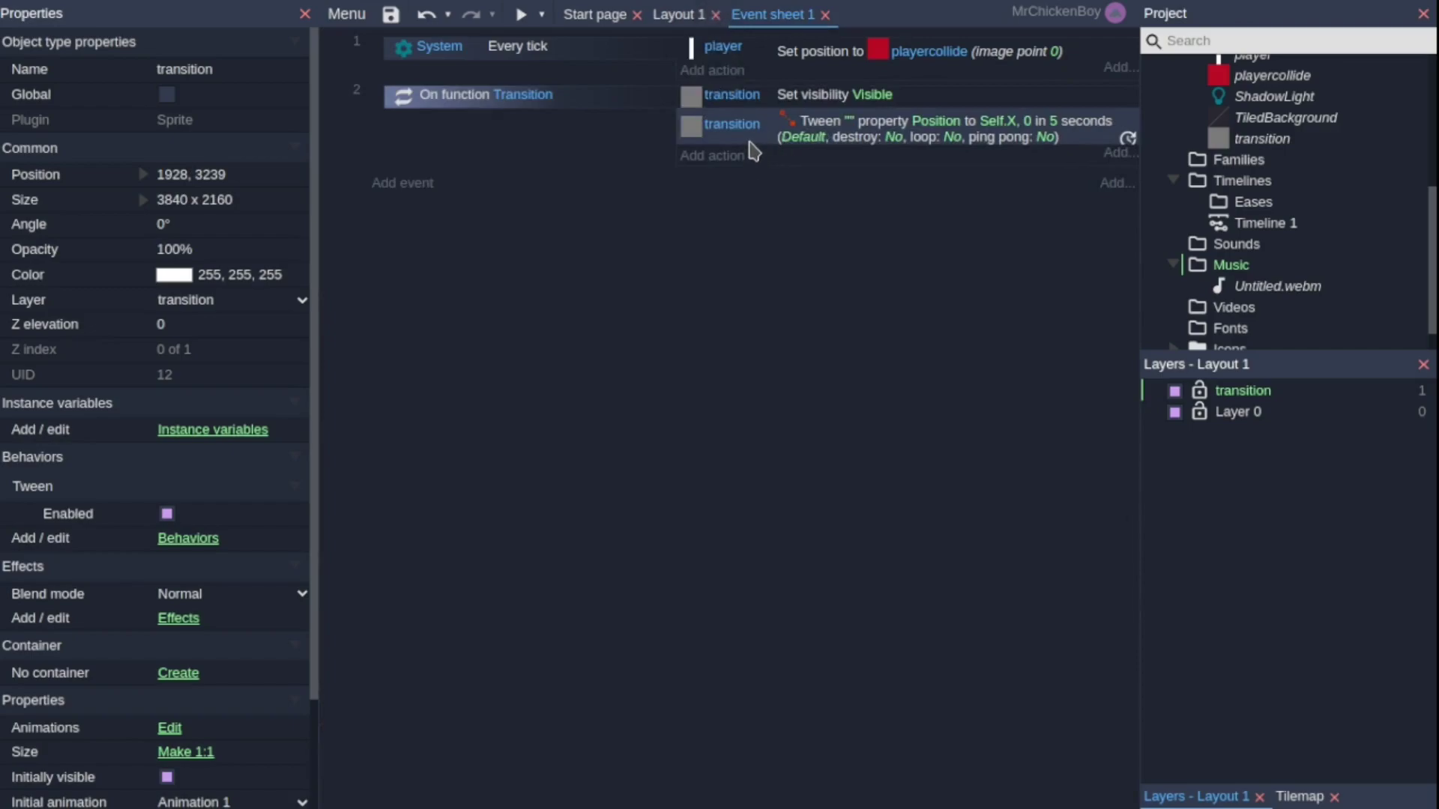
{"action": "double_click", "coordinate": [827, 141]}
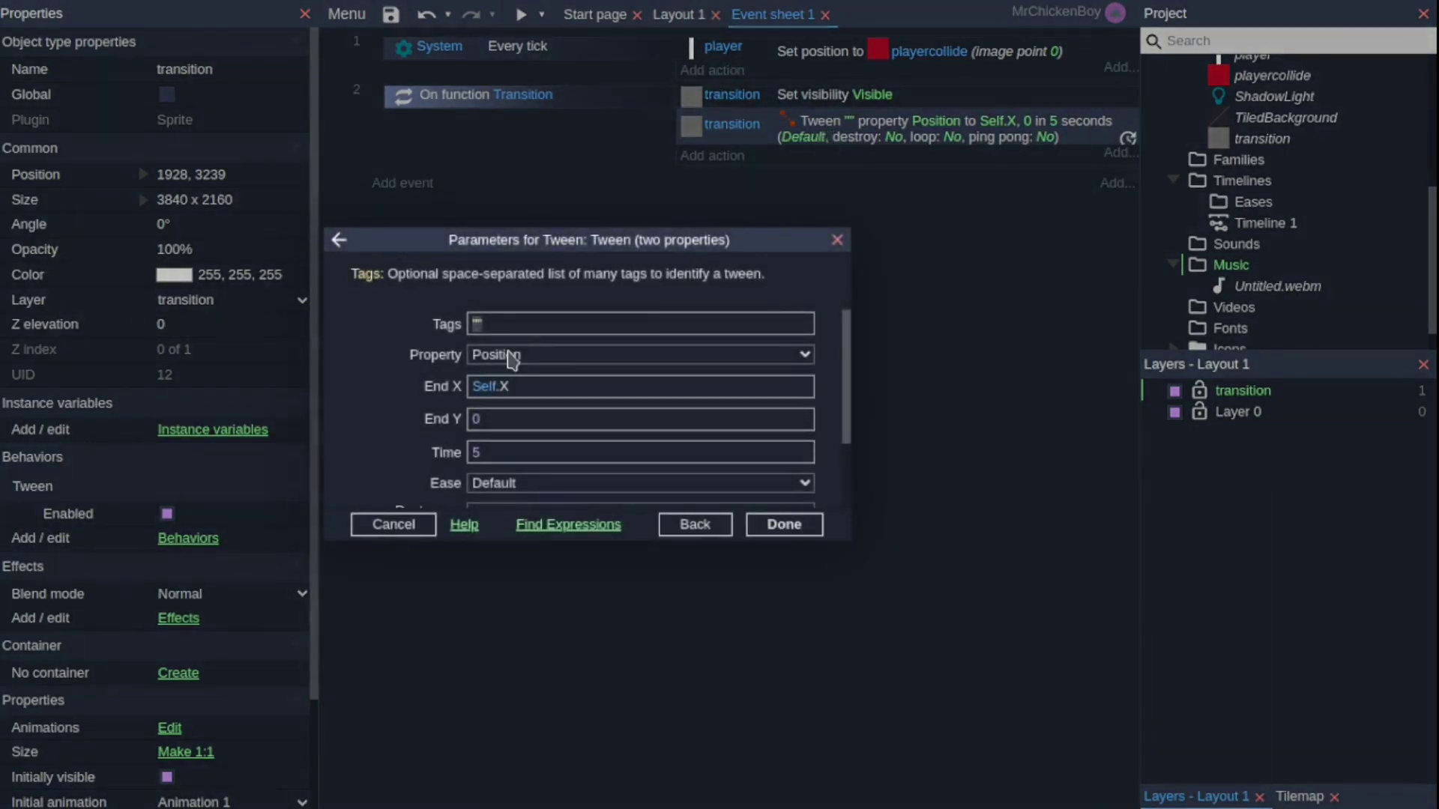
{"action": "left_click", "coordinate": [515, 414]}
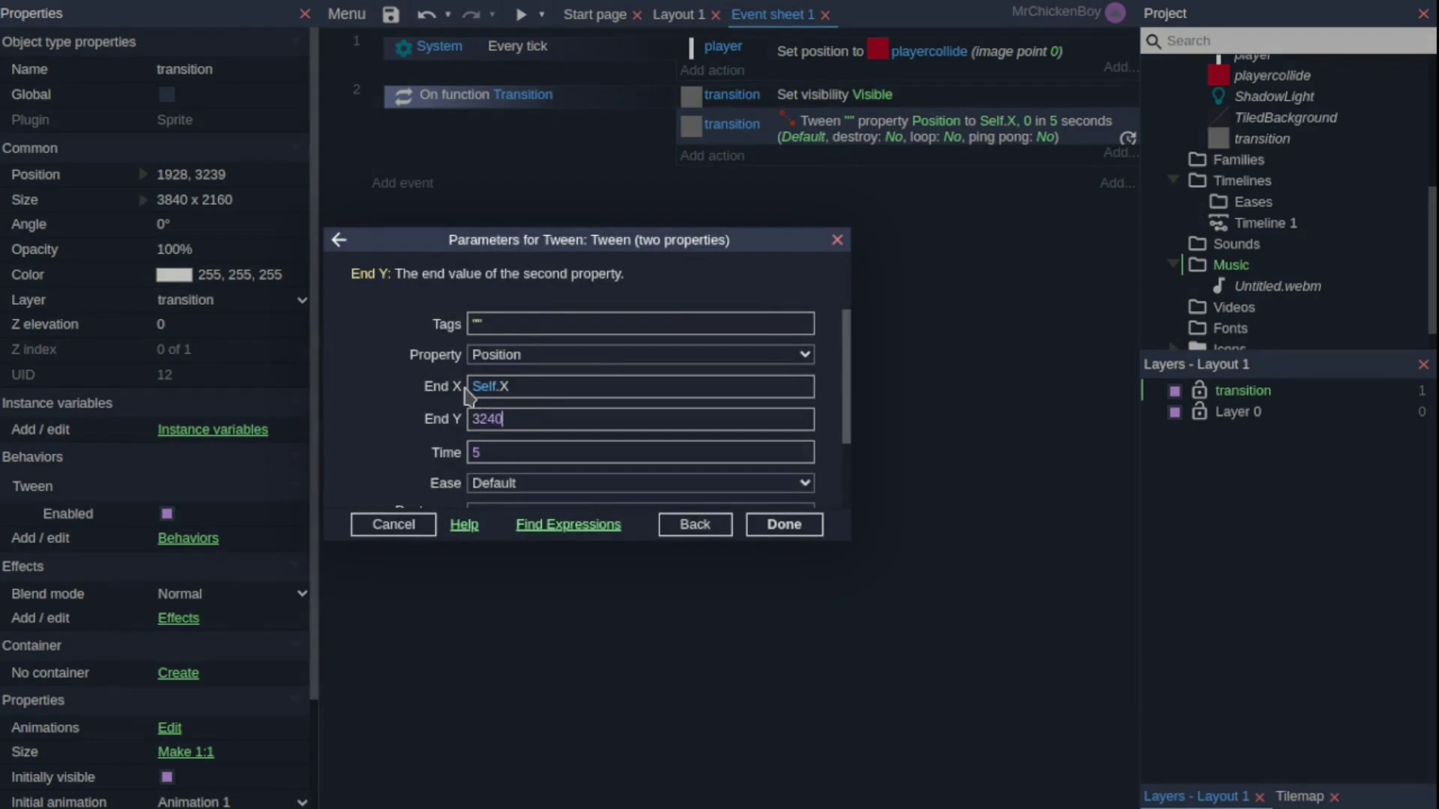
{"action": "left_click", "coordinate": [557, 451]}
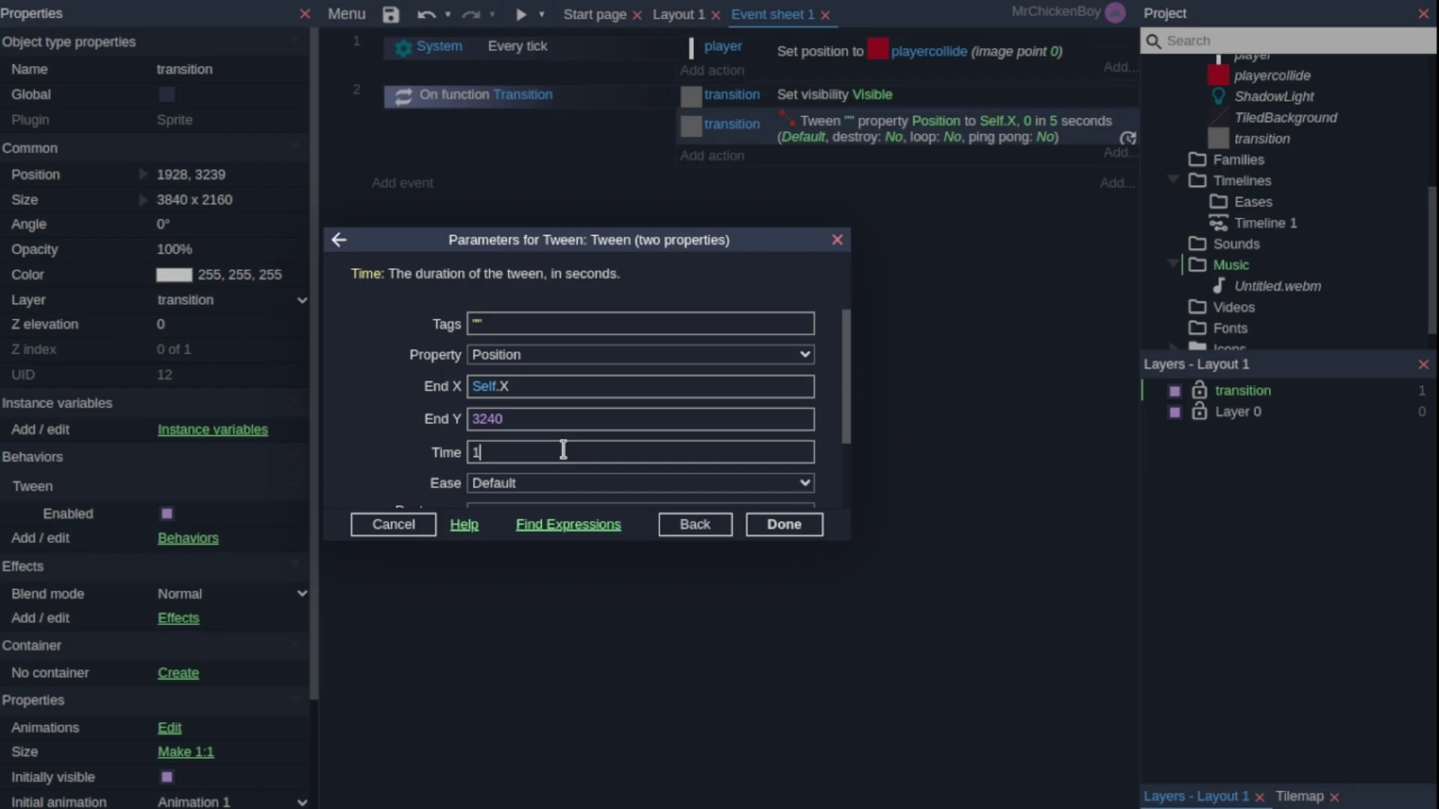
{"action": "key", "text": "Return"}
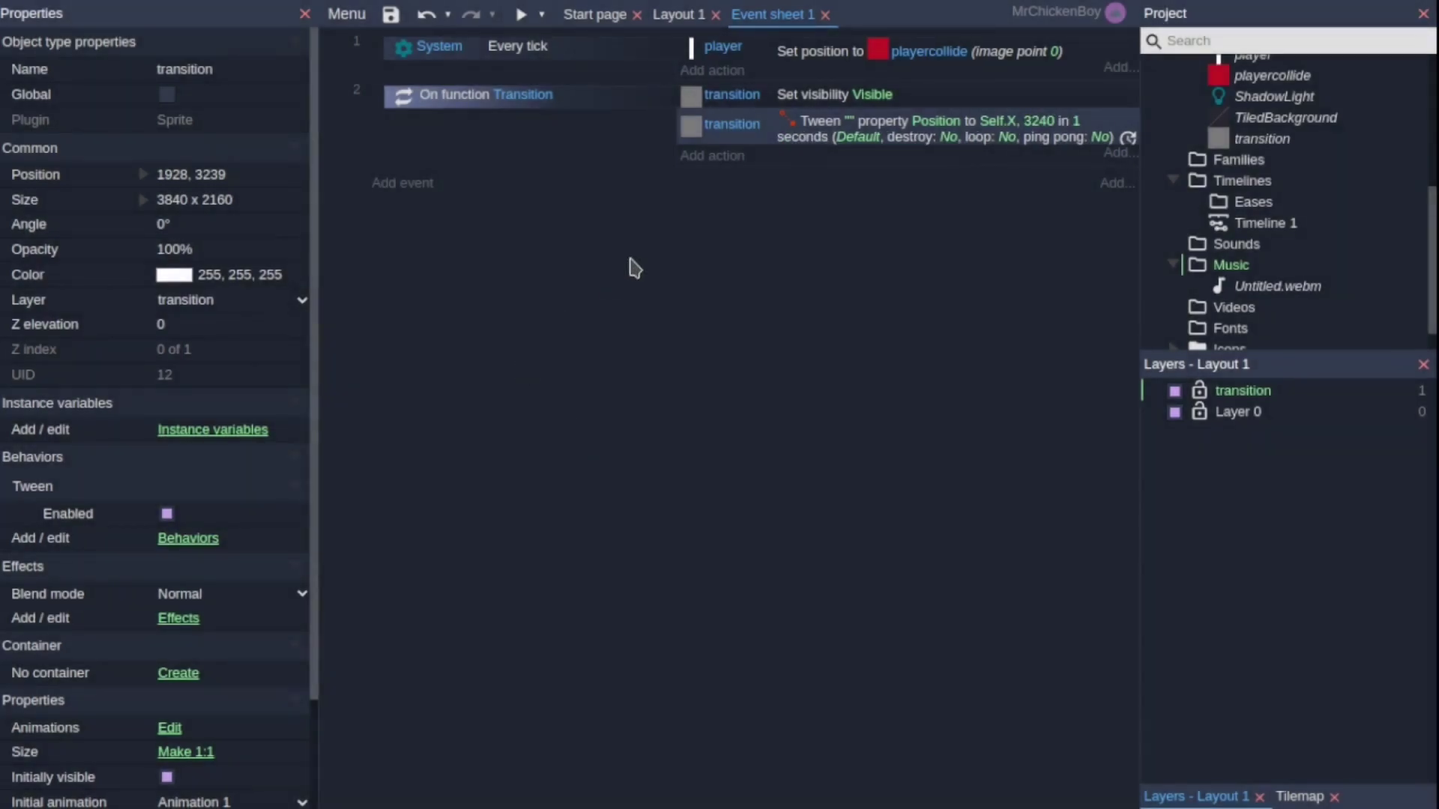
Add a sub-event with an inverted transition 'Is Tween playing' condition.
{"action": "left_click", "coordinate": [703, 155]}
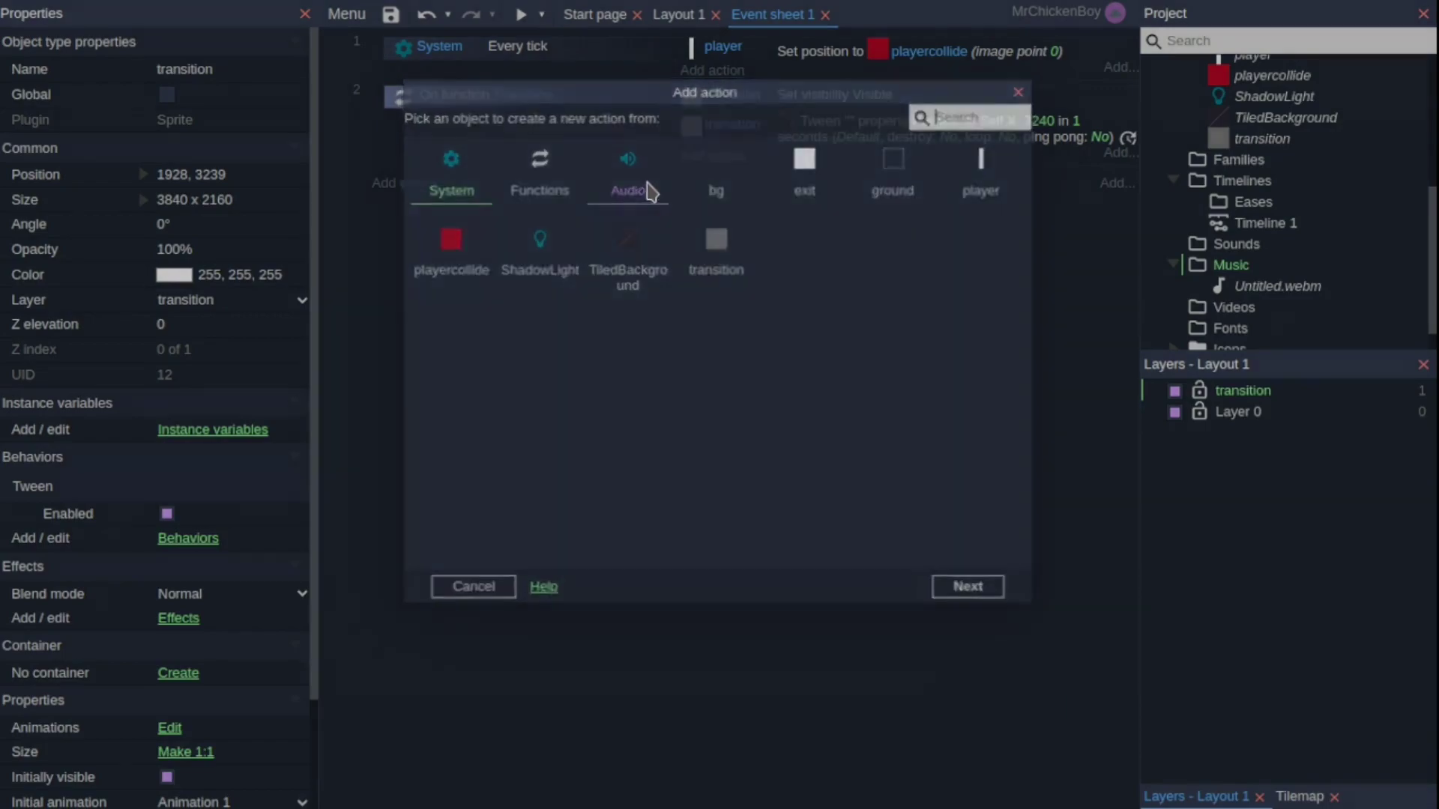
{"action": "key", "text": "Escape"}
{"action": "right_click", "coordinate": [388, 101]}
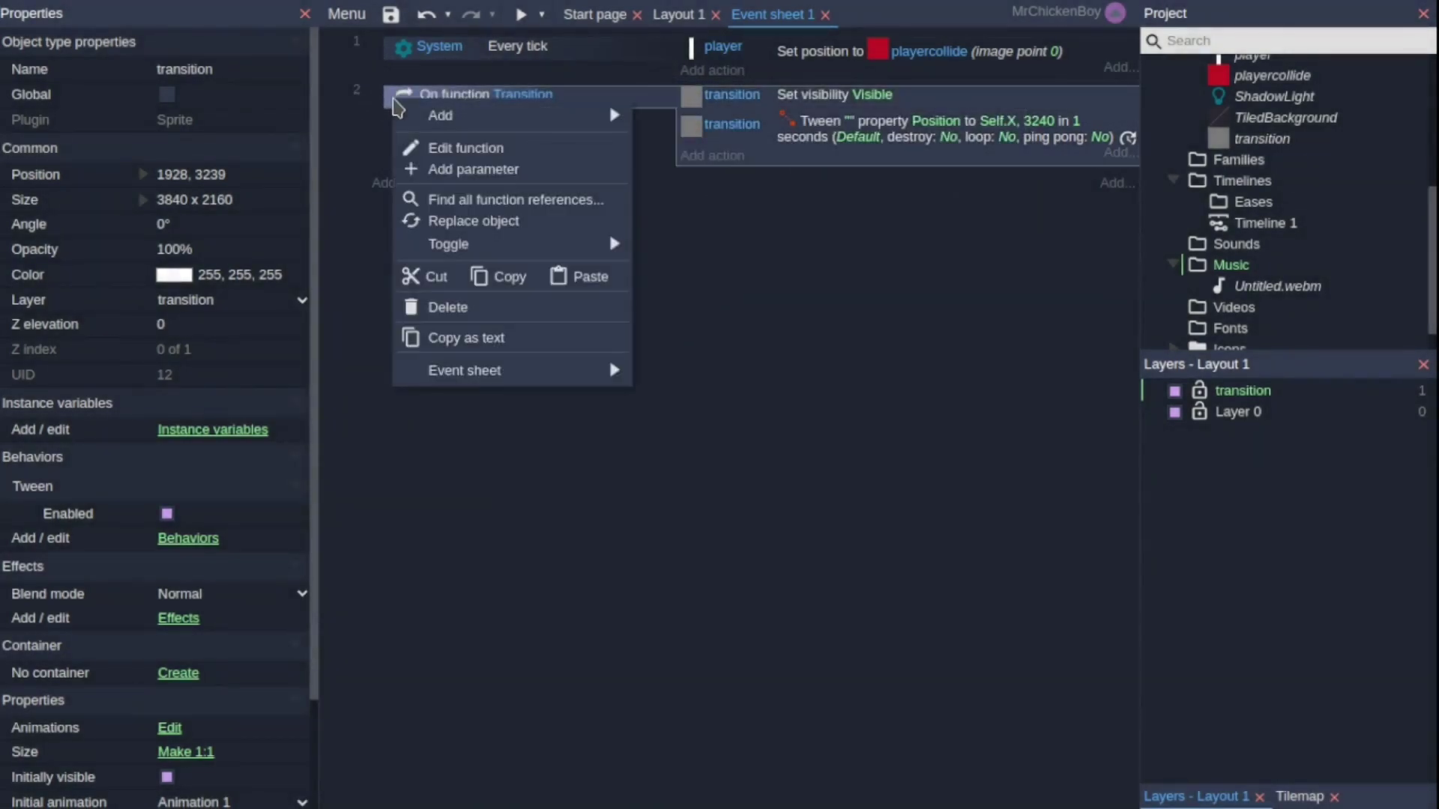
{"action": "mouse_move", "coordinate": [413, 129]}
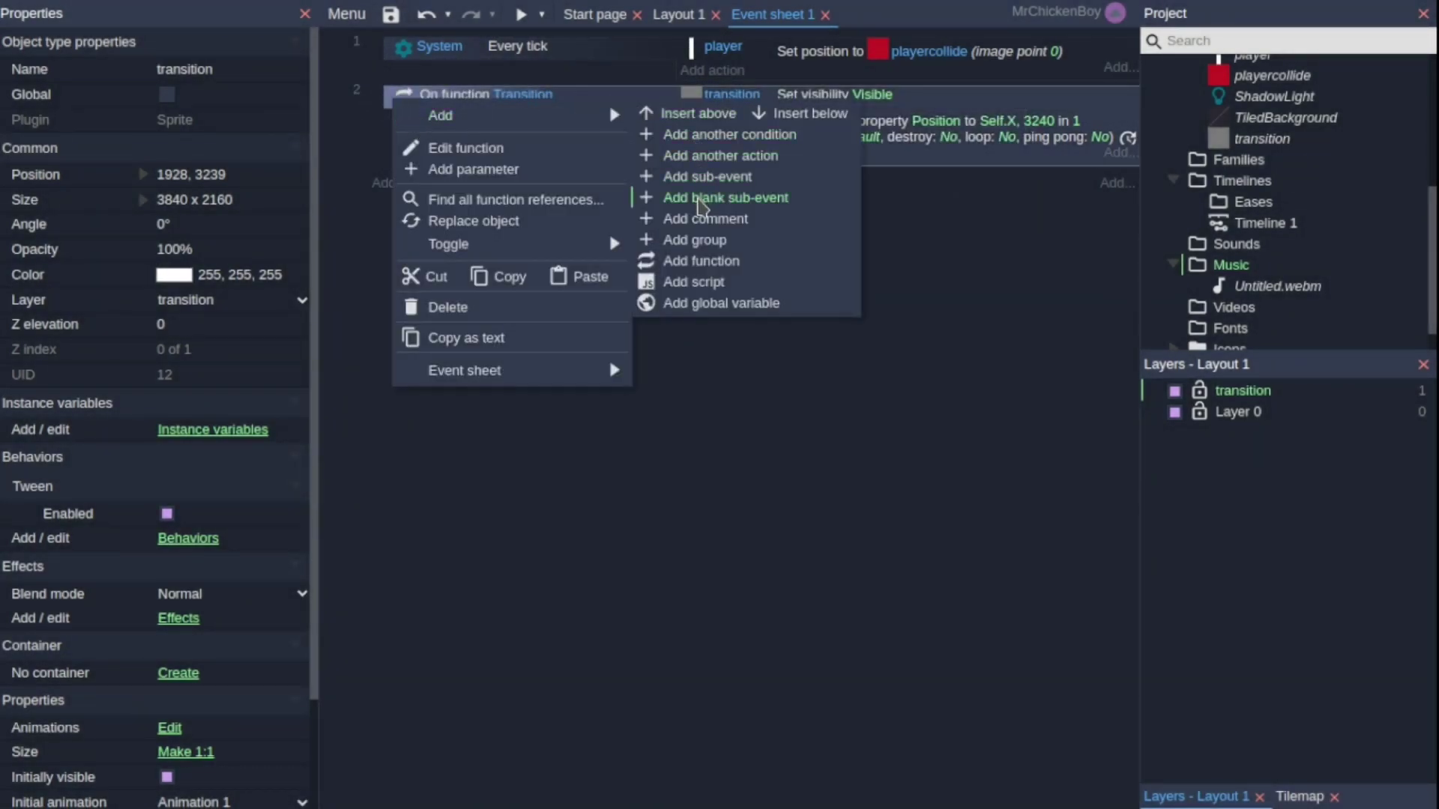
{"action": "left_click", "coordinate": [704, 198]}
{"action": "key", "text": "c"}
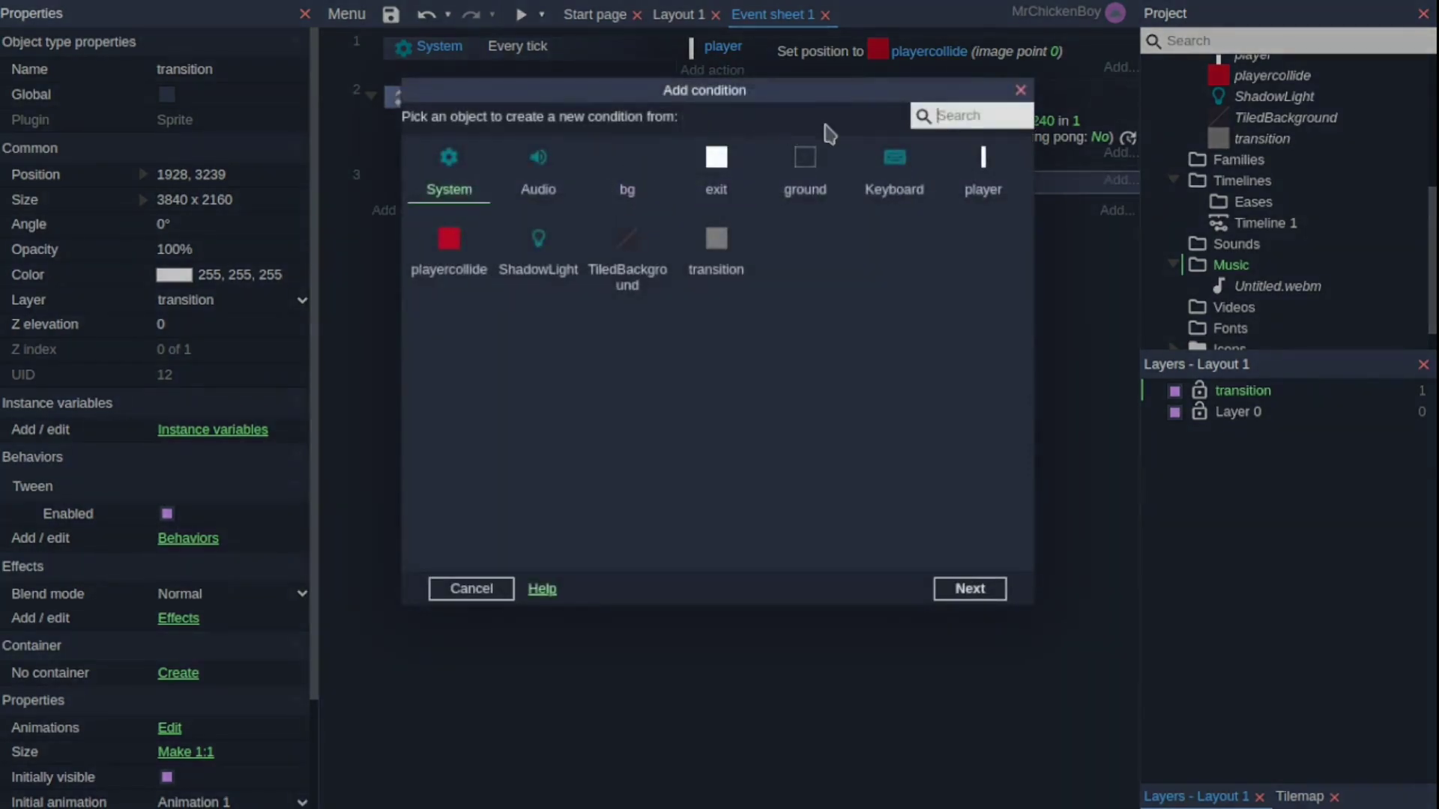
{"action": "double_click", "coordinate": [705, 251]}
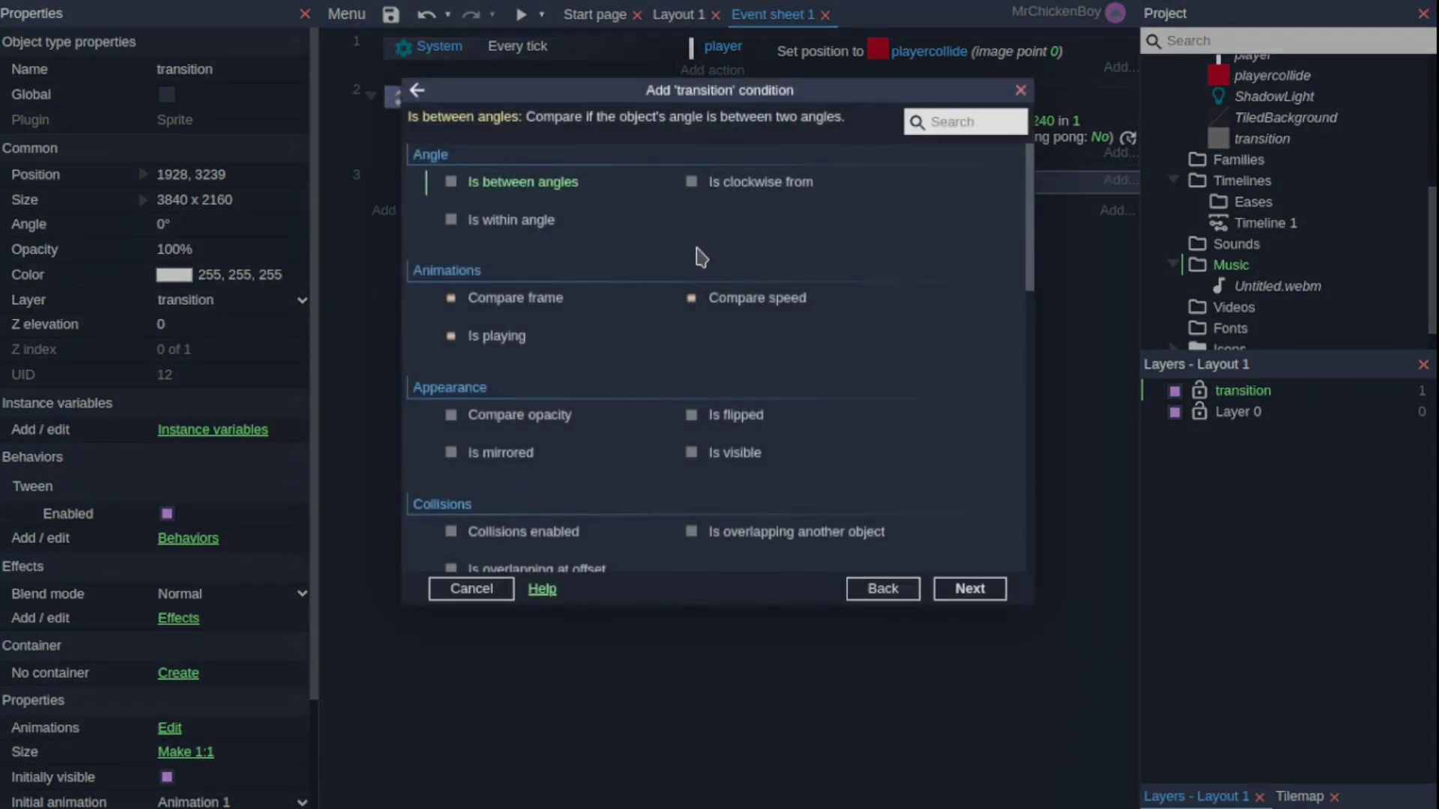
{"action": "type", "text": "is pla"}
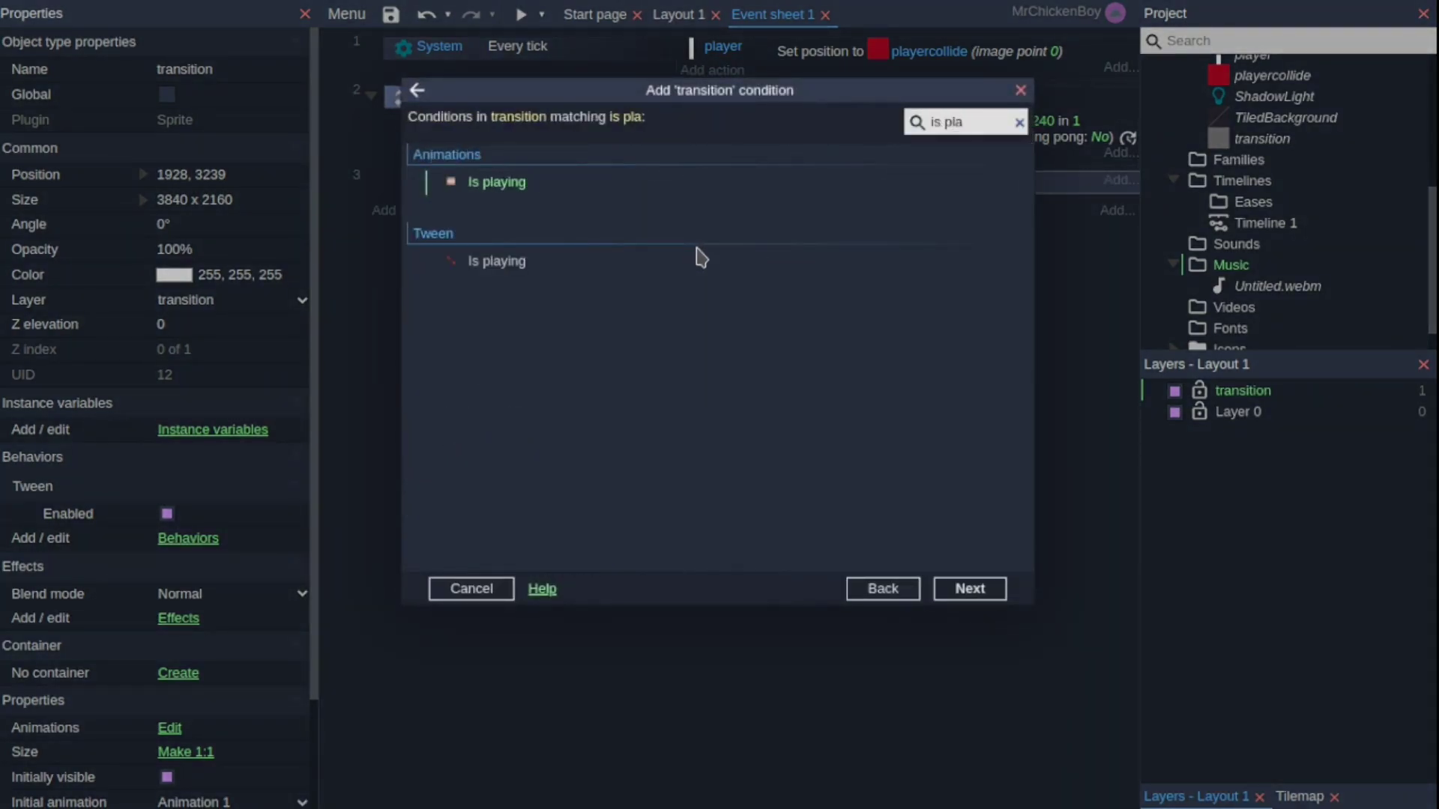
{"action": "double_click", "coordinate": [523, 267]}
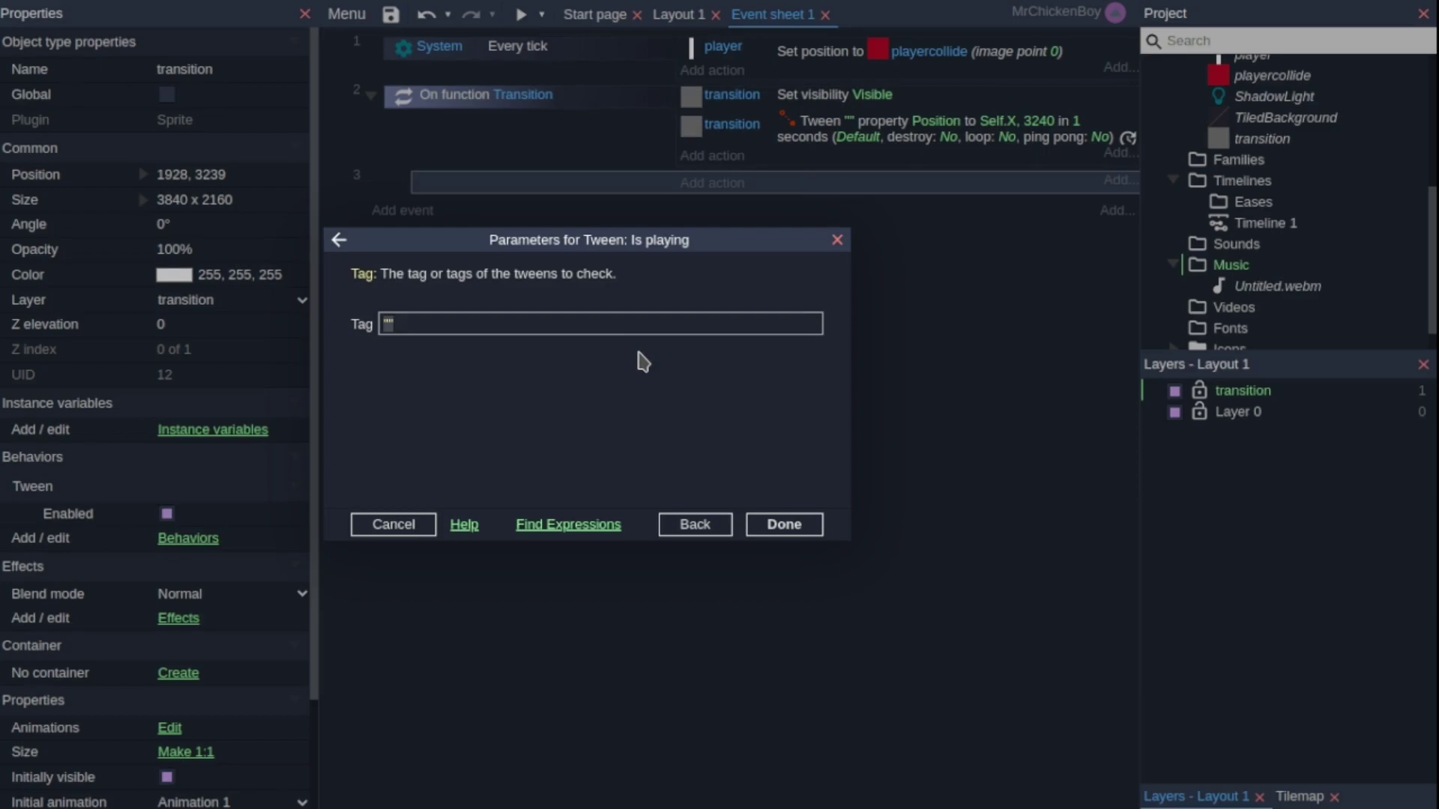
{"action": "key", "text": "Return"}
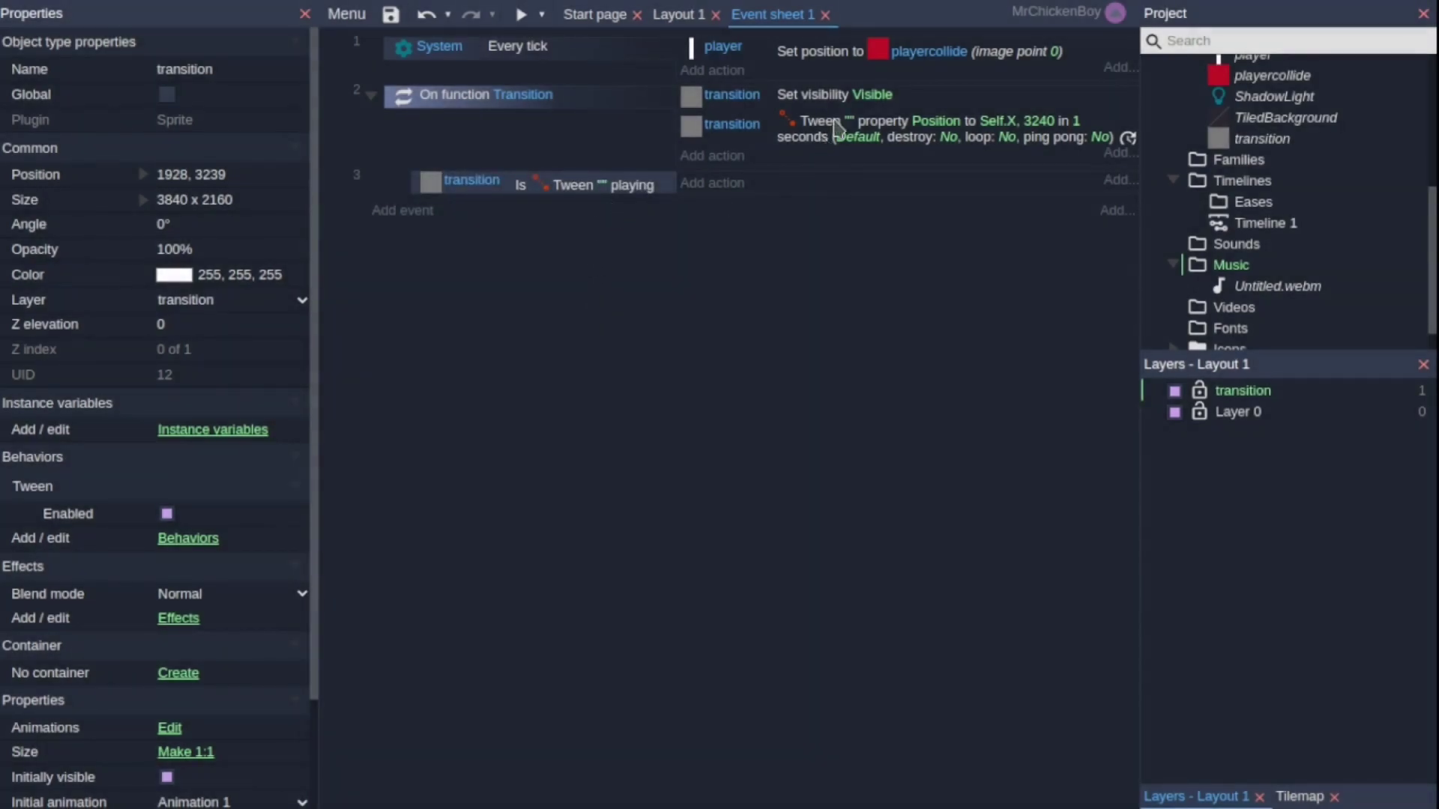
{"action": "left_click", "coordinate": [602, 196]}
{"action": "key", "text": "i"}
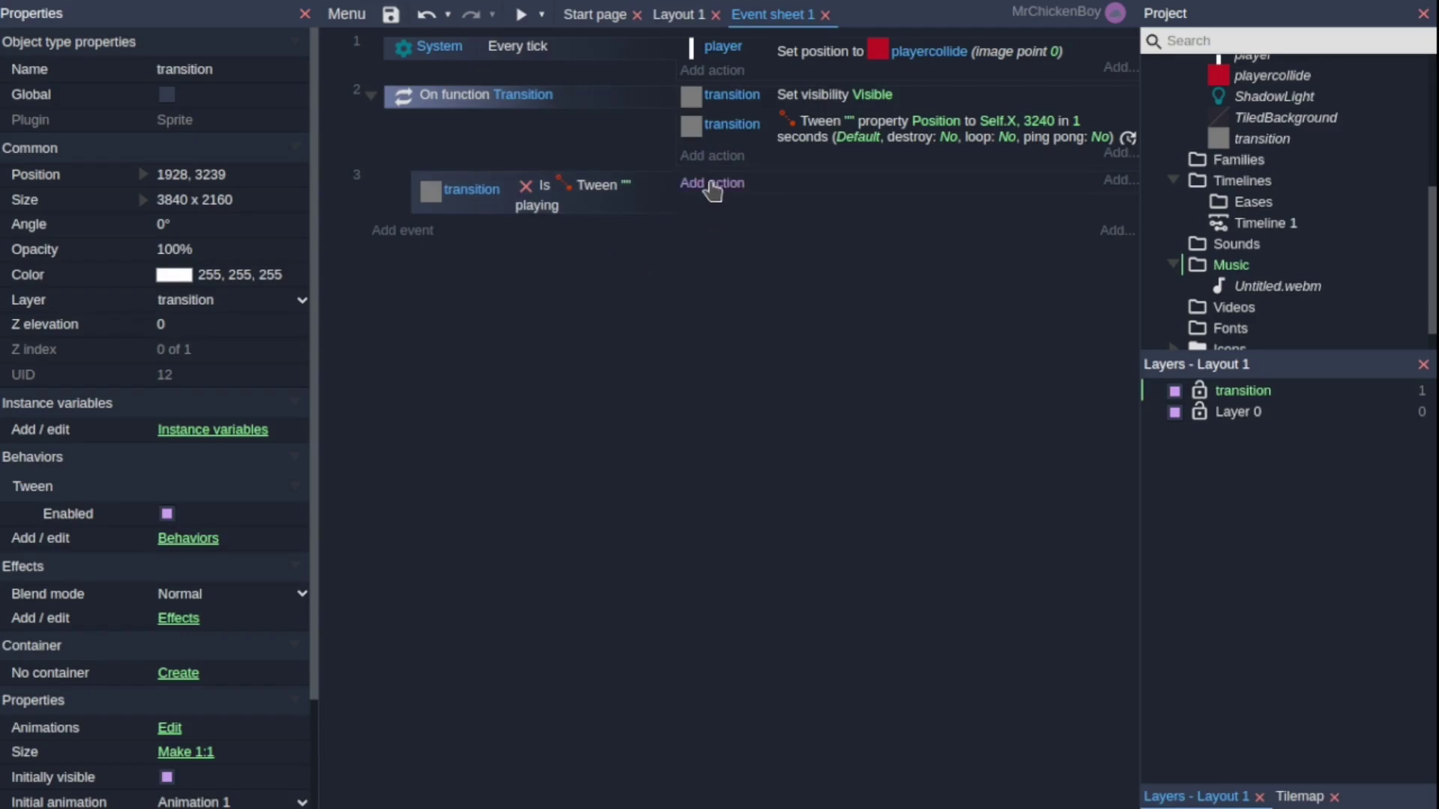
Make event 3 set the transition sprite Invisible.
{"action": "left_click", "coordinate": [714, 186]}
{"action": "left_click", "coordinate": [721, 261]}
{"action": "double_click", "coordinate": [721, 260]}
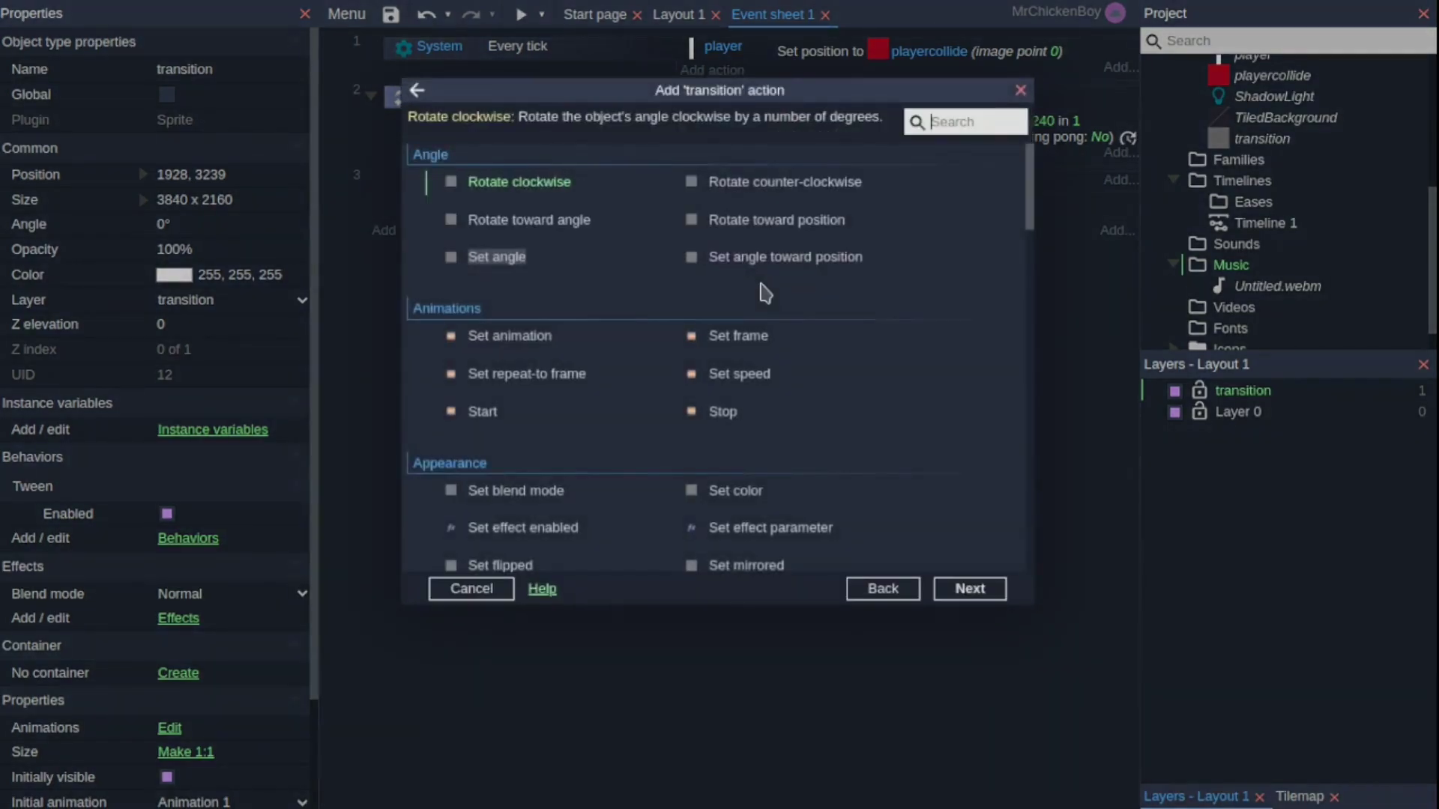
{"action": "type", "text": "est"}
{"action": "key", "text": "BackSpace"}
{"action": "key", "text": "BackSpace"}
{"action": "key", "text": "BackSpace"}
{"action": "key", "text": "BackSpace"}
{"action": "type", "text": "set vis"}
{"action": "key", "text": "Return"}
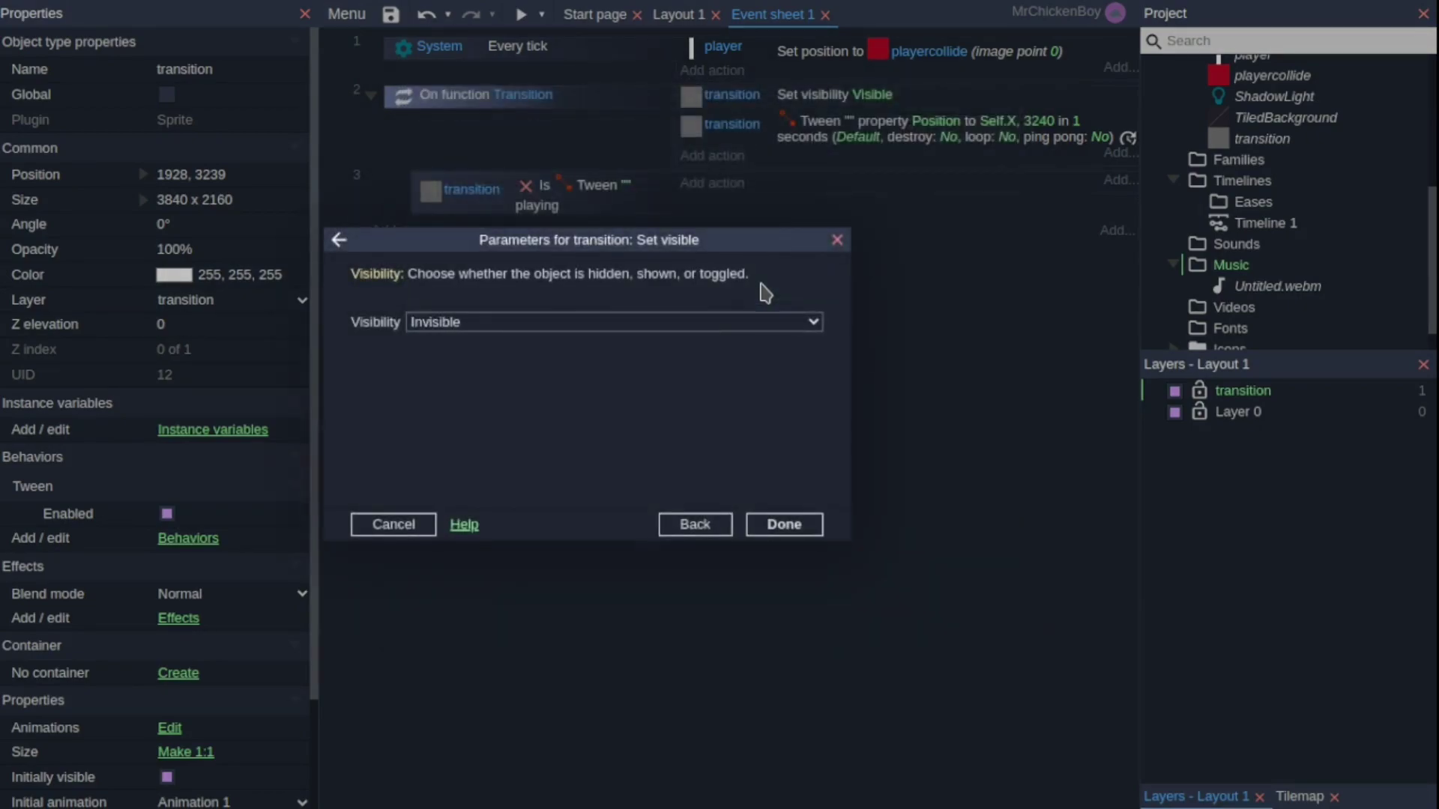
{"action": "key", "text": "Return"}
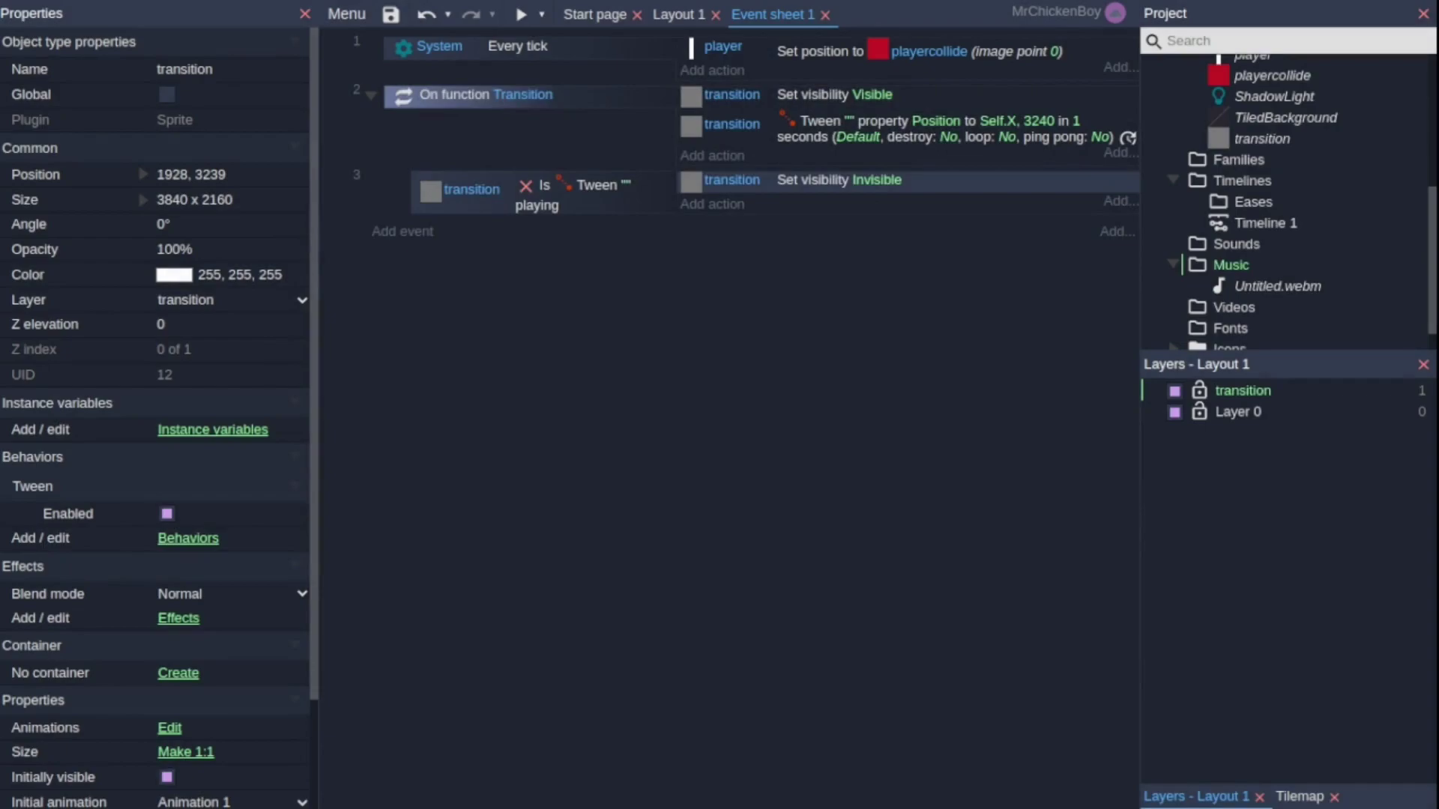
Move the transition sprite back above the layout and copy its position values.
{"action": "key", "text": "F11"}
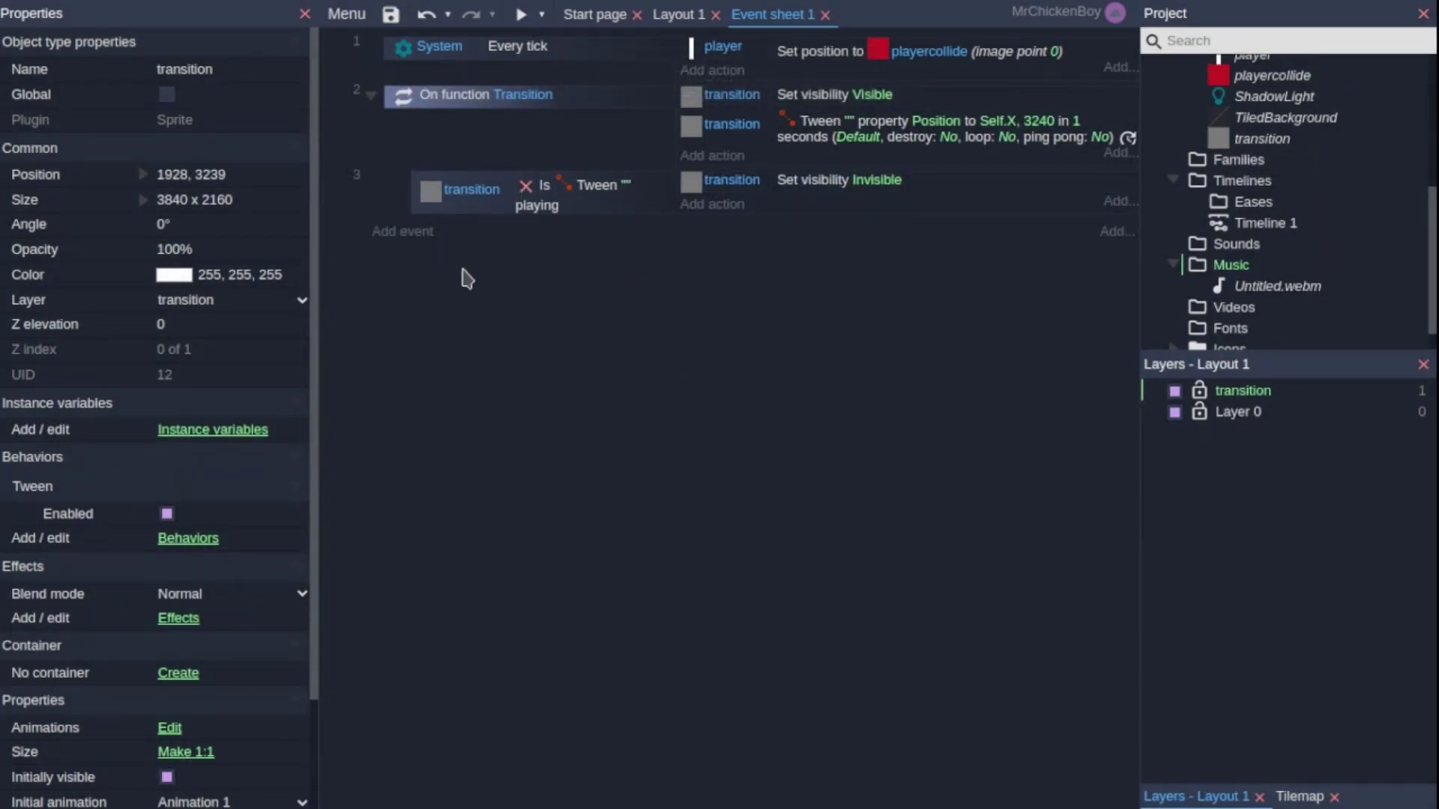
{"action": "left_click", "coordinate": [676, 17]}
{"action": "left_click_drag", "start_coordinate": [893, 634], "coordinate": [874, 143]}
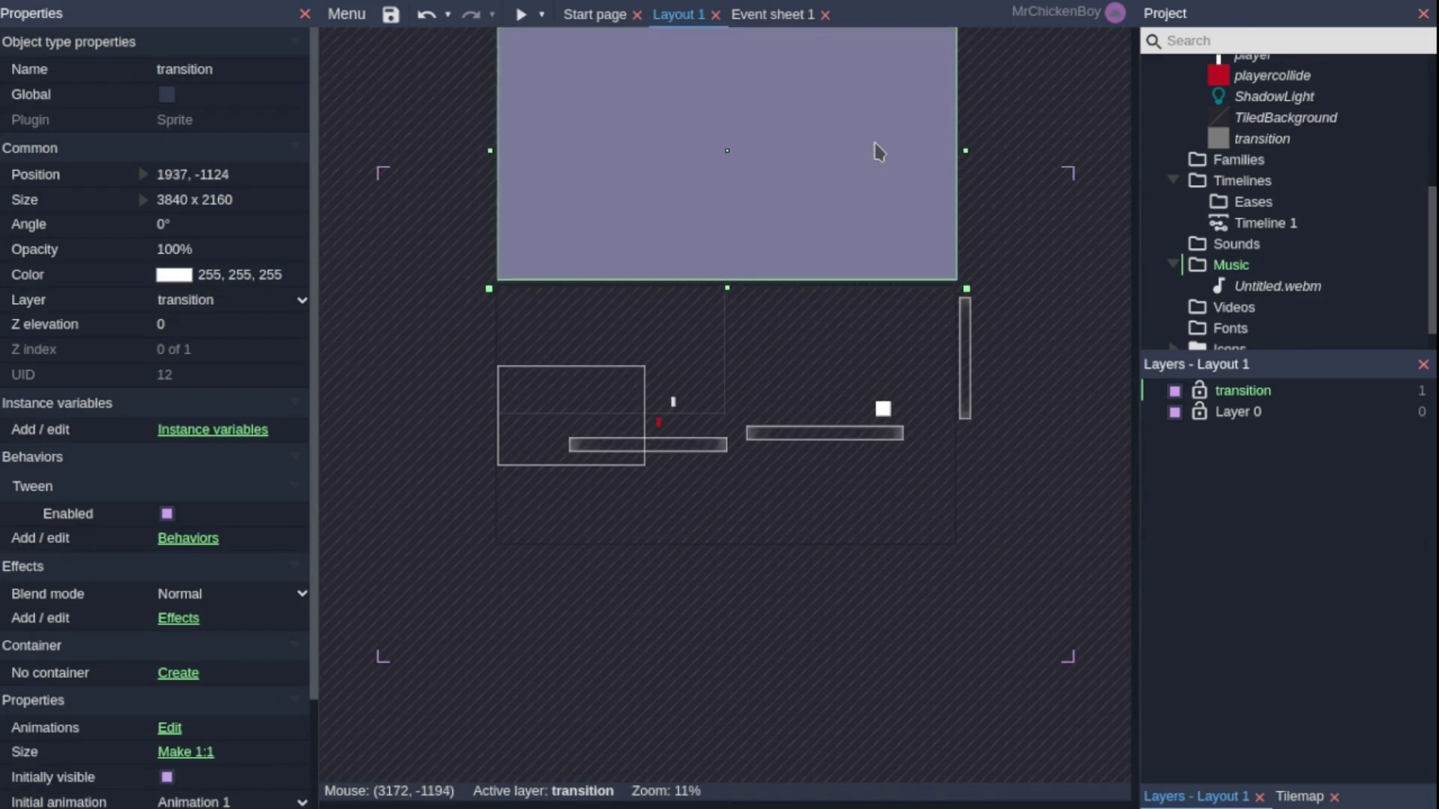
{"action": "left_click", "coordinate": [253, 172]}
{"action": "key", "text": "ctrl+c"}
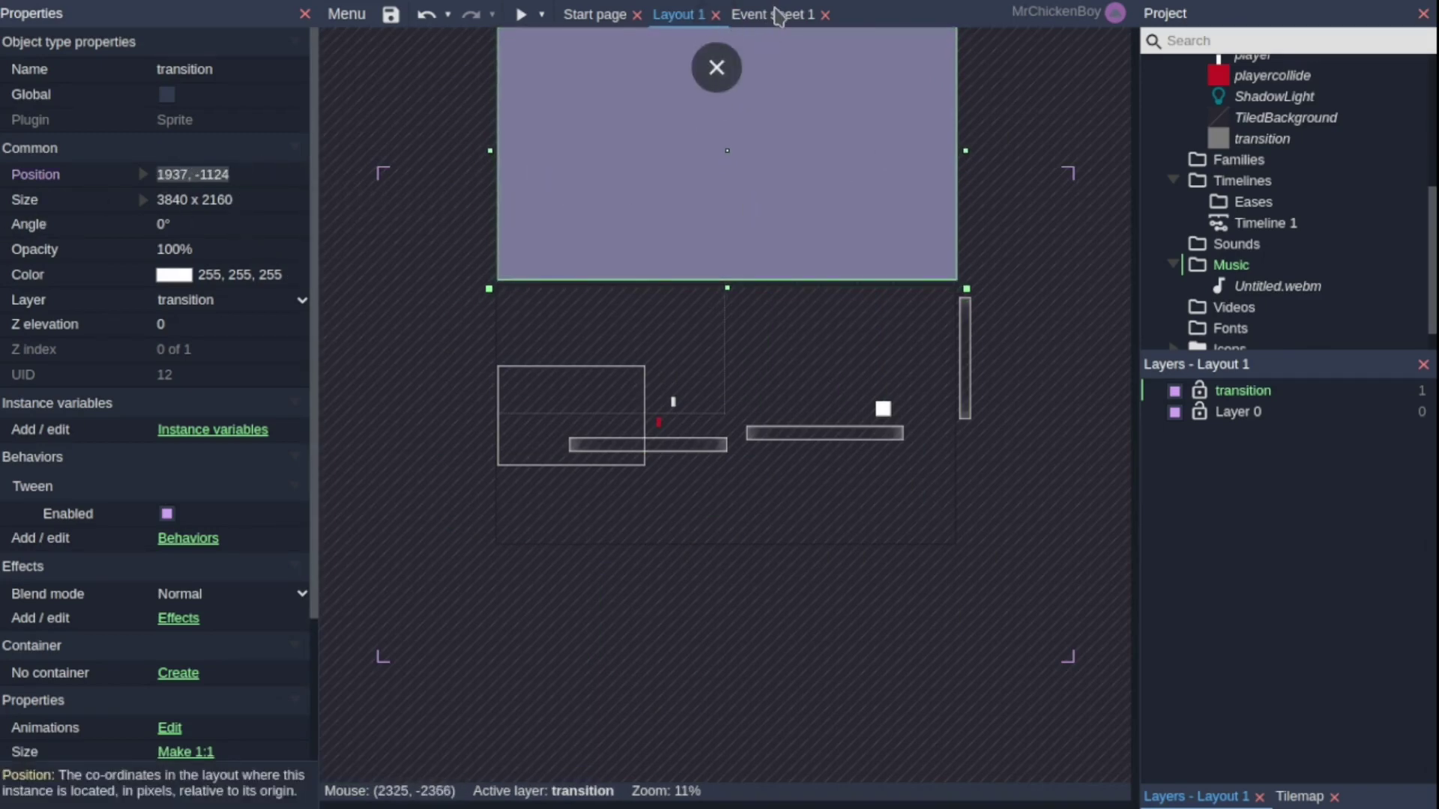
Add a transition Set position action to event 3 with X 1937 and Y -1124.
{"action": "left_click", "coordinate": [777, 15]}
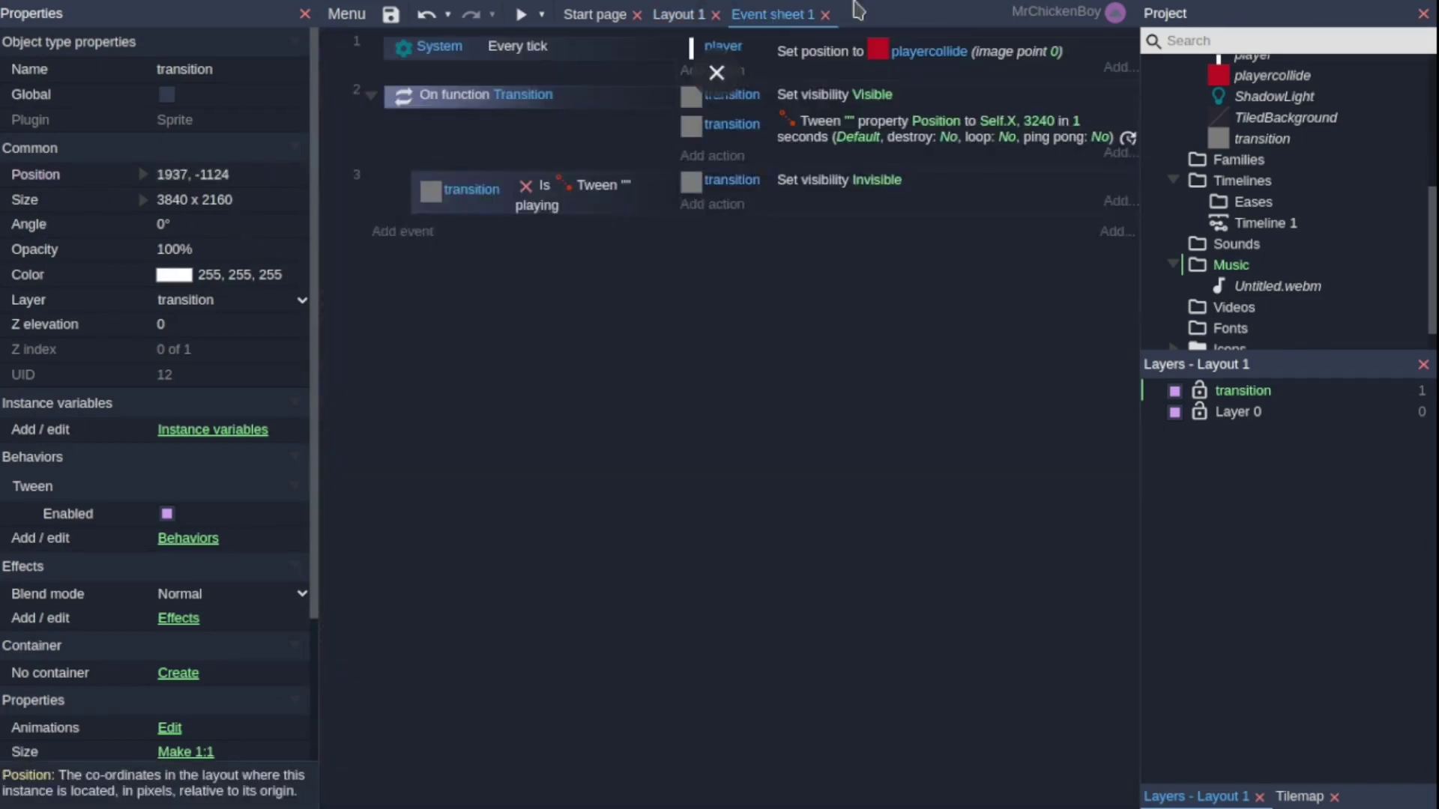
{"action": "left_click", "coordinate": [733, 215]}
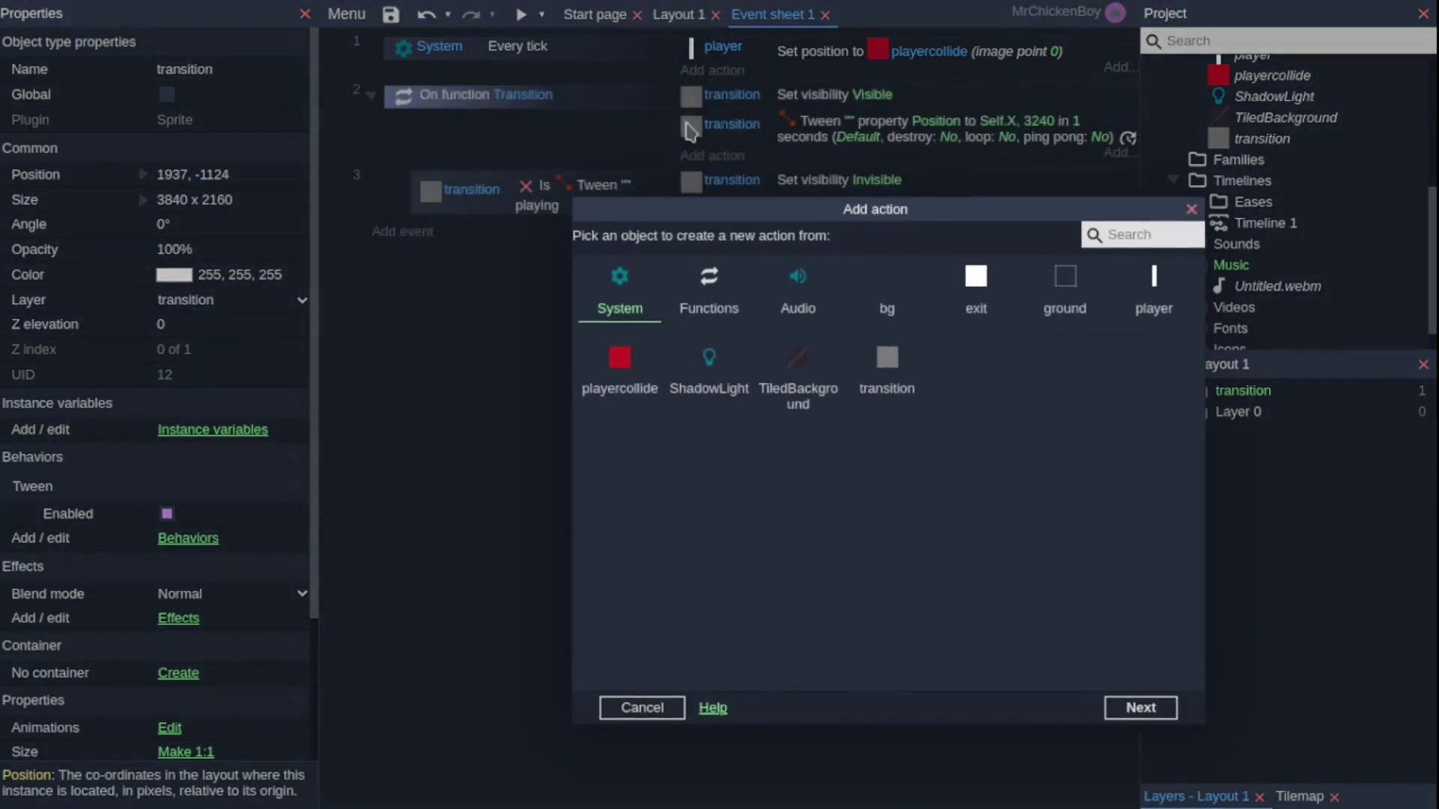
{"action": "left_click", "coordinate": [890, 395]}
{"action": "double_click", "coordinate": [890, 395]}
{"action": "type", "text": "set pos"}
{"action": "key", "text": "Return"}
{"action": "key", "text": "ctrl+v"}
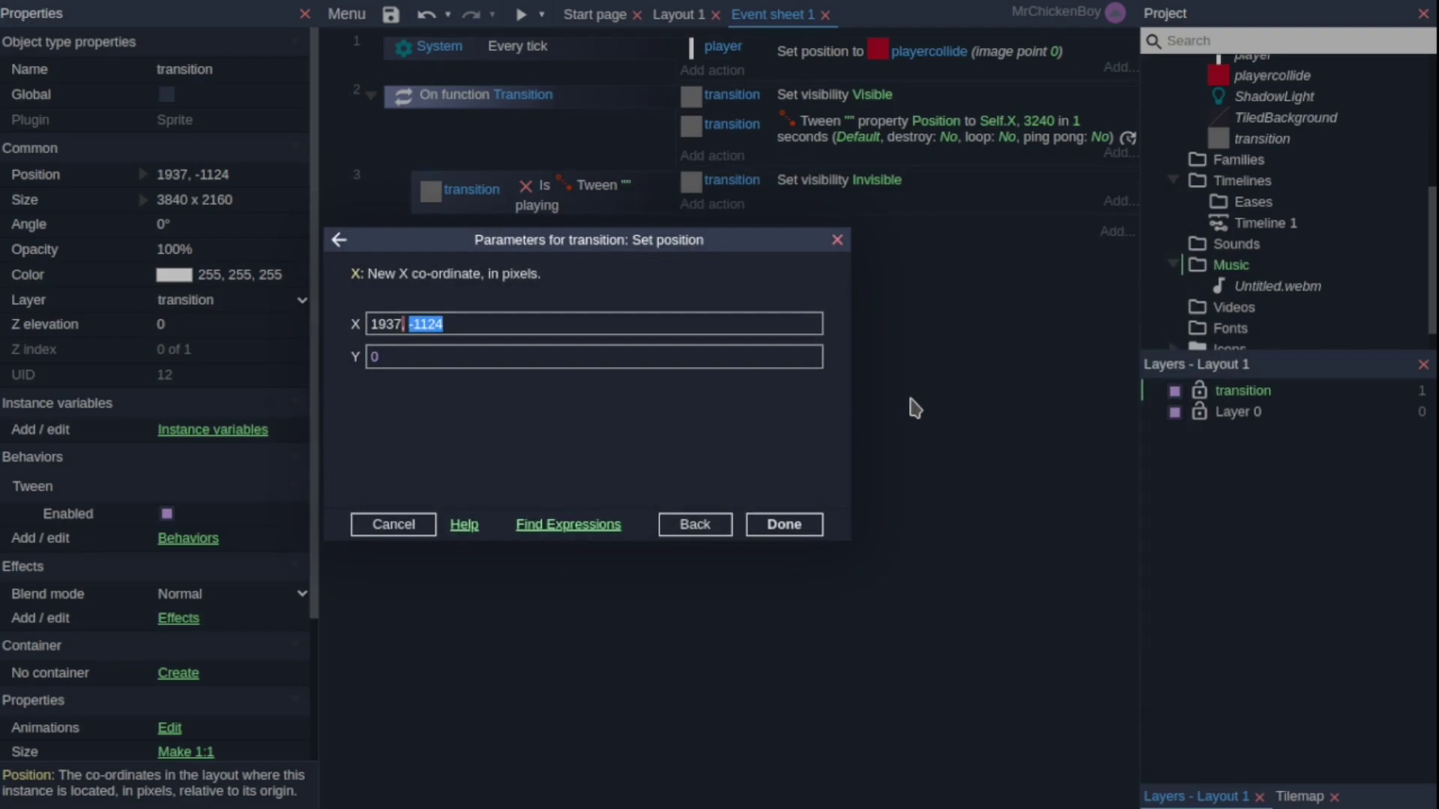
{"action": "key", "text": "ctrl+x"}
{"action": "key", "text": "Tab"}
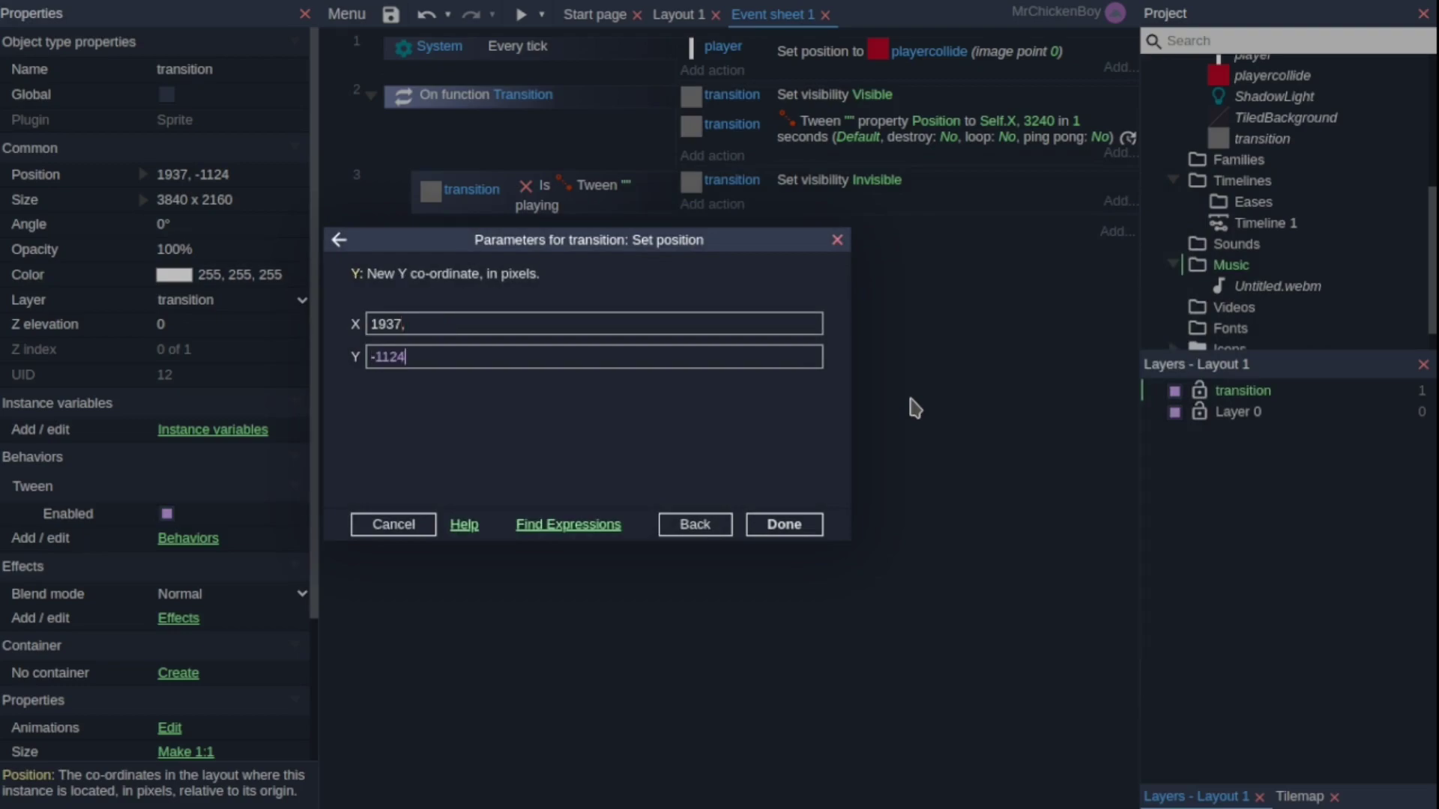
{"action": "key", "text": "shift+Tab"}
{"action": "key", "text": "End"}
{"action": "key", "text": "Return"}
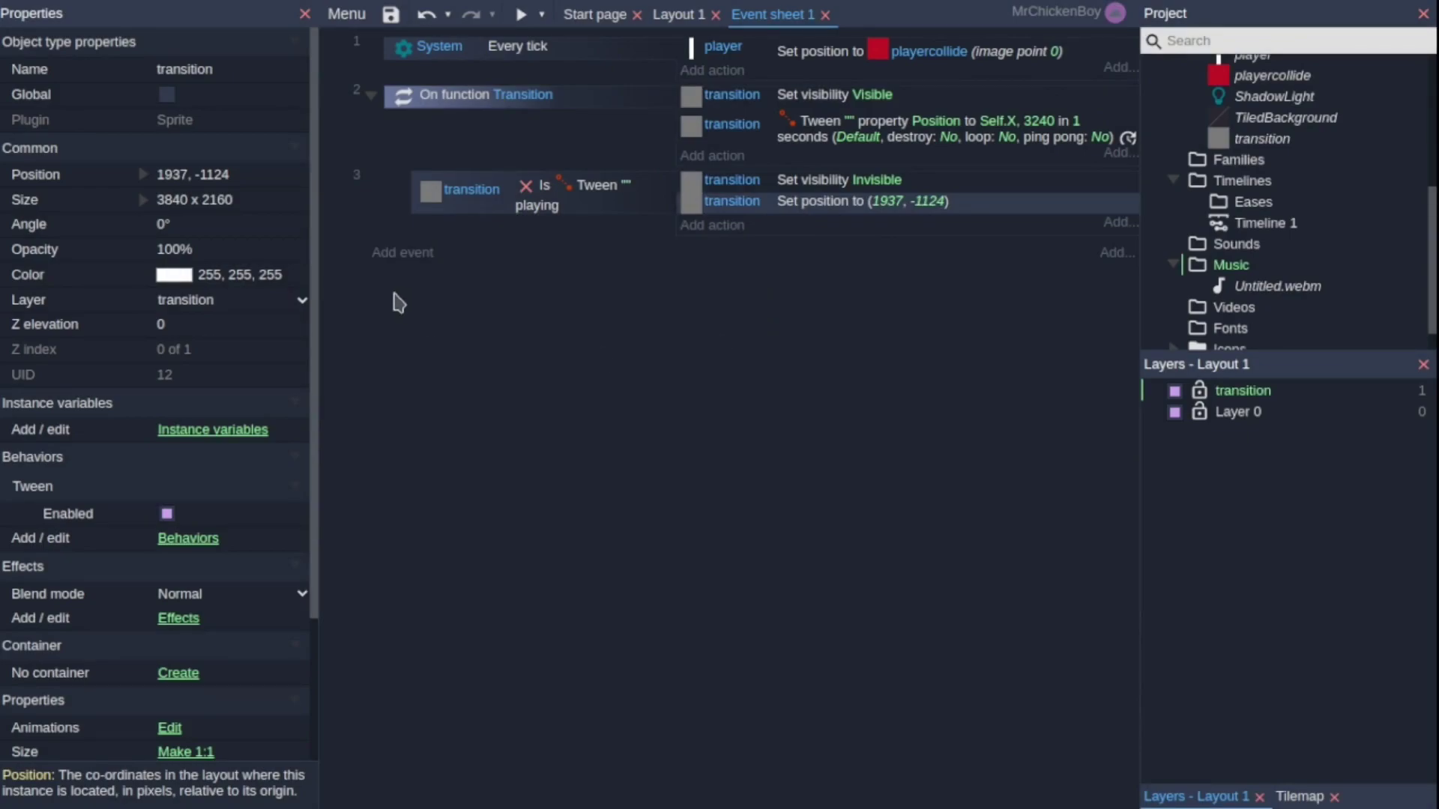
Add a new event triggered by Keyboard On Space pressed.
{"action": "left_click", "coordinate": [403, 253]}
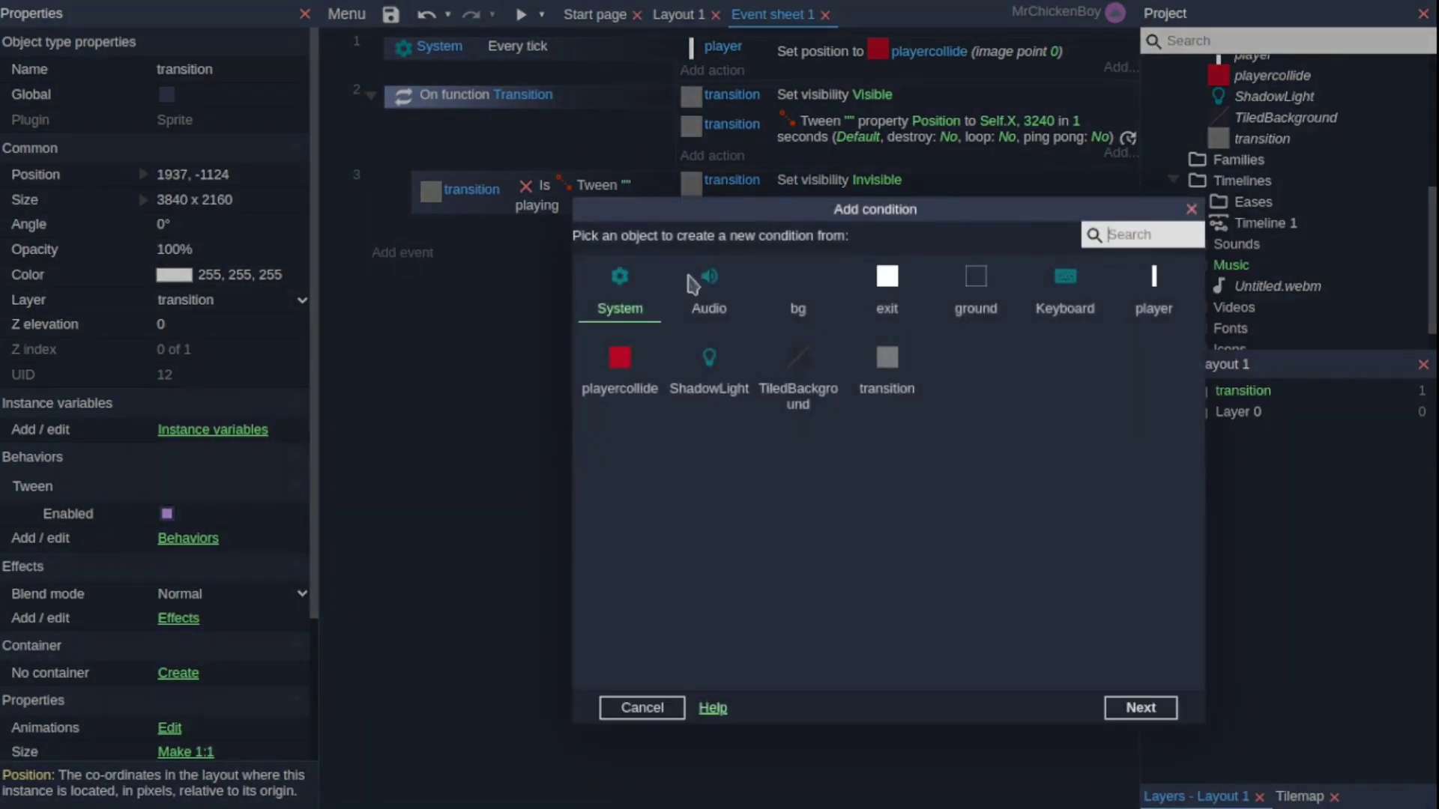
{"action": "double_click", "coordinate": [1045, 304]}
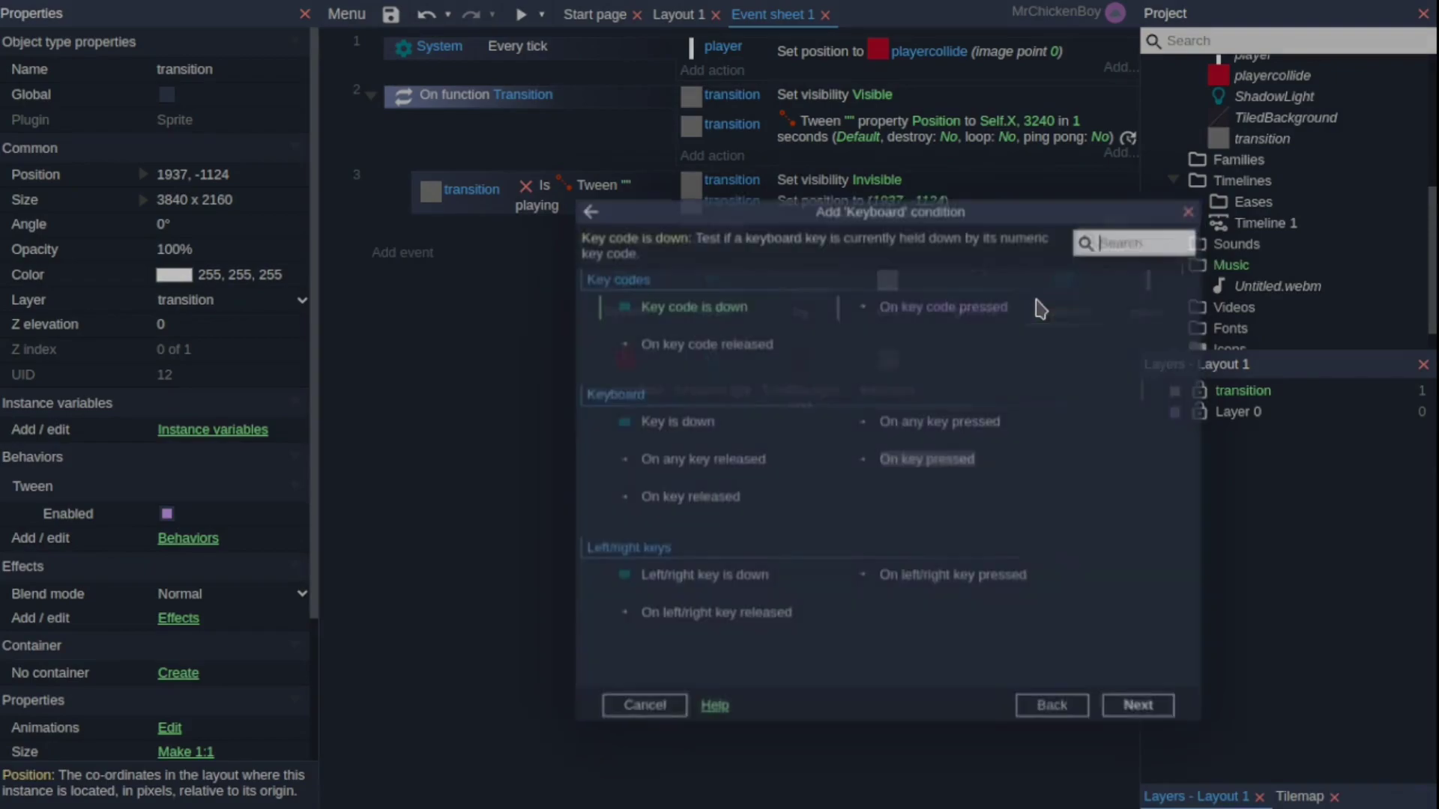
{"action": "double_click", "coordinate": [890, 466]}
{"action": "key", "text": "space"}
{"action": "key", "text": "Return"}
{"action": "key", "text": "Return"}
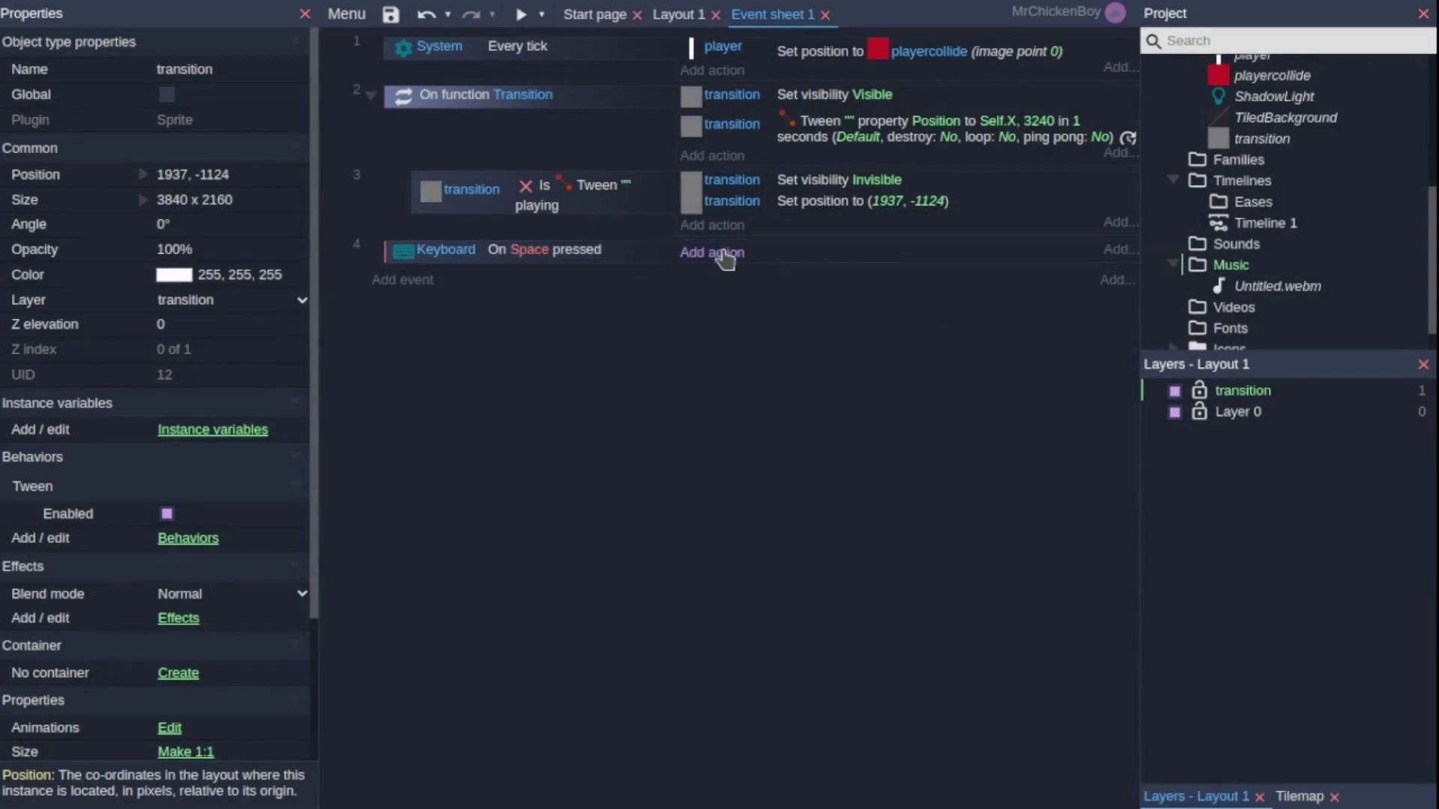
Make the Space event call the Transition function, then preview the game with F5.
{"action": "left_click", "coordinate": [725, 259]}
{"action": "double_click", "coordinate": [721, 318]}
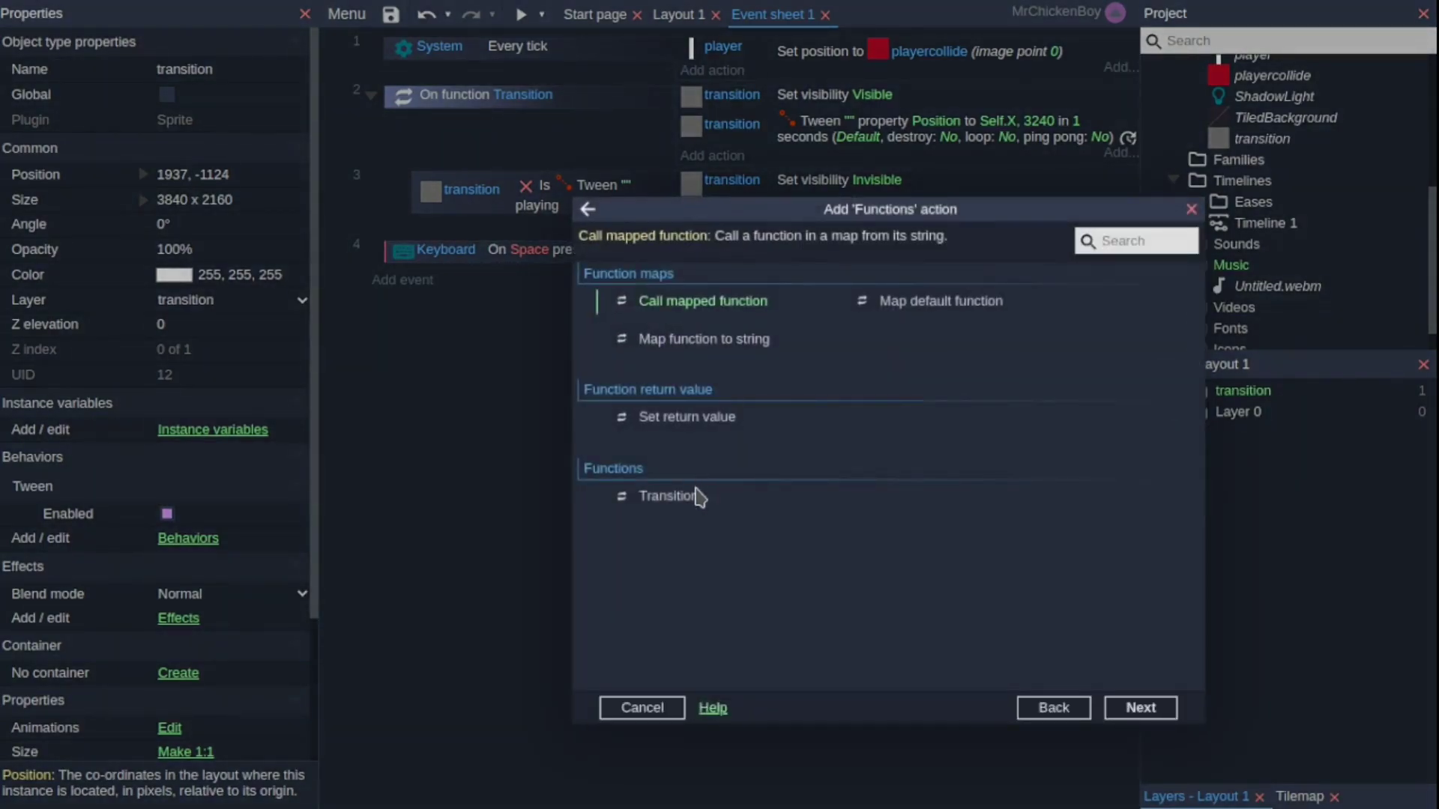
{"action": "double_click", "coordinate": [669, 496]}
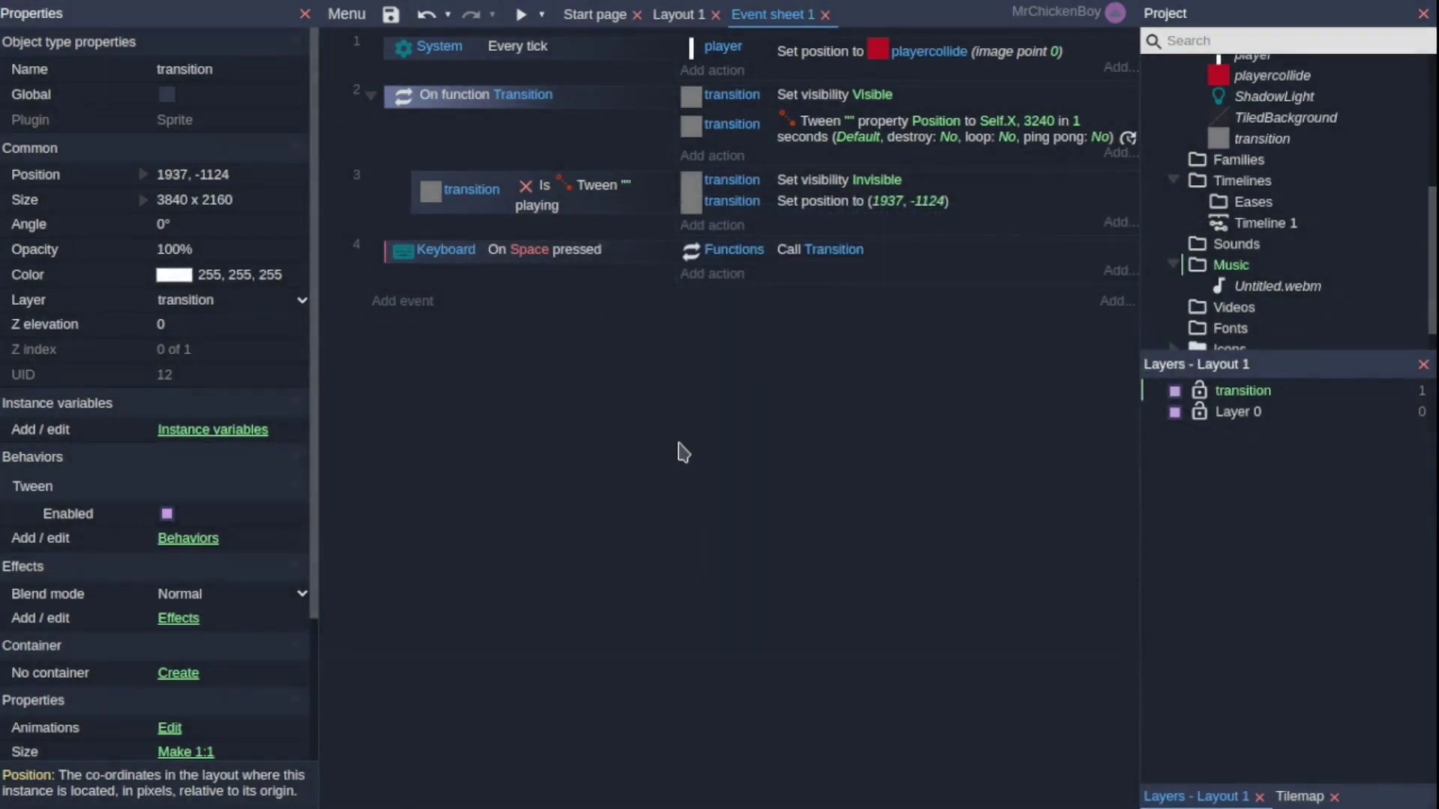
{"action": "key", "text": "F5"}
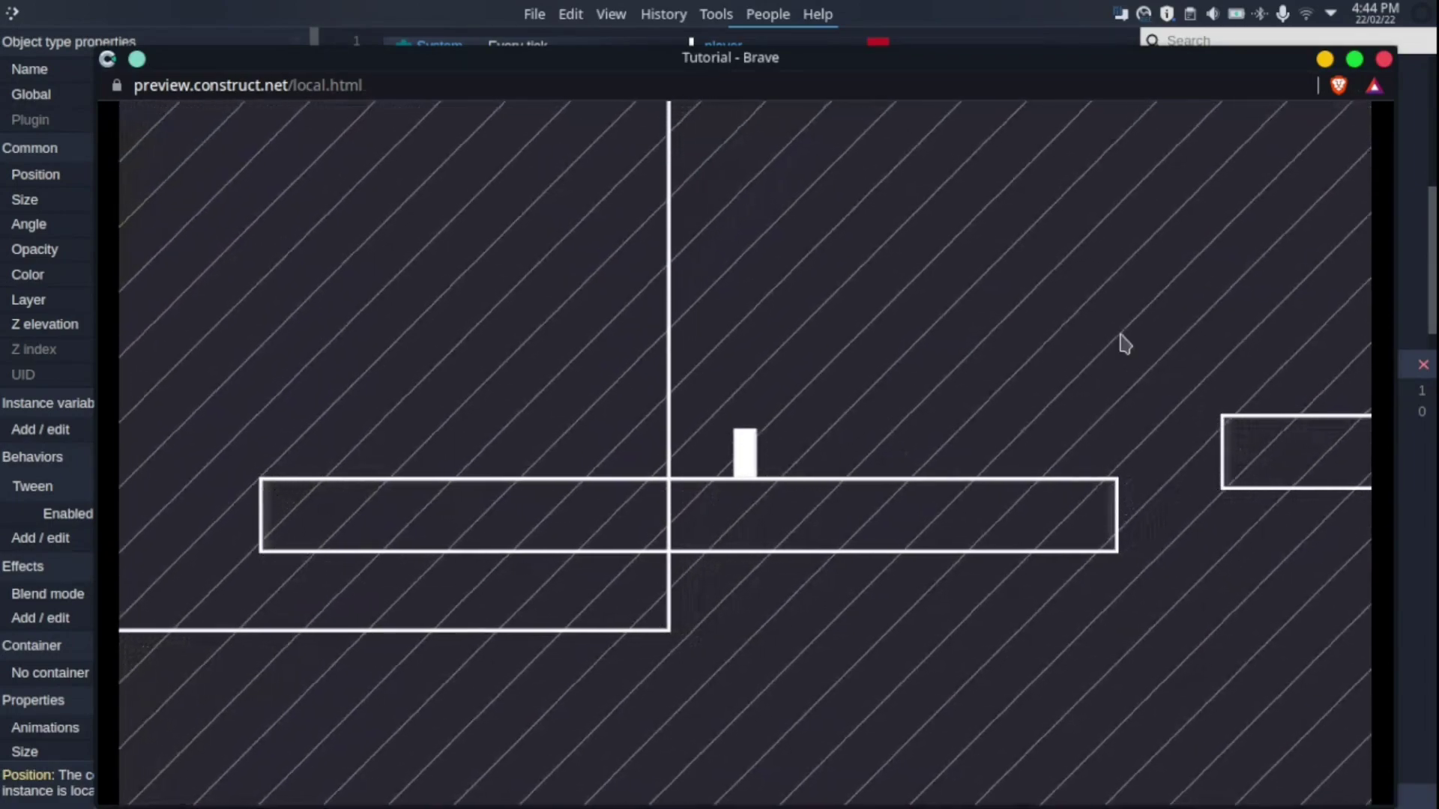
Close the browser game preview with Alt+F4.
{"action": "key", "text": "alt+F4"}
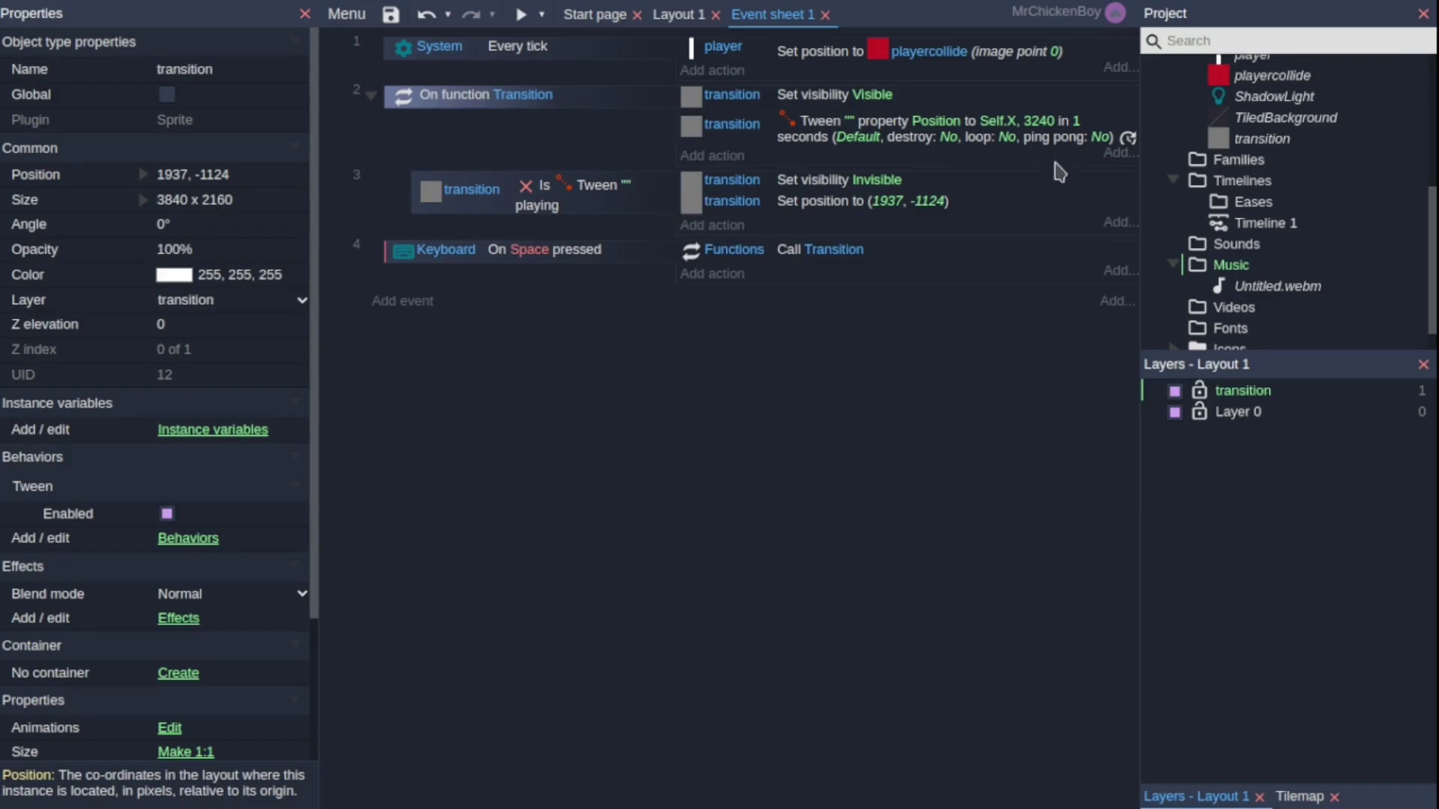
Duplicate Layout 1 in the Project bar to create Layout 2.
{"action": "scroll", "coordinate": [1256, 187], "scroll_direction": "up", "scroll_amount": 5}
{"action": "double_click", "coordinate": [1245, 108]}
{"action": "left_click_drag", "start_coordinate": [1236, 113], "coordinate": [1232, 124], "text": "ctrl"}
Move Layout 1's ground block onto the platforms and reshape it to a tall 591 x 1493 box.
{"action": "scroll", "coordinate": [678, 340], "scroll_direction": "up", "scroll_amount": 3}
{"action": "left_click_drag", "start_coordinate": [592, 407], "coordinate": [900, 427]}
{"action": "left_click_drag", "start_coordinate": [959, 351], "coordinate": [847, 235]}
Open Layout 2 and its properties, then return to Event sheet 1.
{"action": "left_click", "coordinate": [1240, 109]}
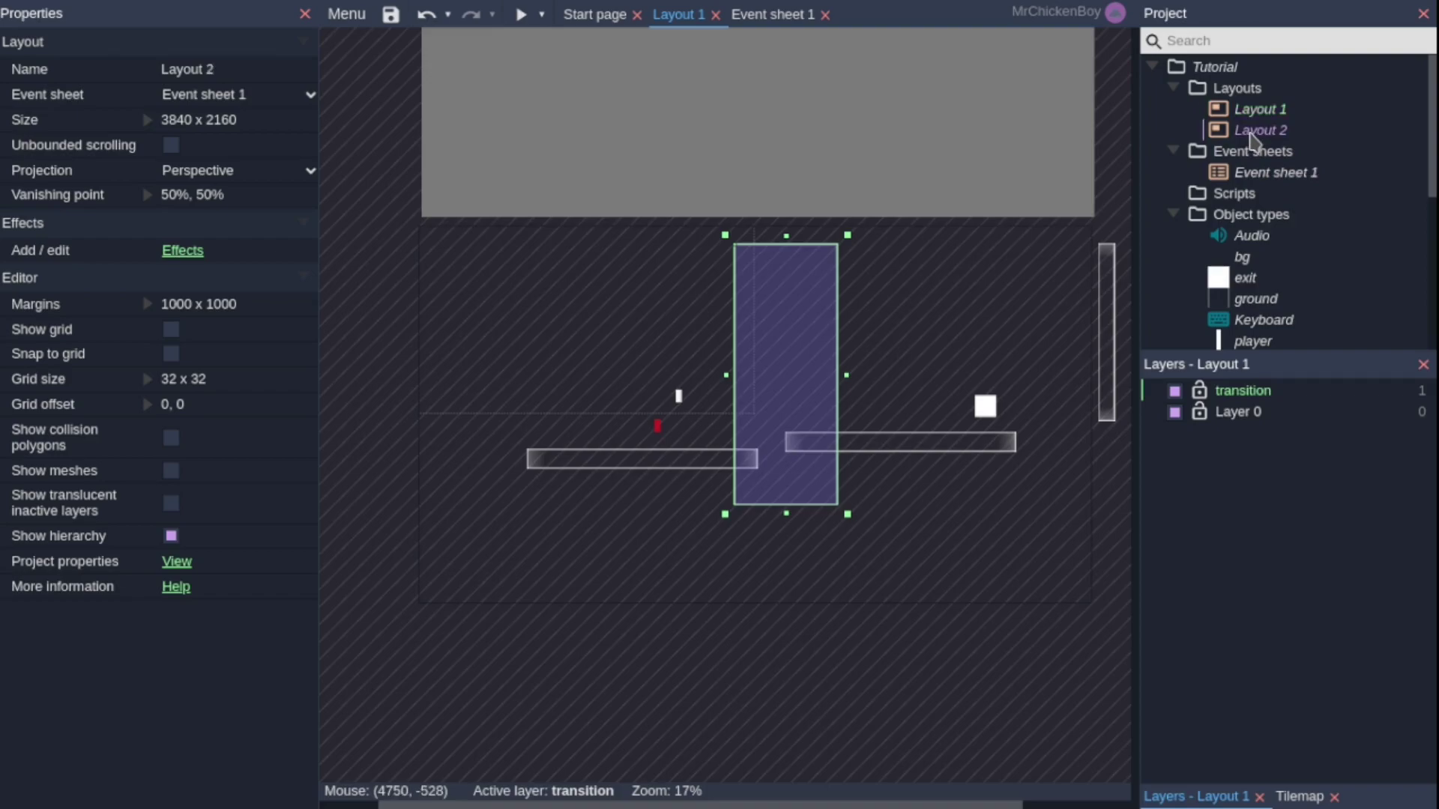
{"action": "double_click", "coordinate": [1251, 133]}
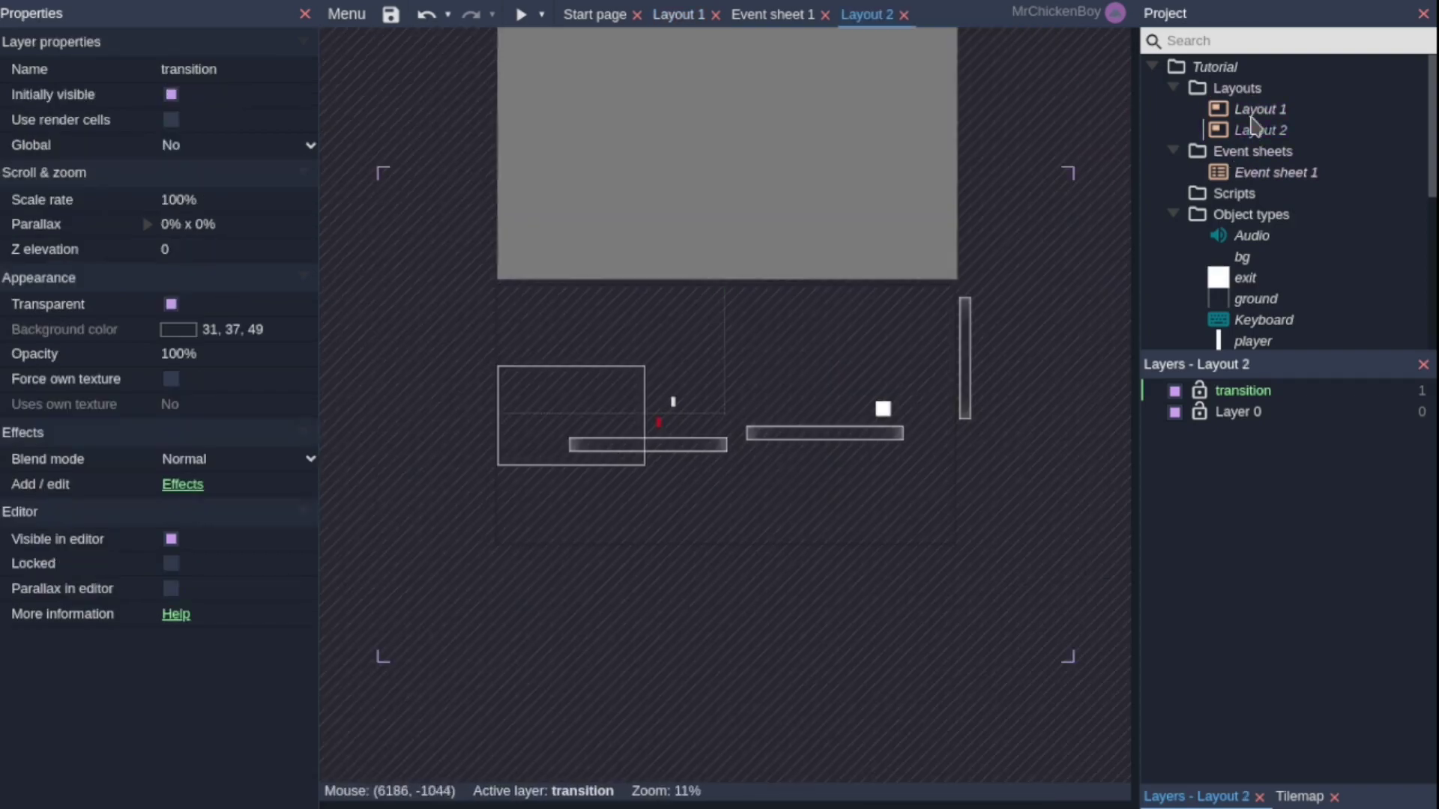
{"action": "left_click", "coordinate": [1252, 123]}
{"action": "double_click", "coordinate": [1257, 173]}
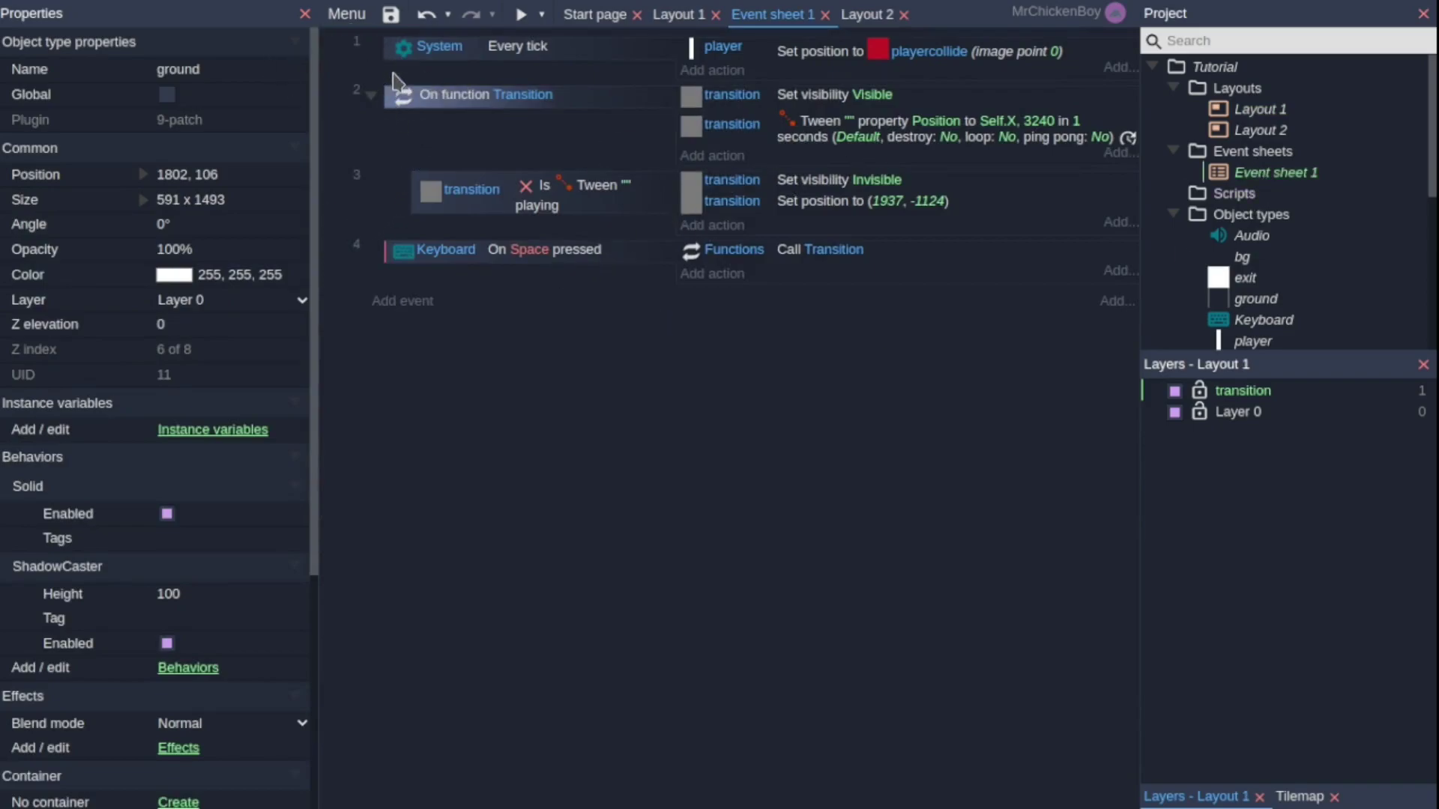
Add a blank sub-event to the Transition function with the condition transition Is Tween playing.
{"action": "right_click", "coordinate": [392, 97]}
{"action": "mouse_move", "coordinate": [555, 109]}
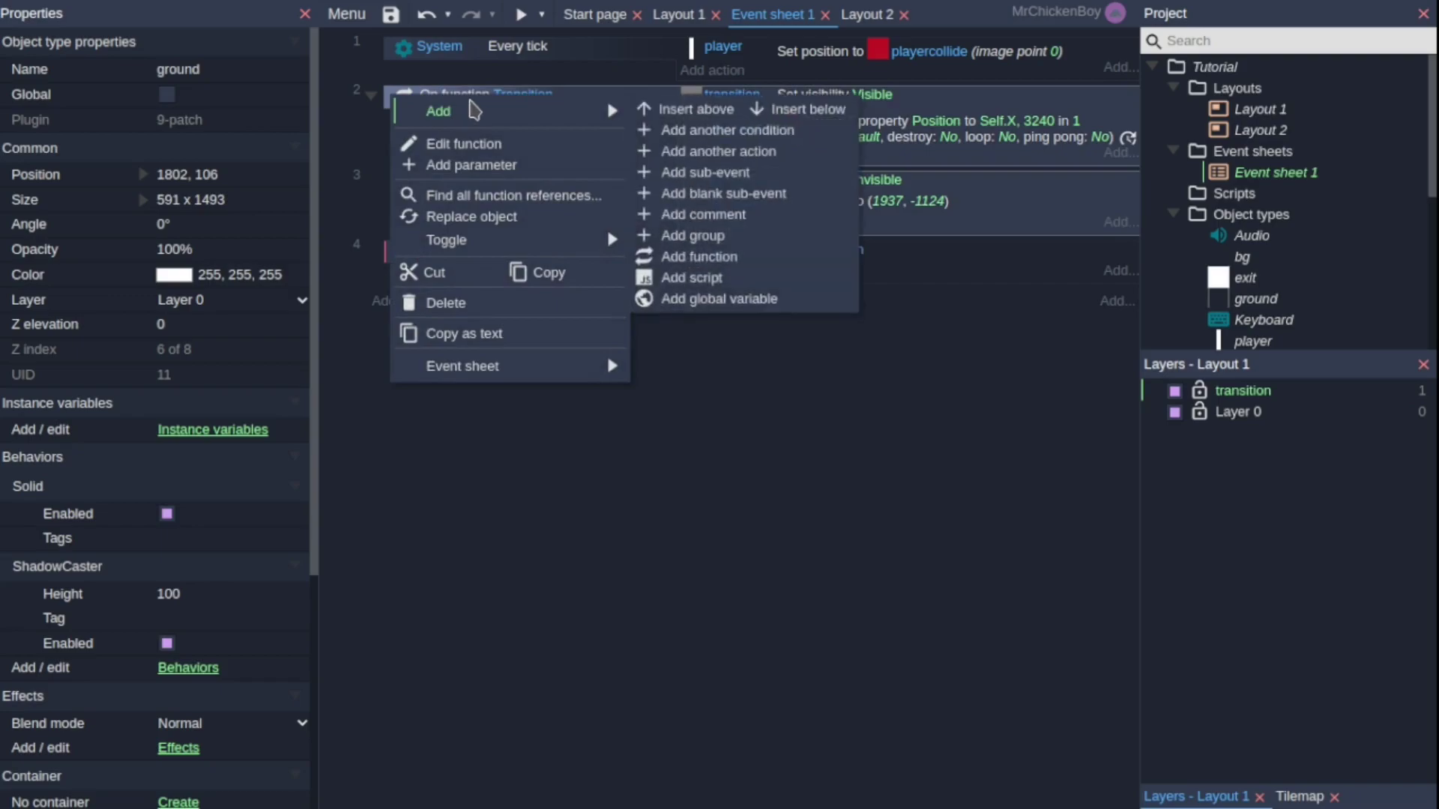
{"action": "left_click", "coordinate": [764, 196]}
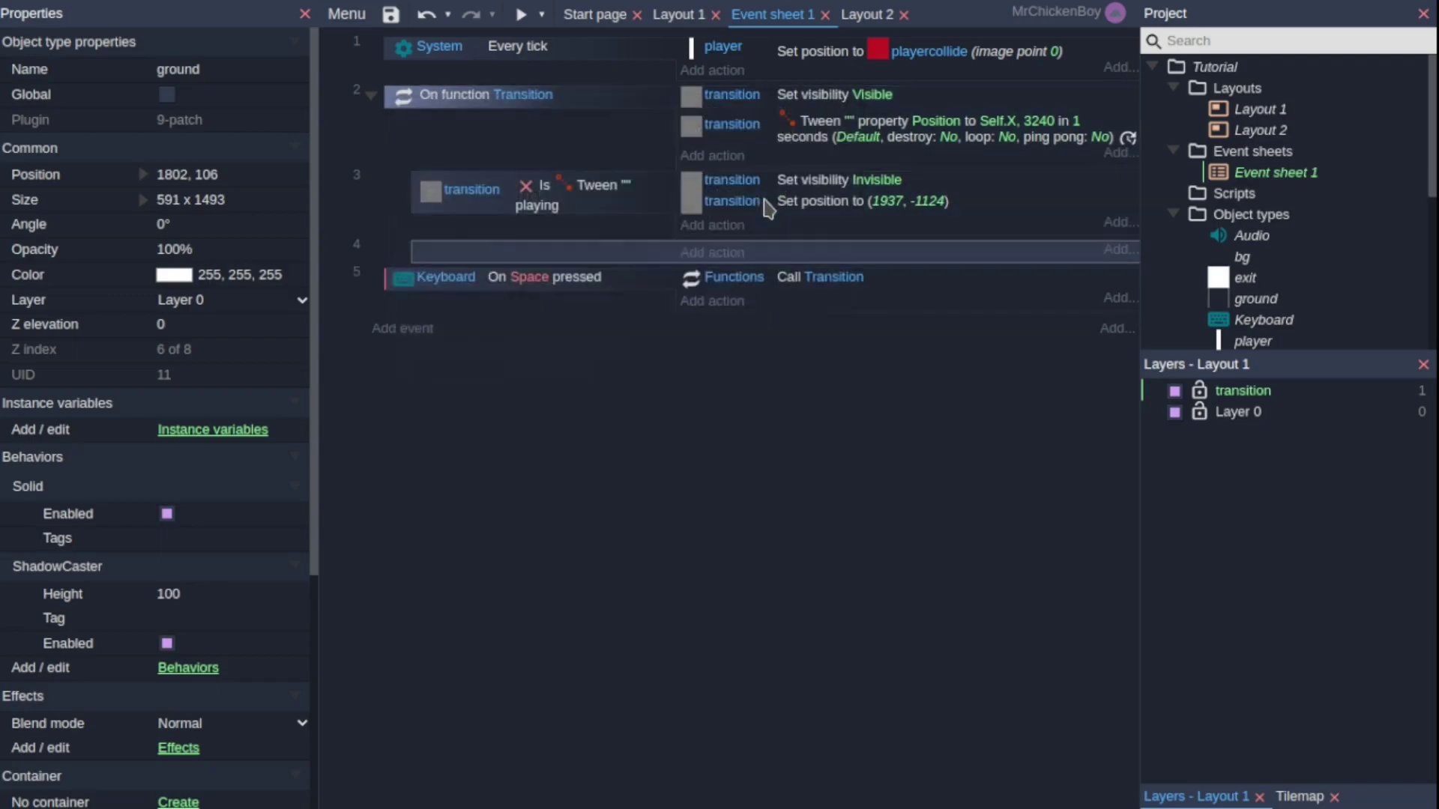
{"action": "double_click", "coordinate": [622, 258]}
{"action": "double_click", "coordinate": [883, 353]}
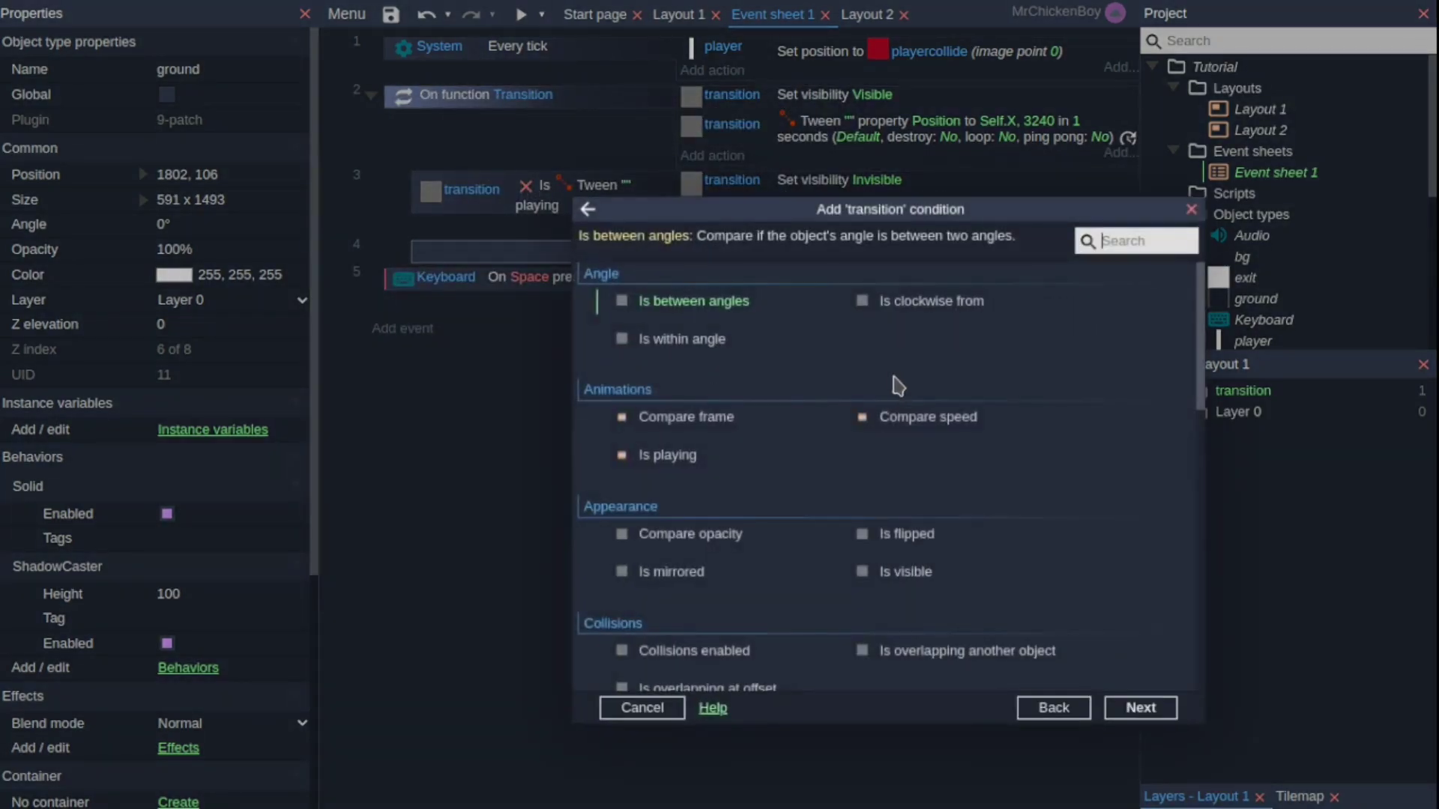
{"action": "scroll", "coordinate": [899, 391], "scroll_direction": "down", "scroll_amount": 10}
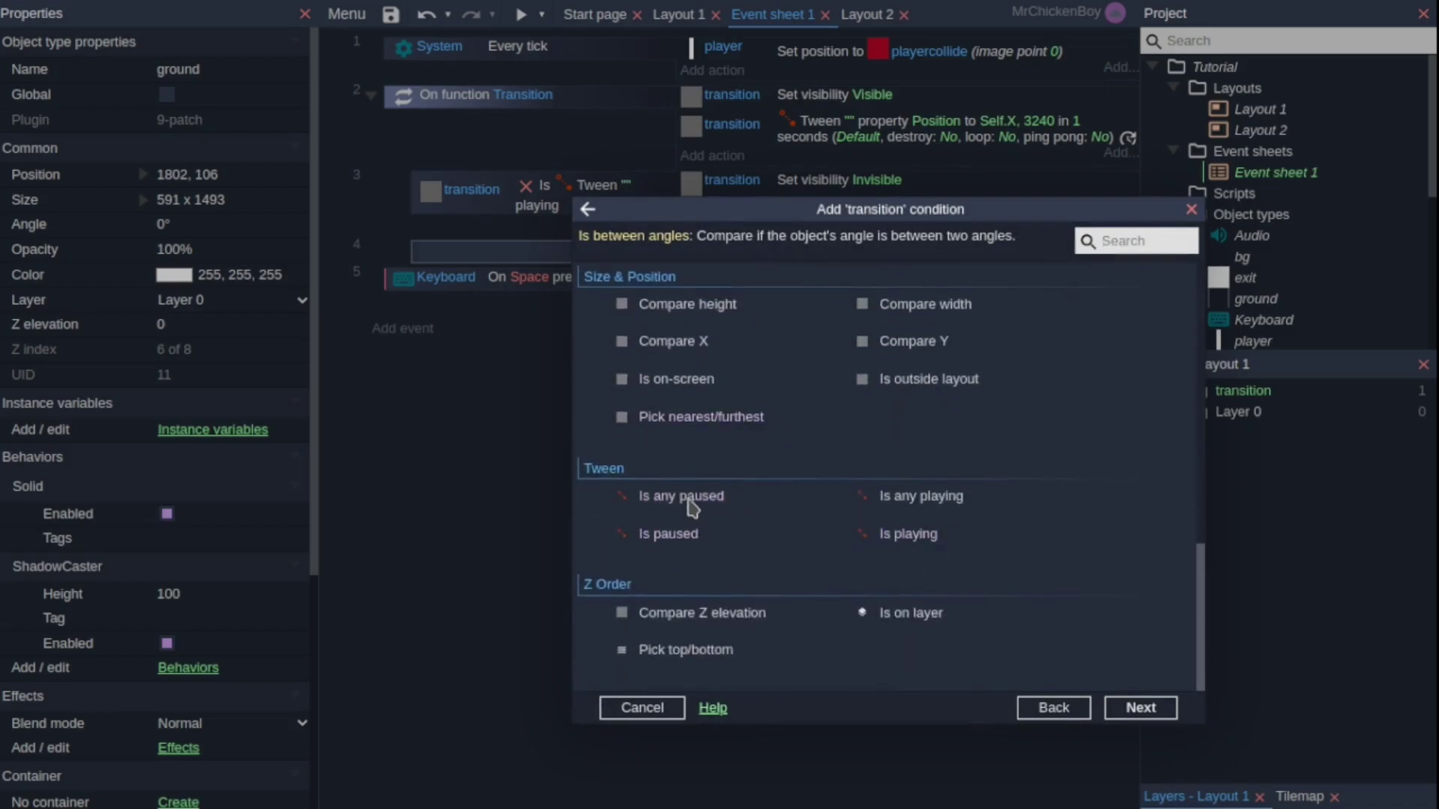
{"action": "left_click", "coordinate": [925, 552]}
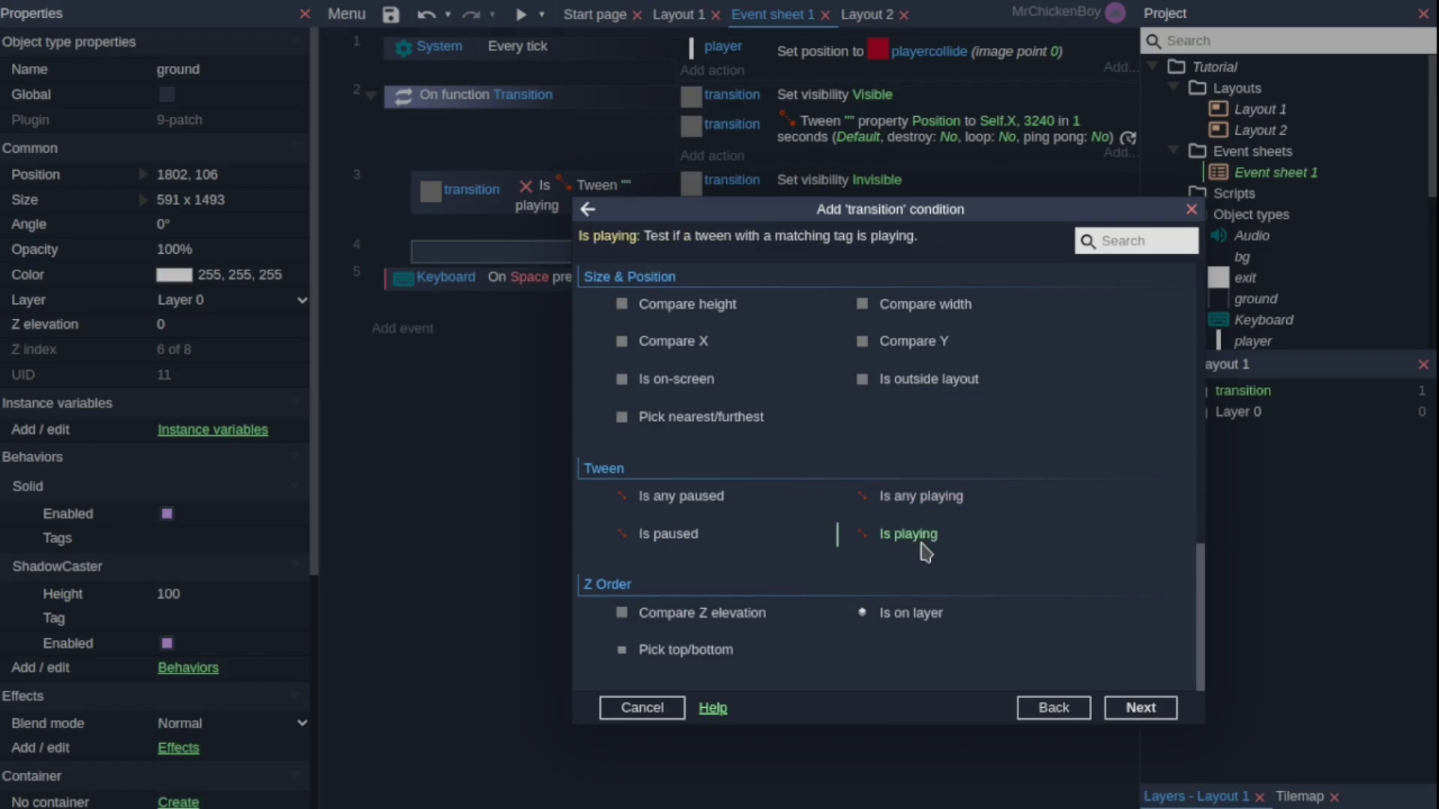
{"action": "double_click", "coordinate": [925, 552]}
{"action": "left_click", "coordinate": [796, 531]}
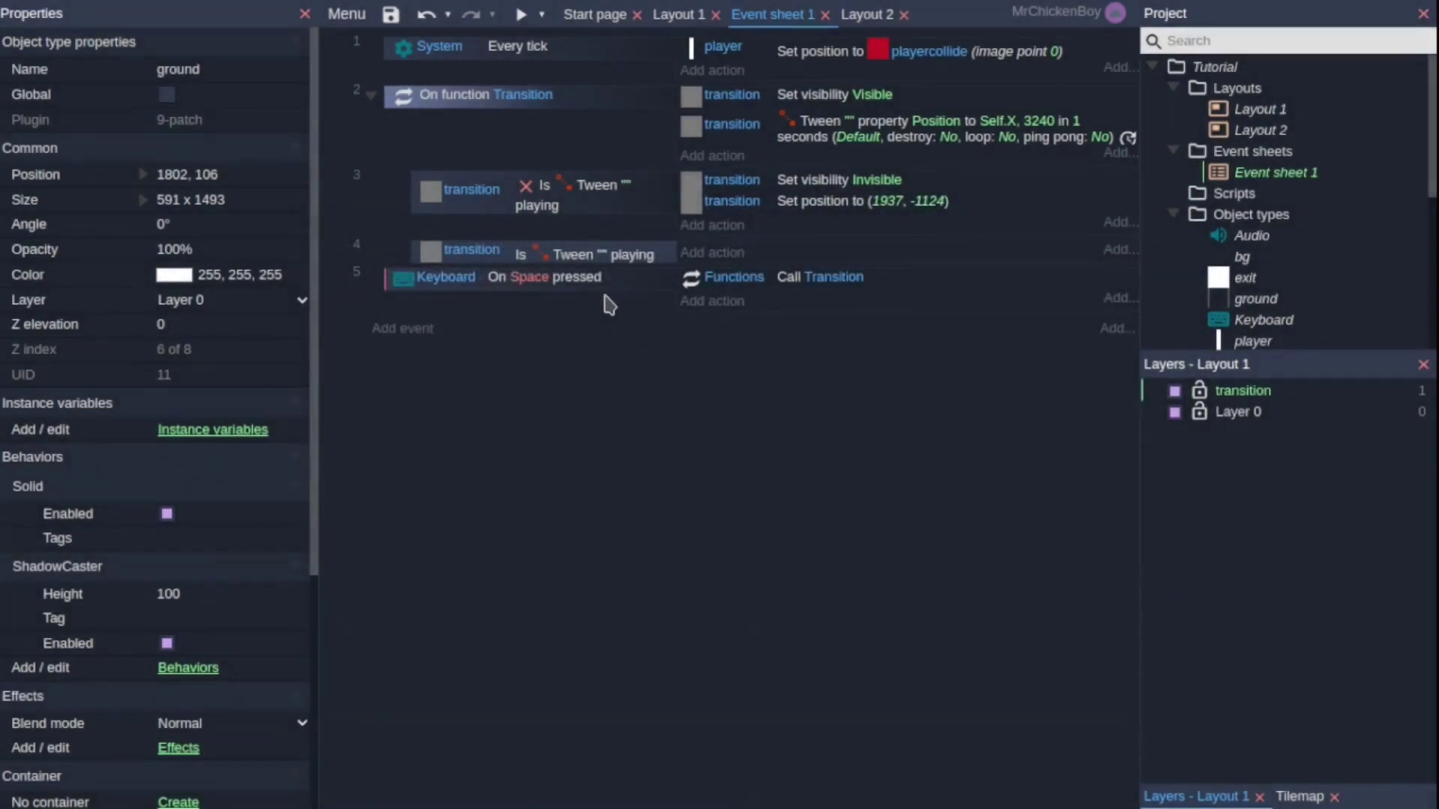
Give event 4 a System Wait action of 0.3 seconds.
{"action": "left_click", "coordinate": [718, 255]}
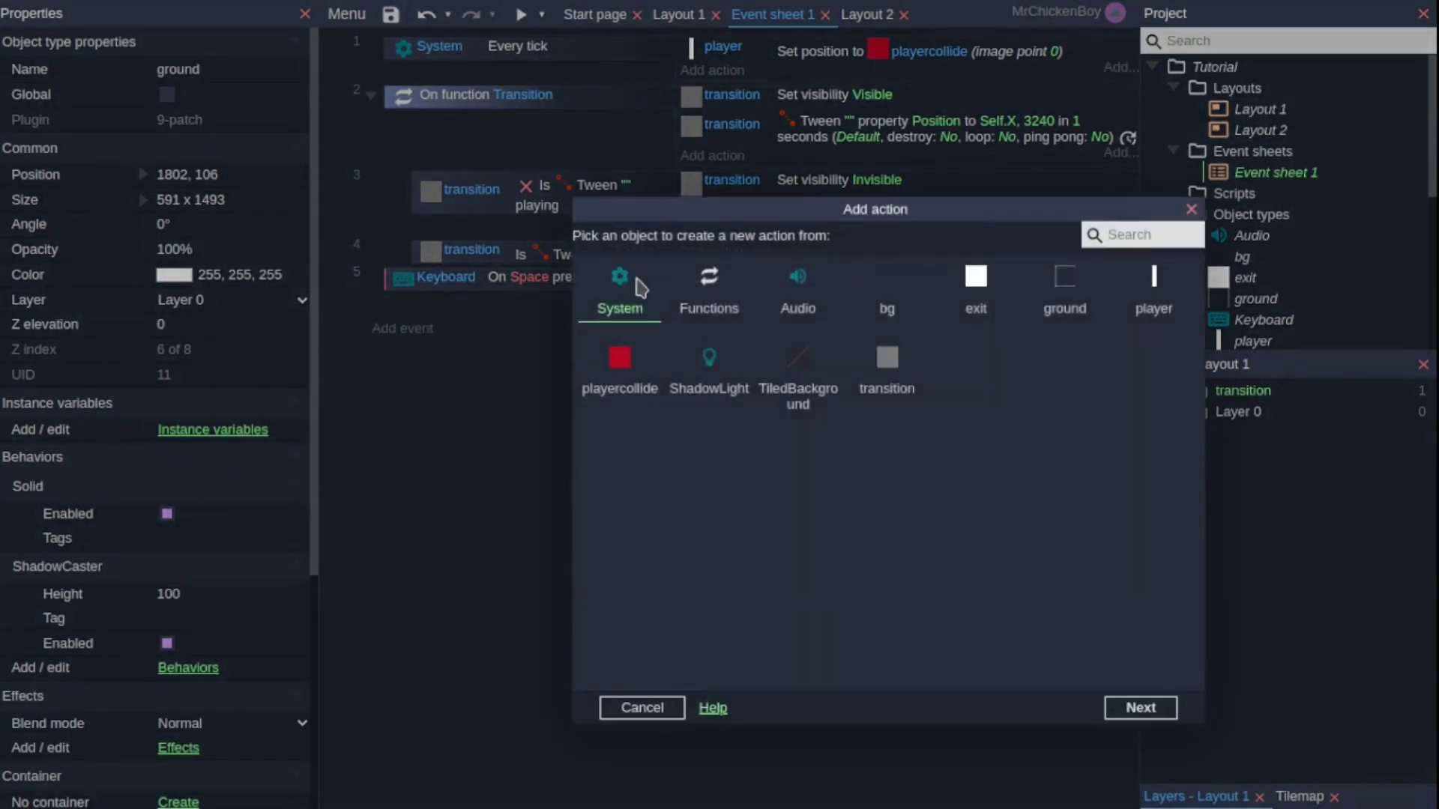
{"action": "double_click", "coordinate": [660, 292]}
{"action": "type", "text": "wait"}
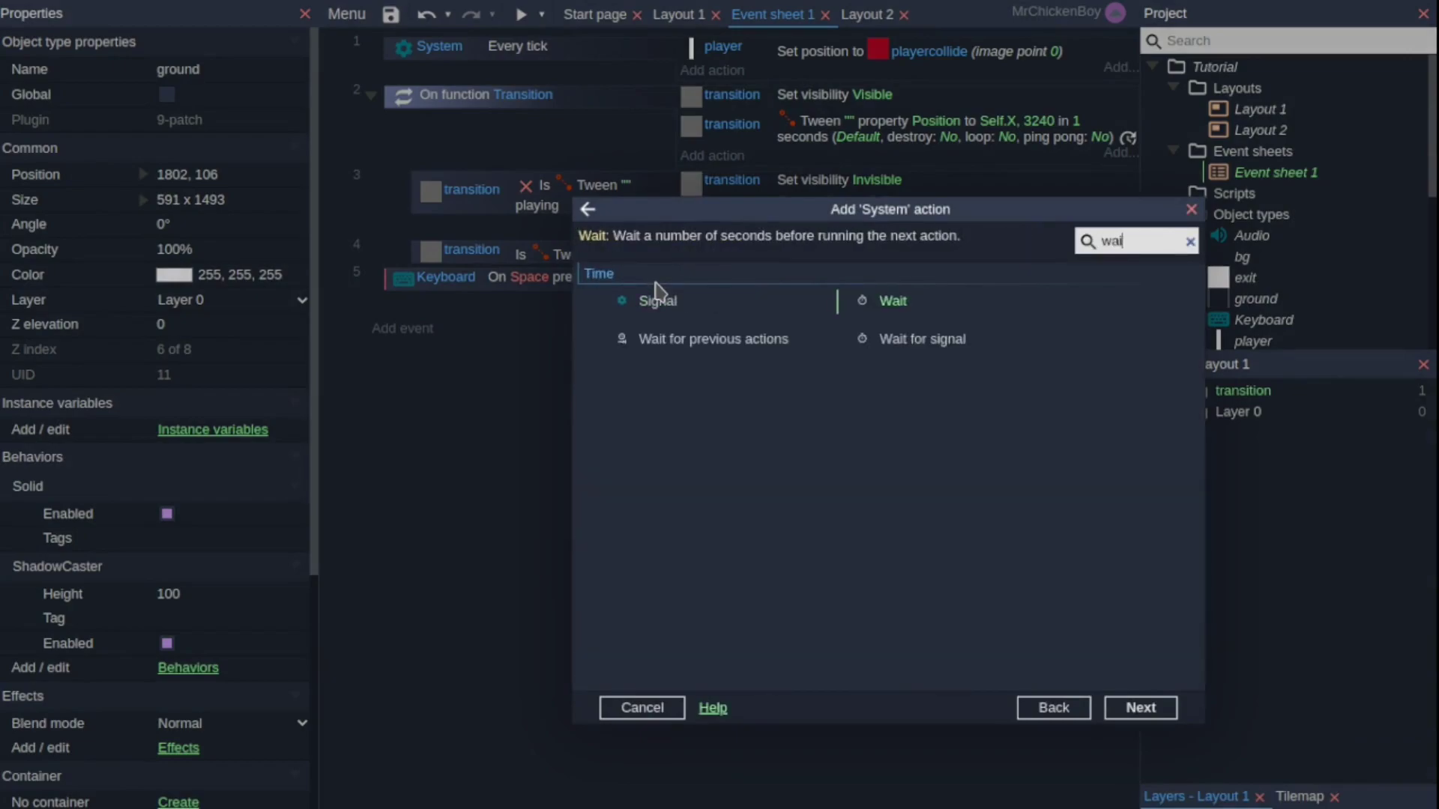
{"action": "key", "text": "Return"}
{"action": "key", "text": "Return"}
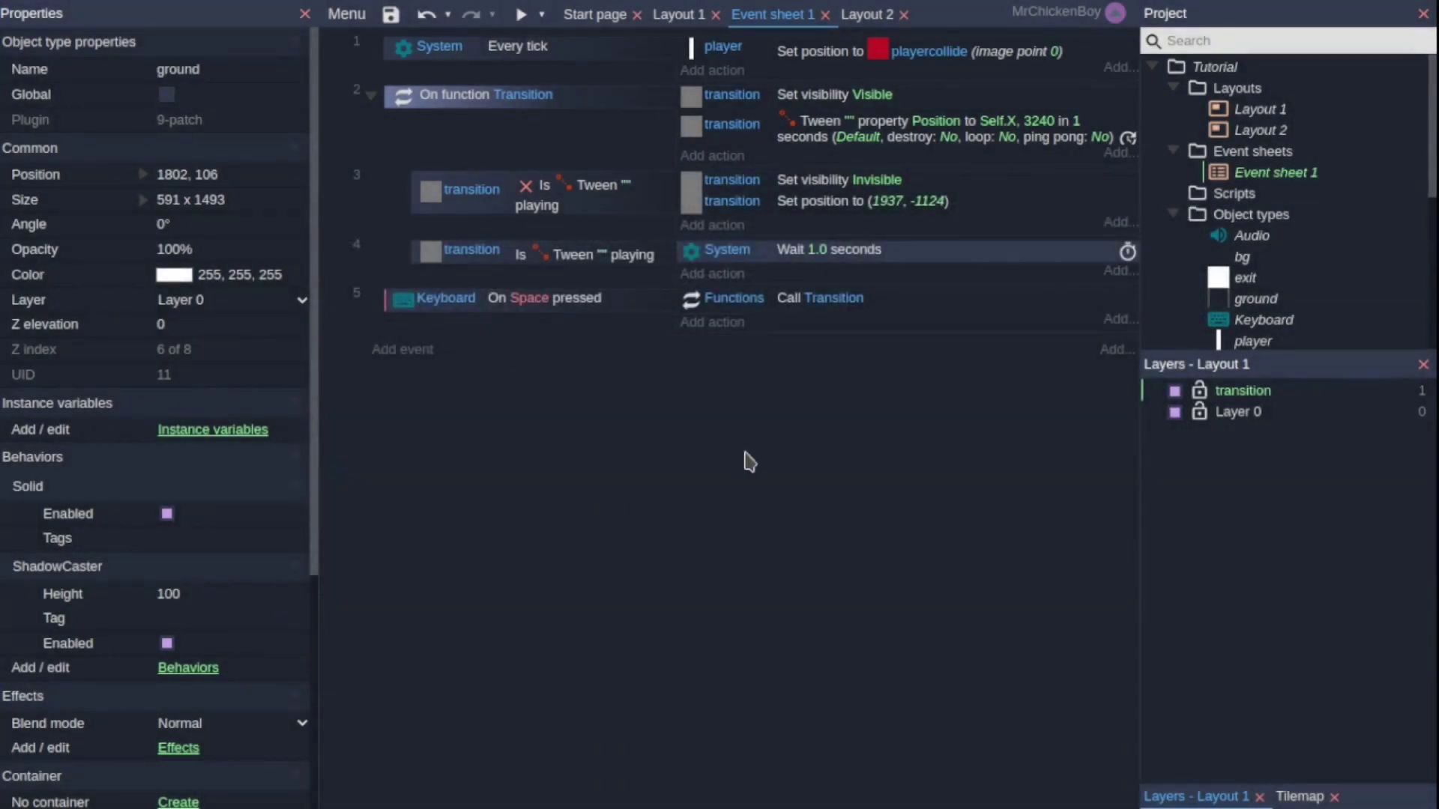
{"action": "double_click", "coordinate": [892, 129]}
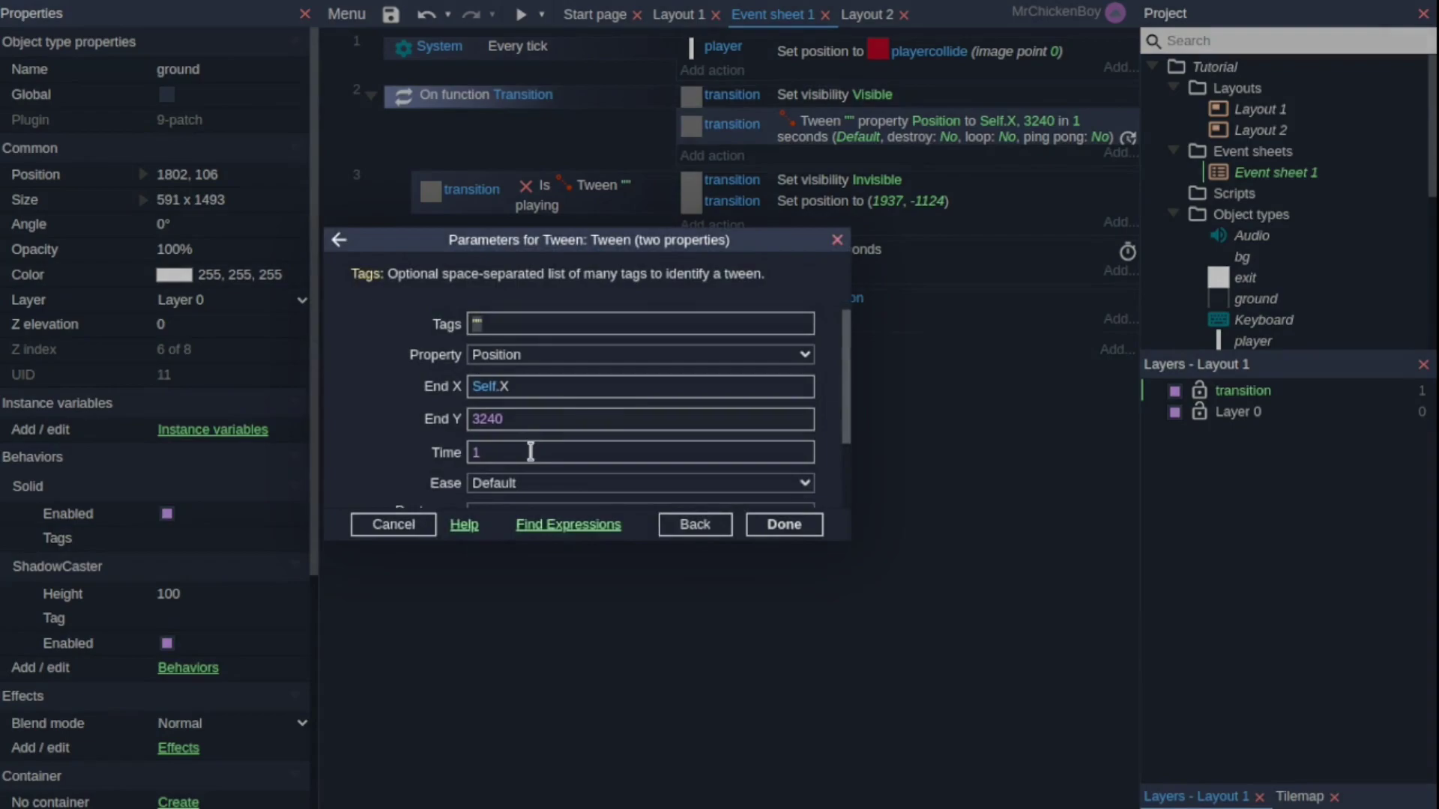
{"action": "key", "text": "Escape"}
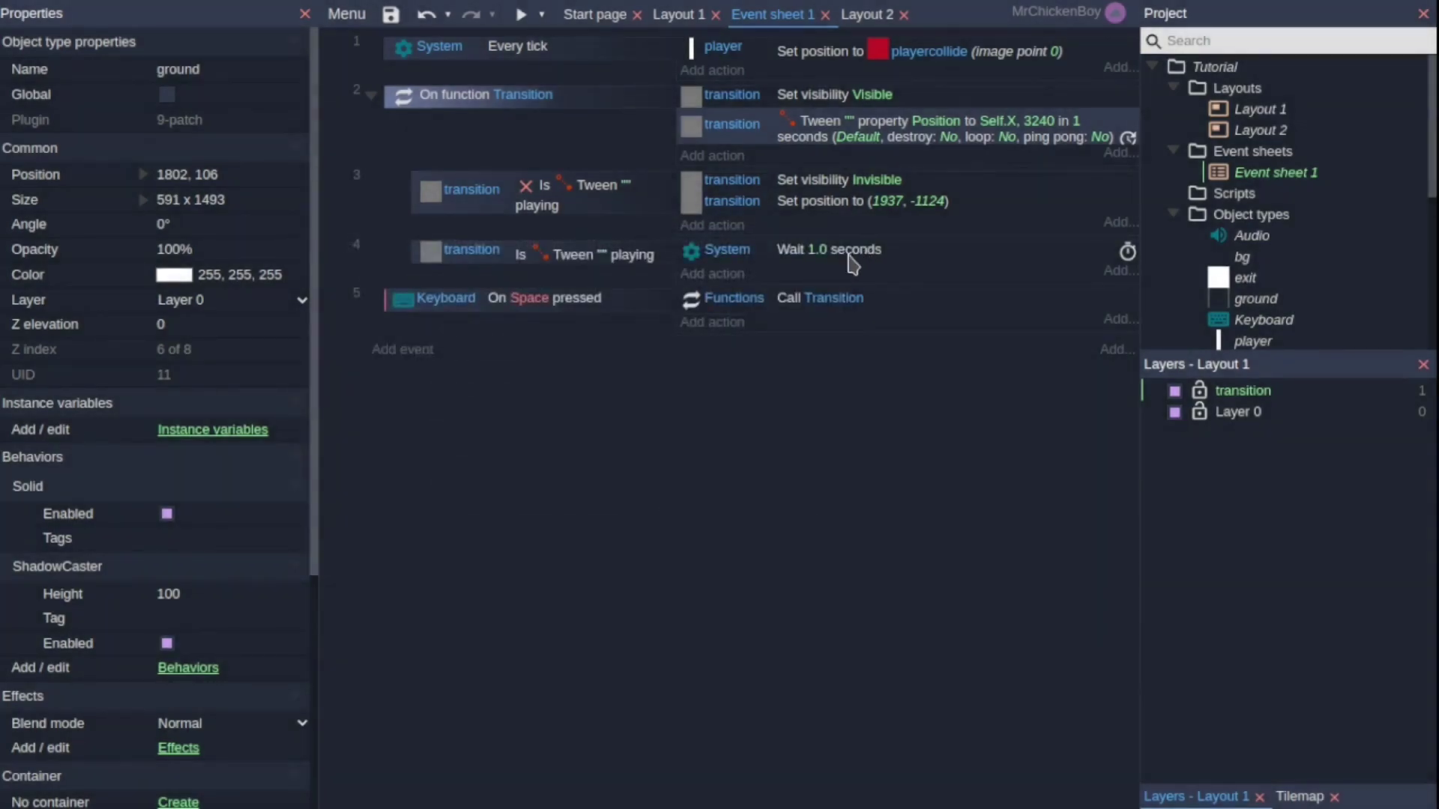
{"action": "double_click", "coordinate": [862, 250]}
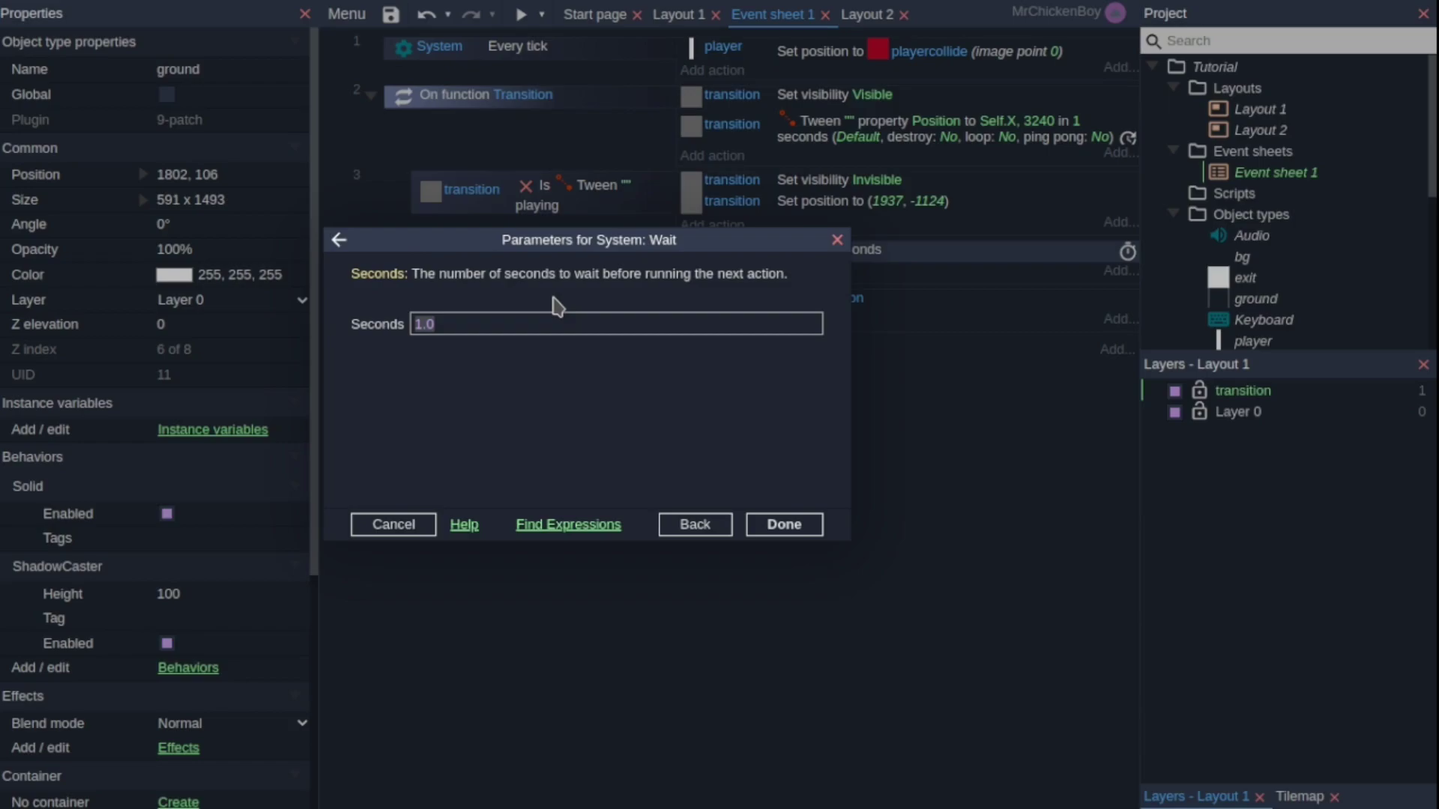
{"action": "type", "text": "0.3"}
{"action": "key", "text": "Return"}
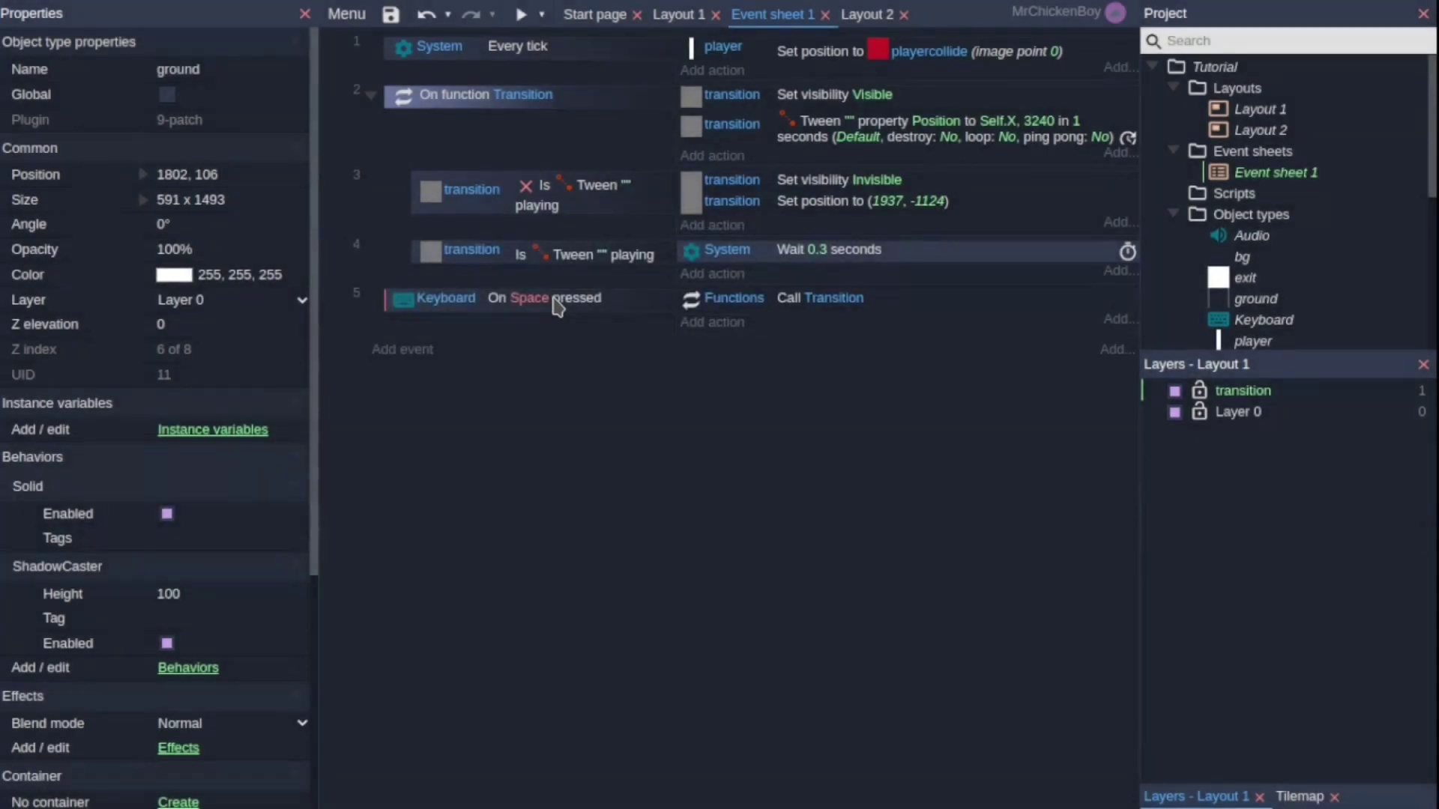
Add a System Go to next layout action to event 4 after the wait.
{"action": "left_click", "coordinate": [730, 275]}
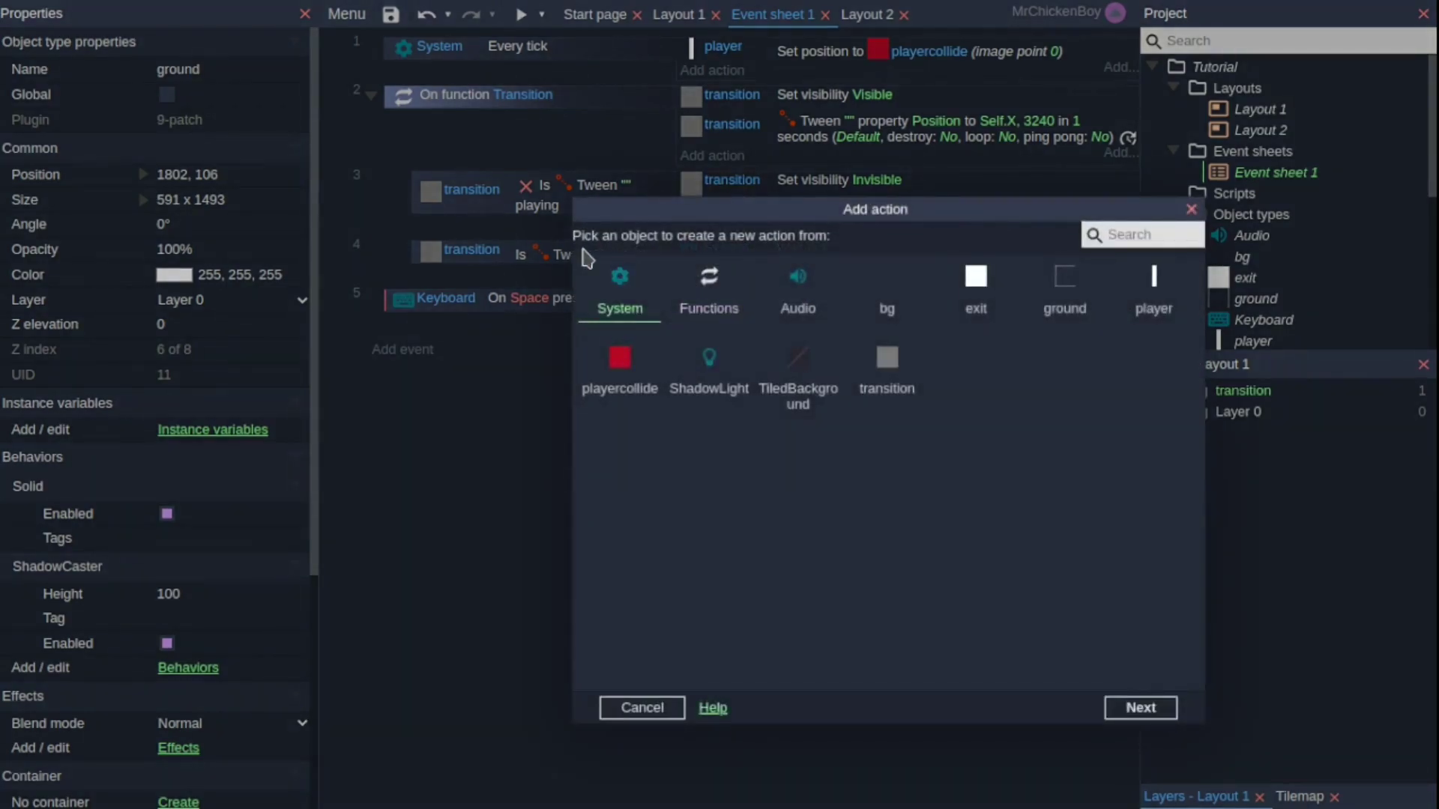
{"action": "key", "text": "Return"}
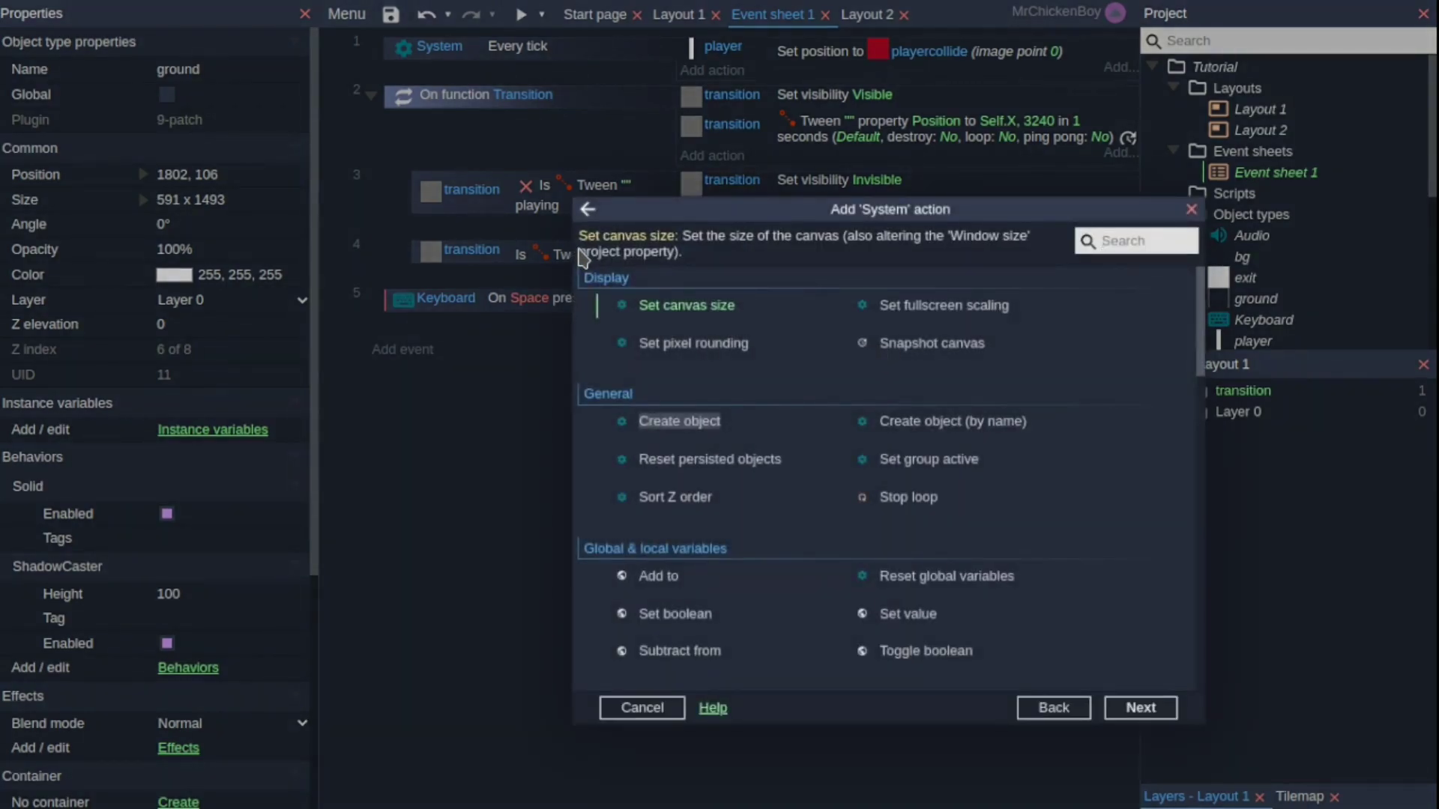
{"action": "type", "text": "next"}
{"action": "key", "text": "Return"}
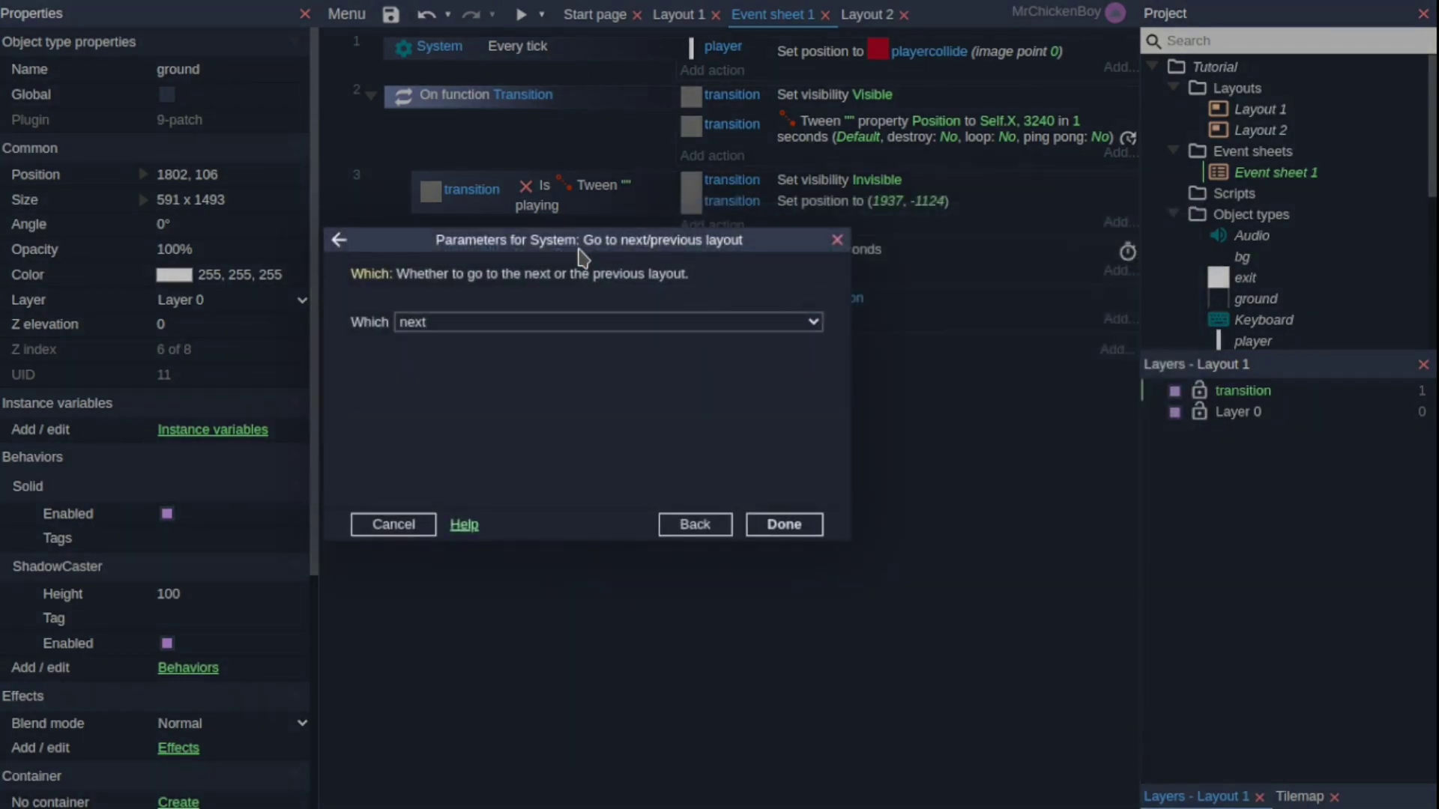
{"action": "key", "text": "Return"}
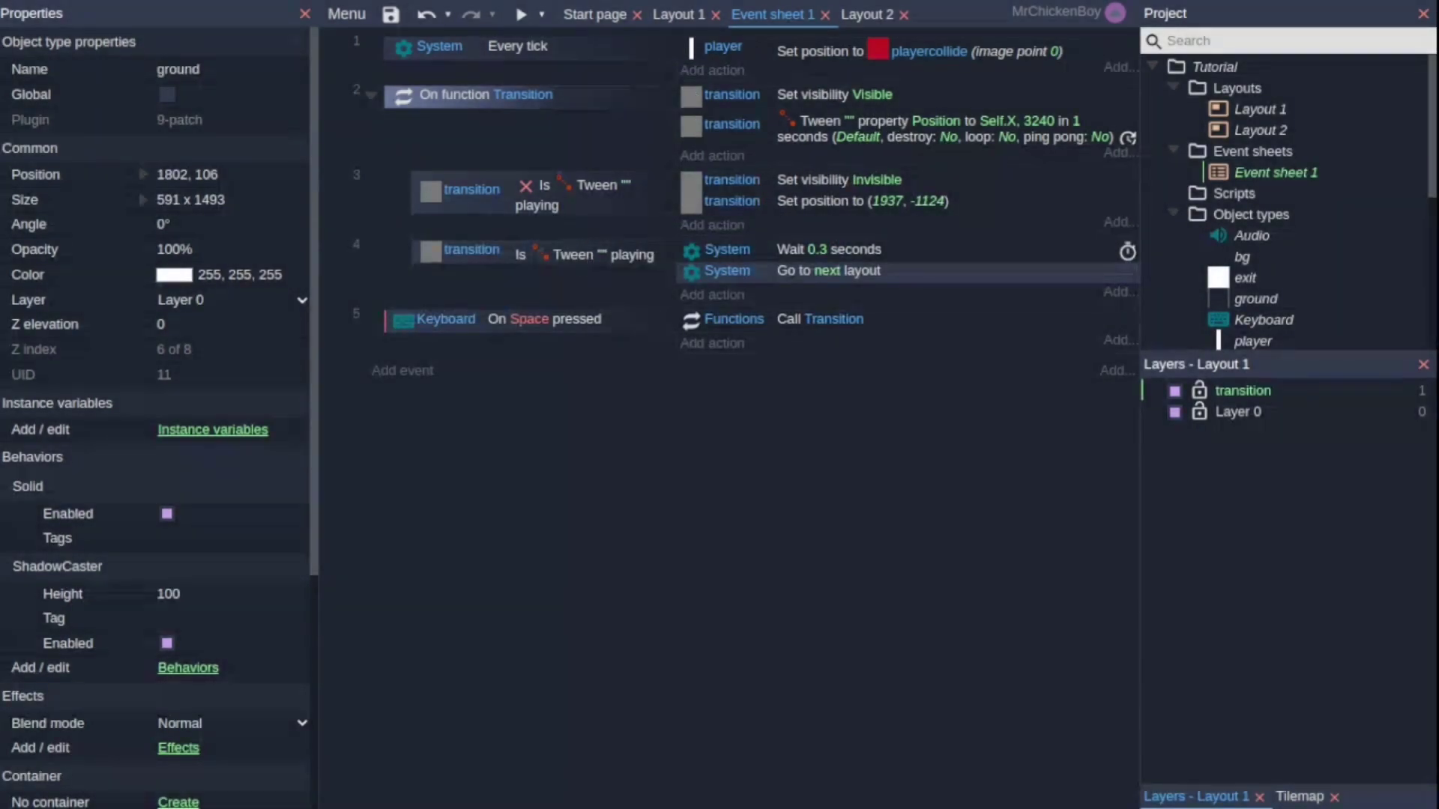
Preview the game, close the preview, and reopen Layout 1 zoomed out.
{"action": "left_click", "coordinate": [525, 17]}
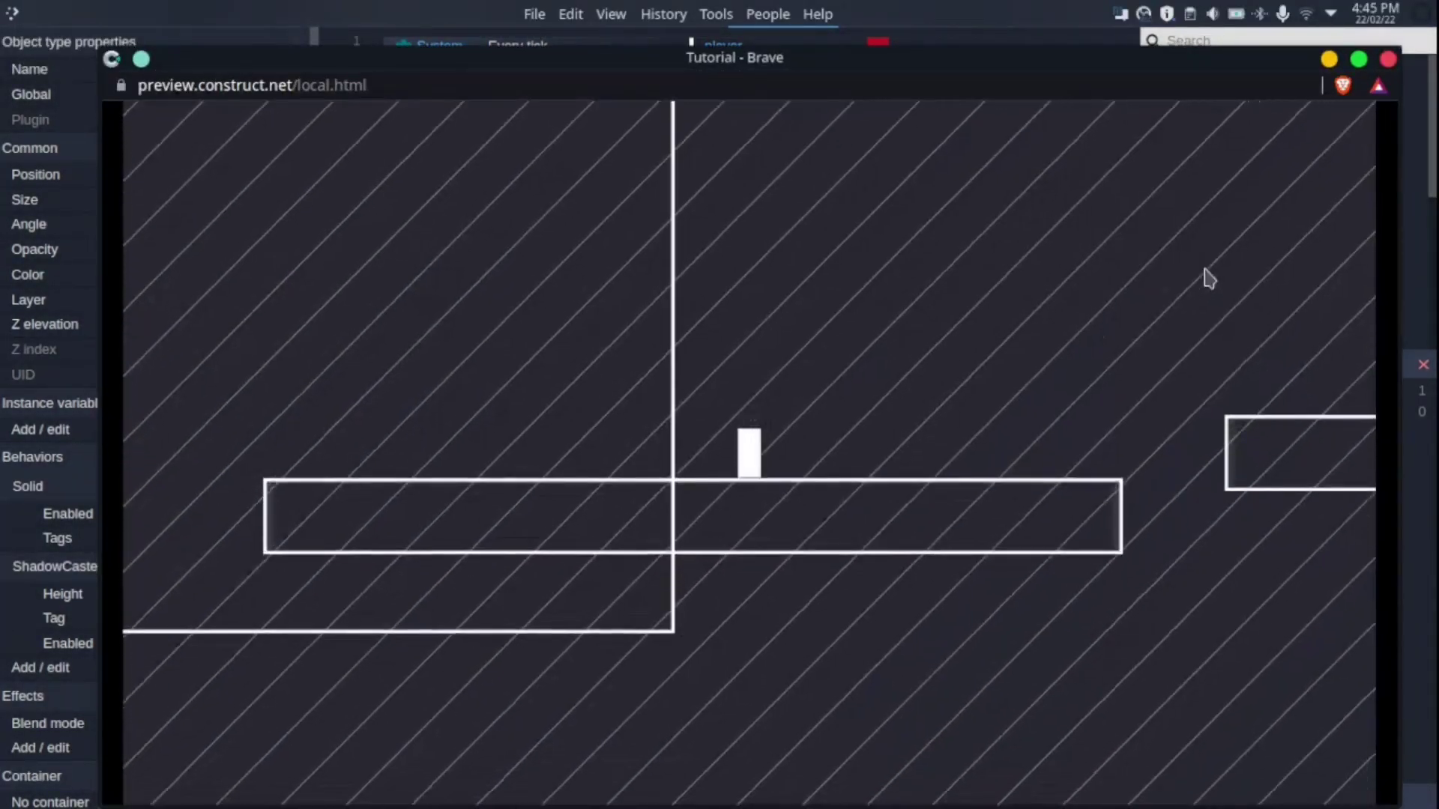
{"action": "key", "text": "alt+Tab"}
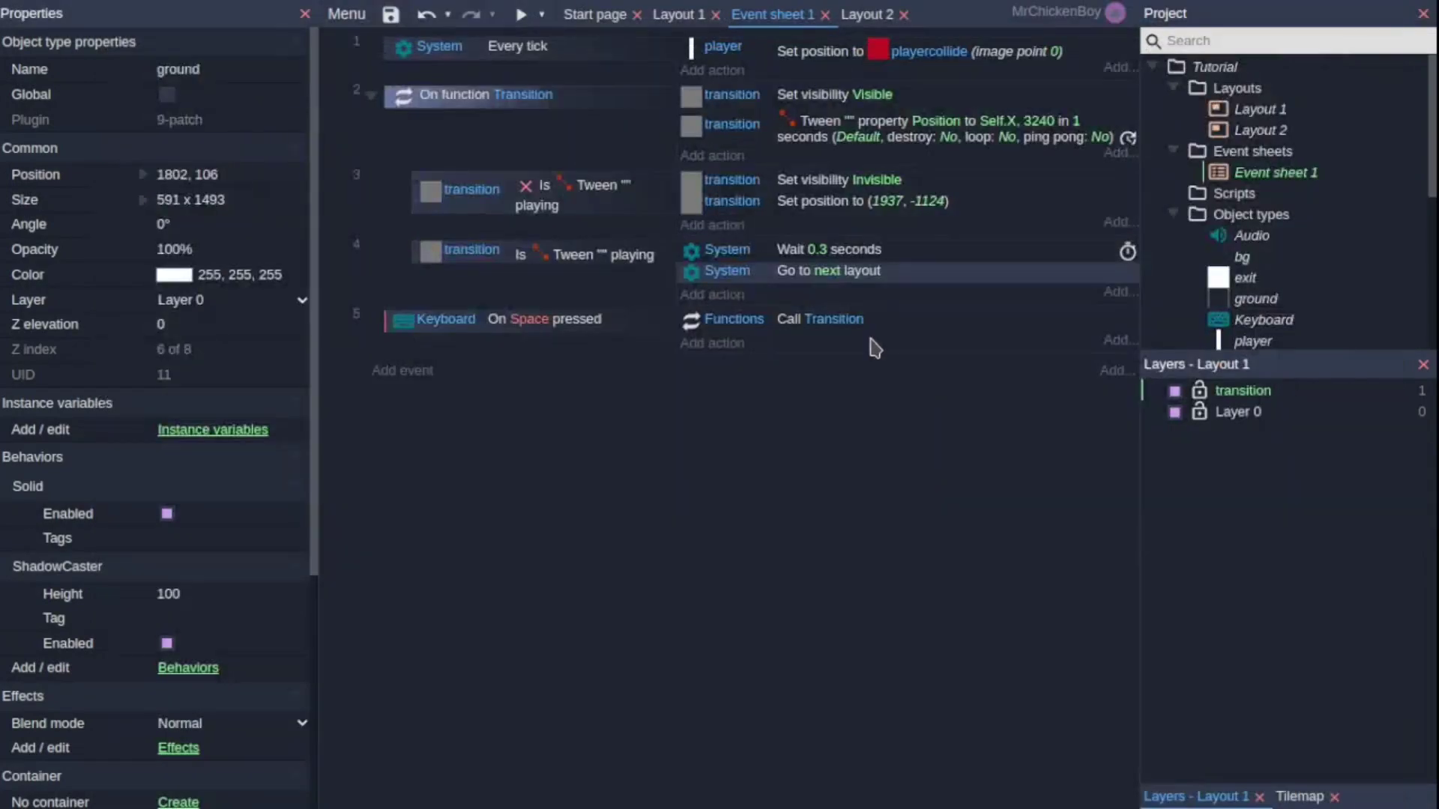
{"action": "double_click", "coordinate": [1244, 112]}
{"action": "scroll", "coordinate": [848, 227], "scroll_direction": "down", "scroll_amount": 3}
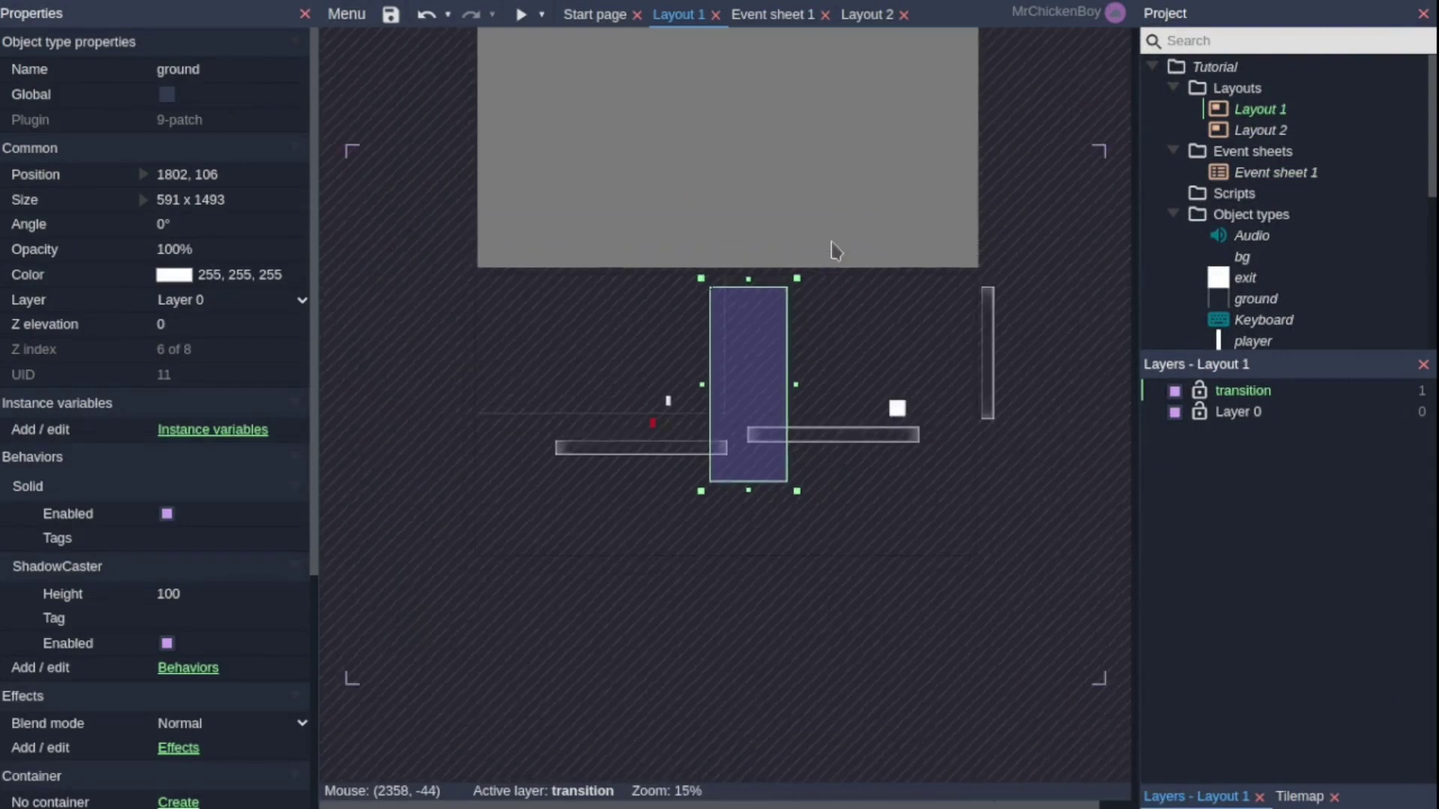
Set the transition sprite to Global, then preview the game again and close it.
{"action": "left_click", "coordinate": [843, 187]}
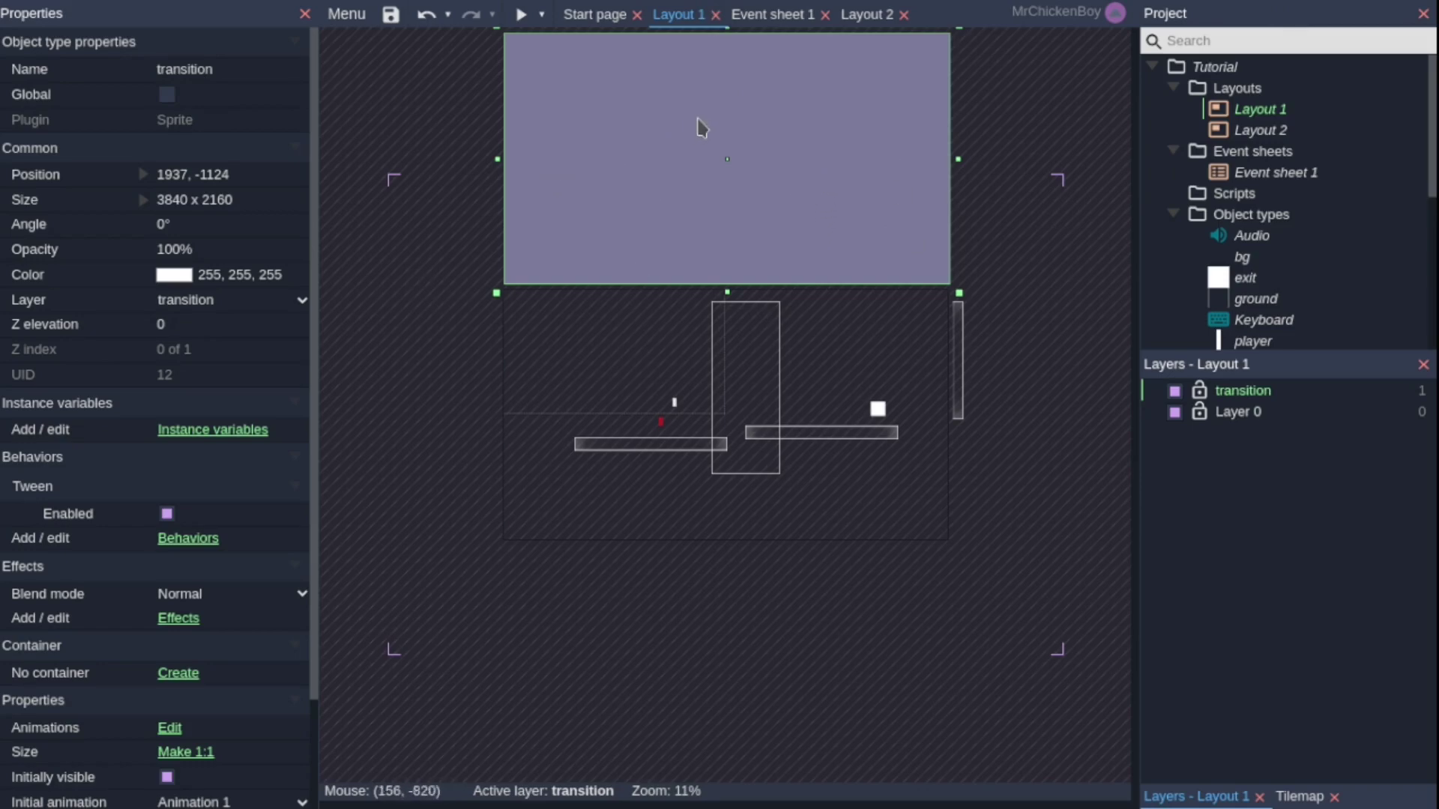
{"action": "left_click", "coordinate": [166, 94]}
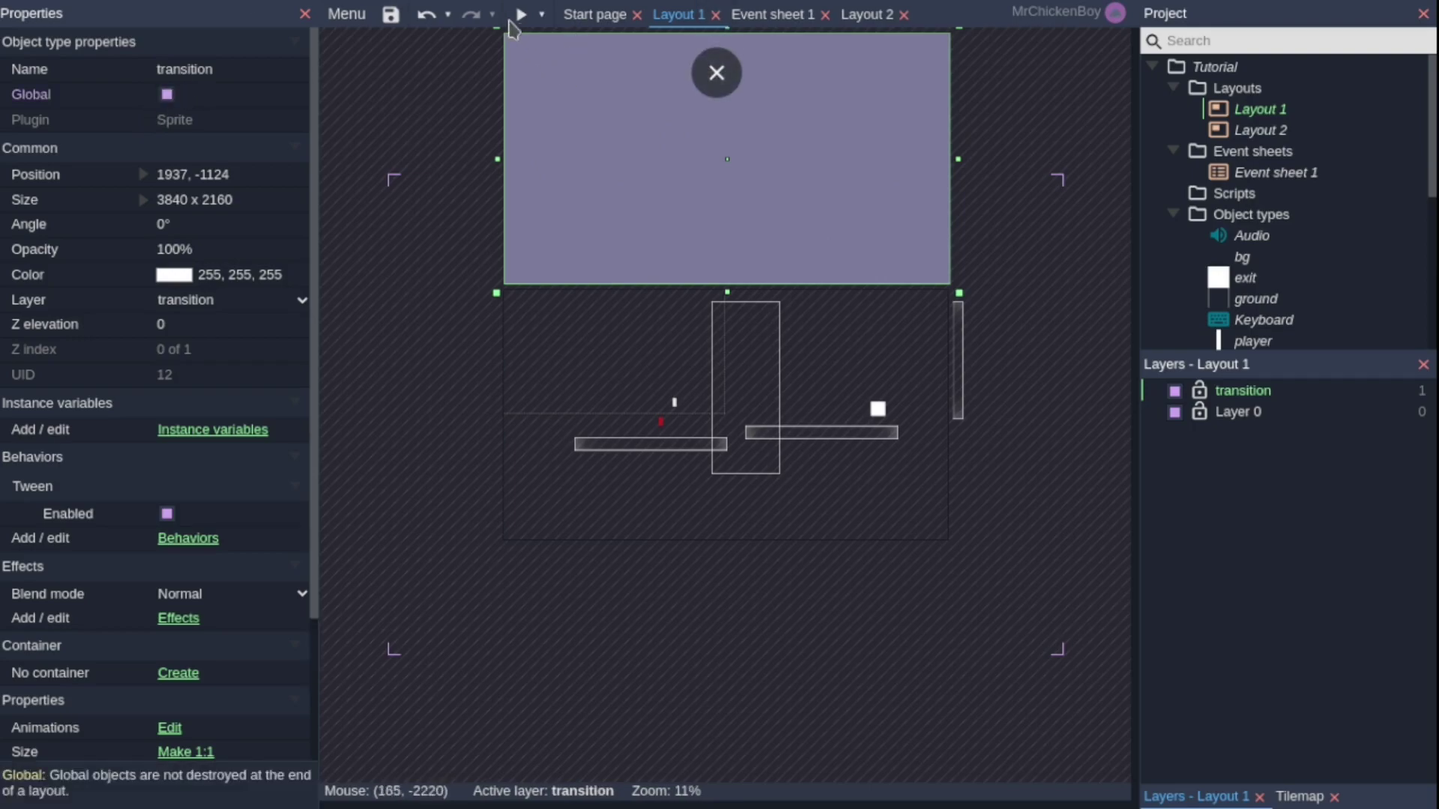
{"action": "left_click", "coordinate": [520, 15]}
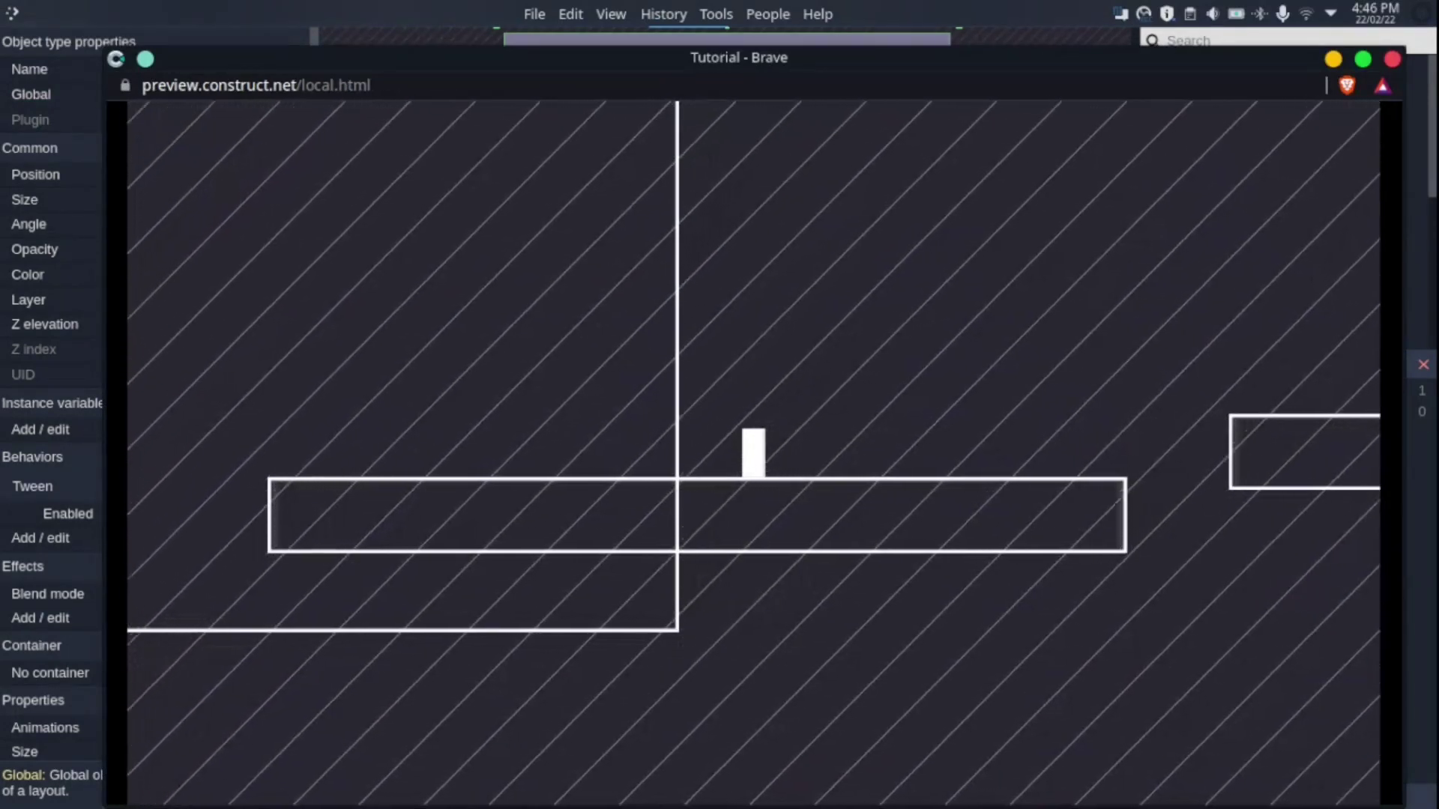
{"action": "key", "text": "ctrl+w"}
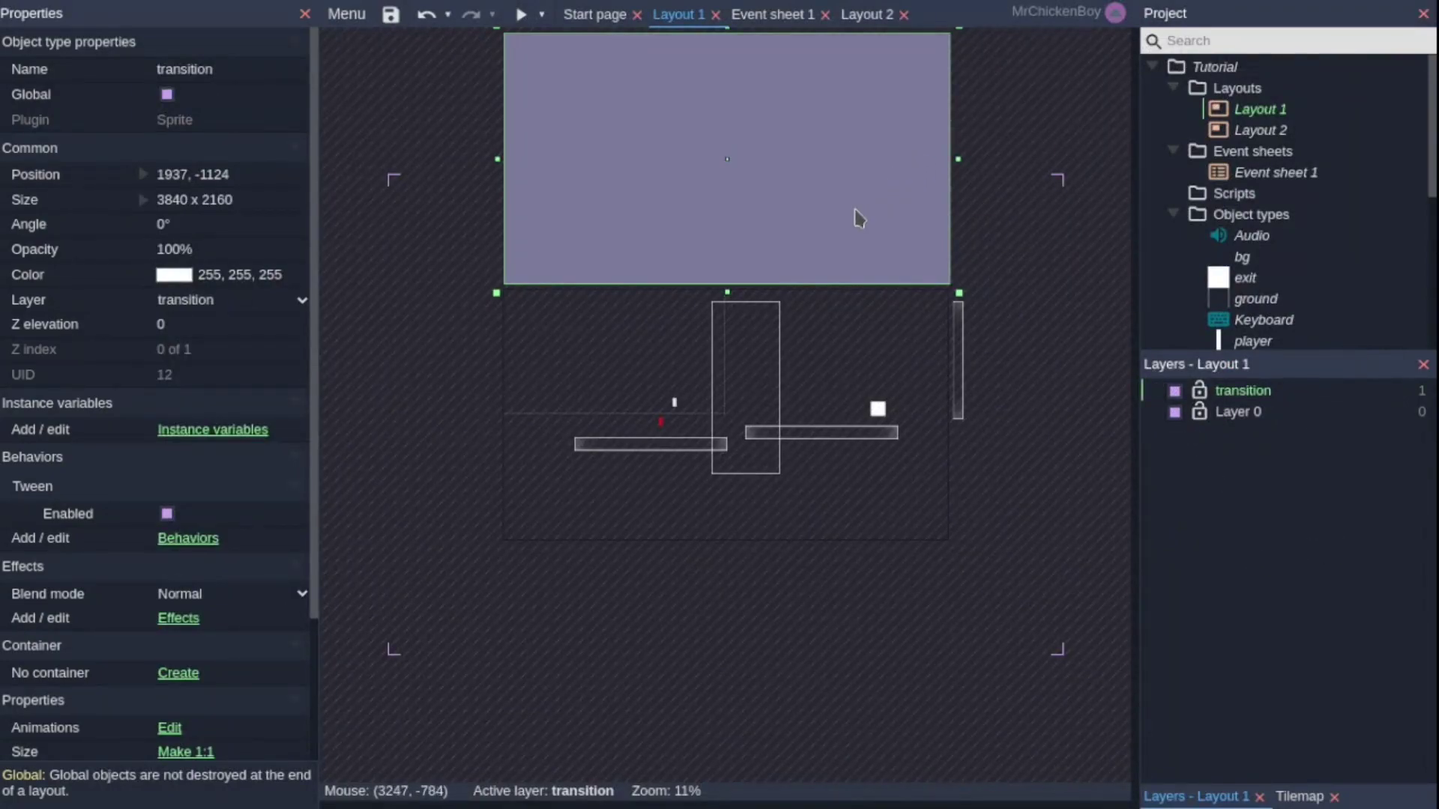
Move the transition sprite down into the level and shrink it to a small box.
{"action": "left_click_drag", "start_coordinate": [818, 177], "coordinate": [824, 301]}
{"action": "left_click_drag", "start_coordinate": [496, 154], "coordinate": [921, 384]}
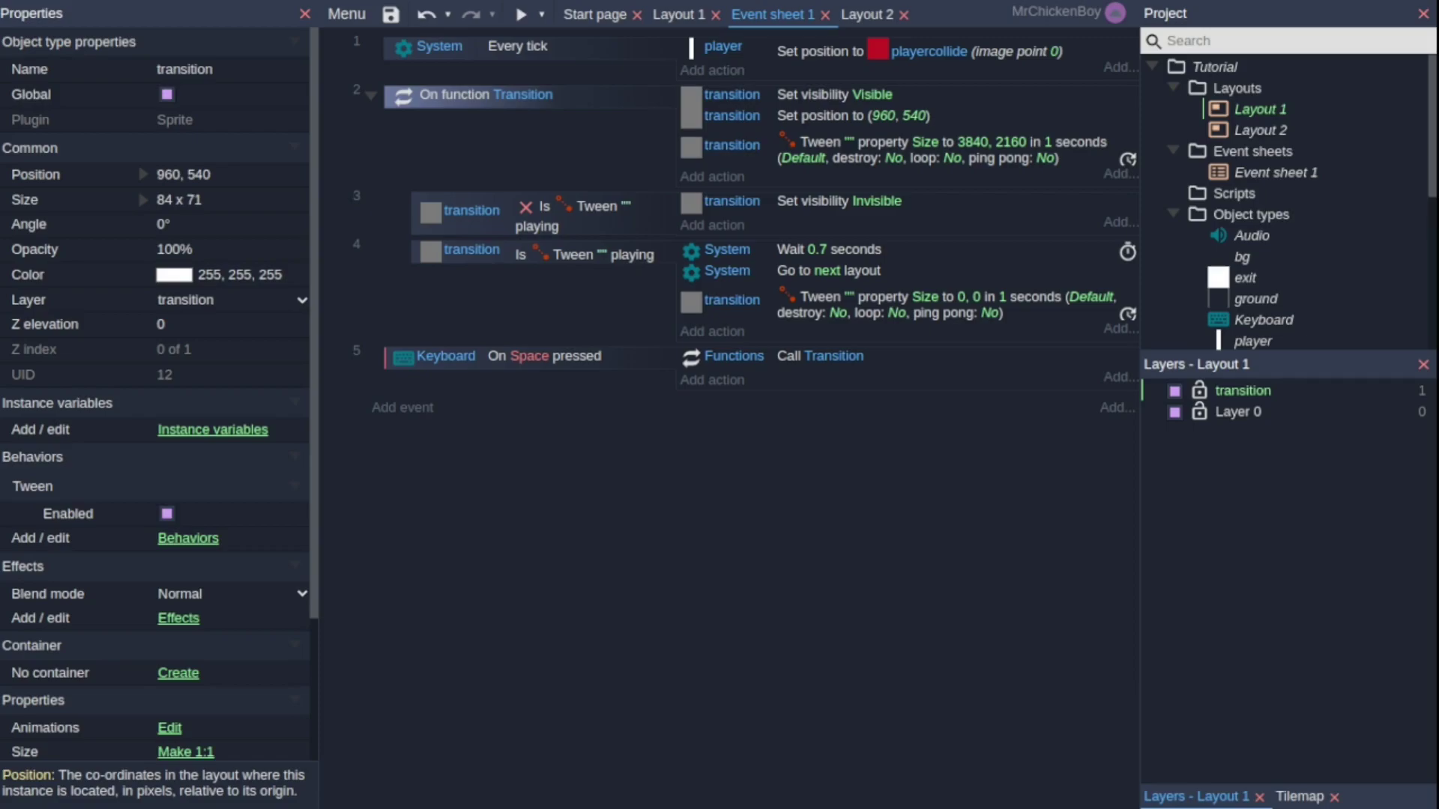
Align the resized transition sprite to the layout centre horizontally and vertically, at 1920, 1080.
{"action": "key", "text": "ctrl+Tab"}
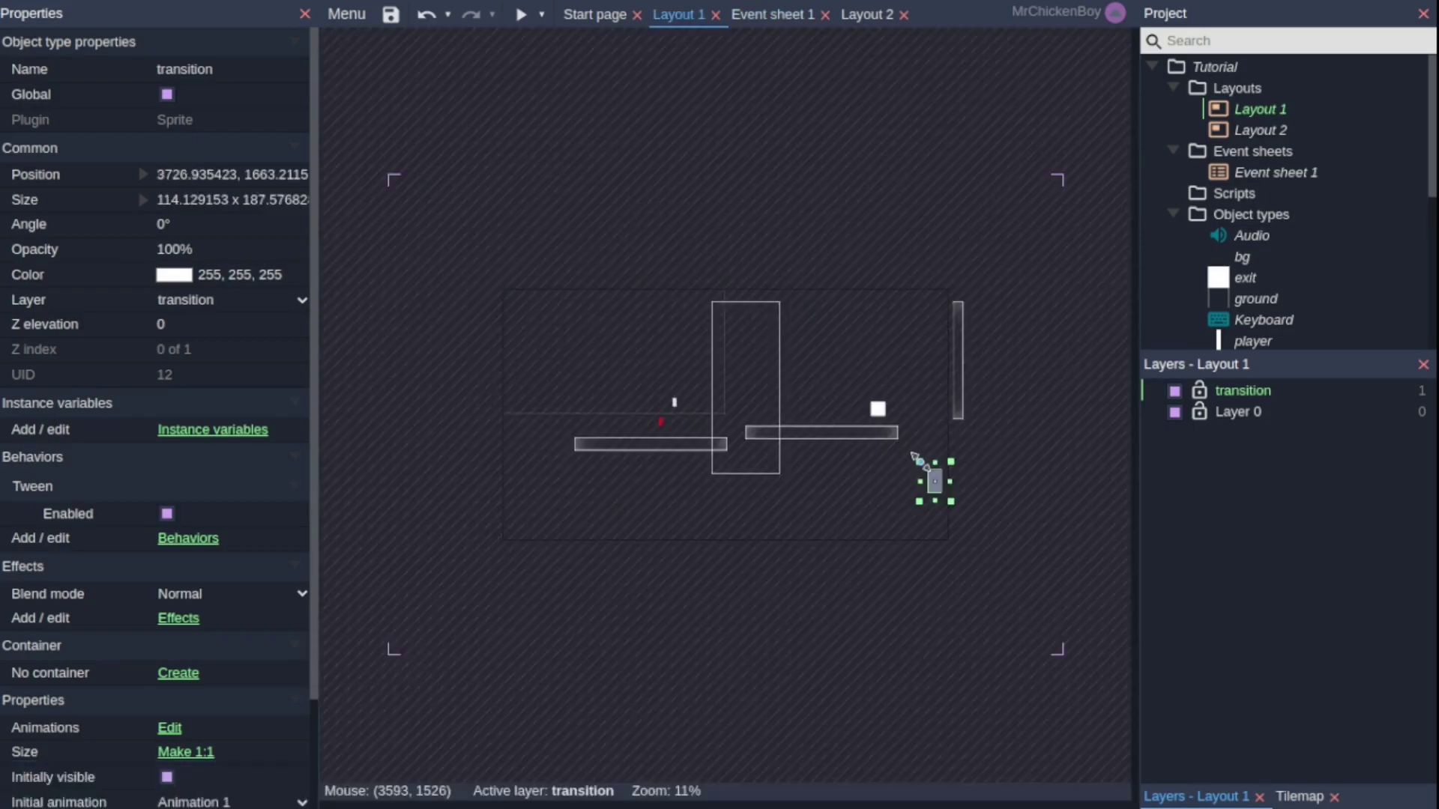
{"action": "left_click_drag", "start_coordinate": [912, 462], "coordinate": [725, 238]}
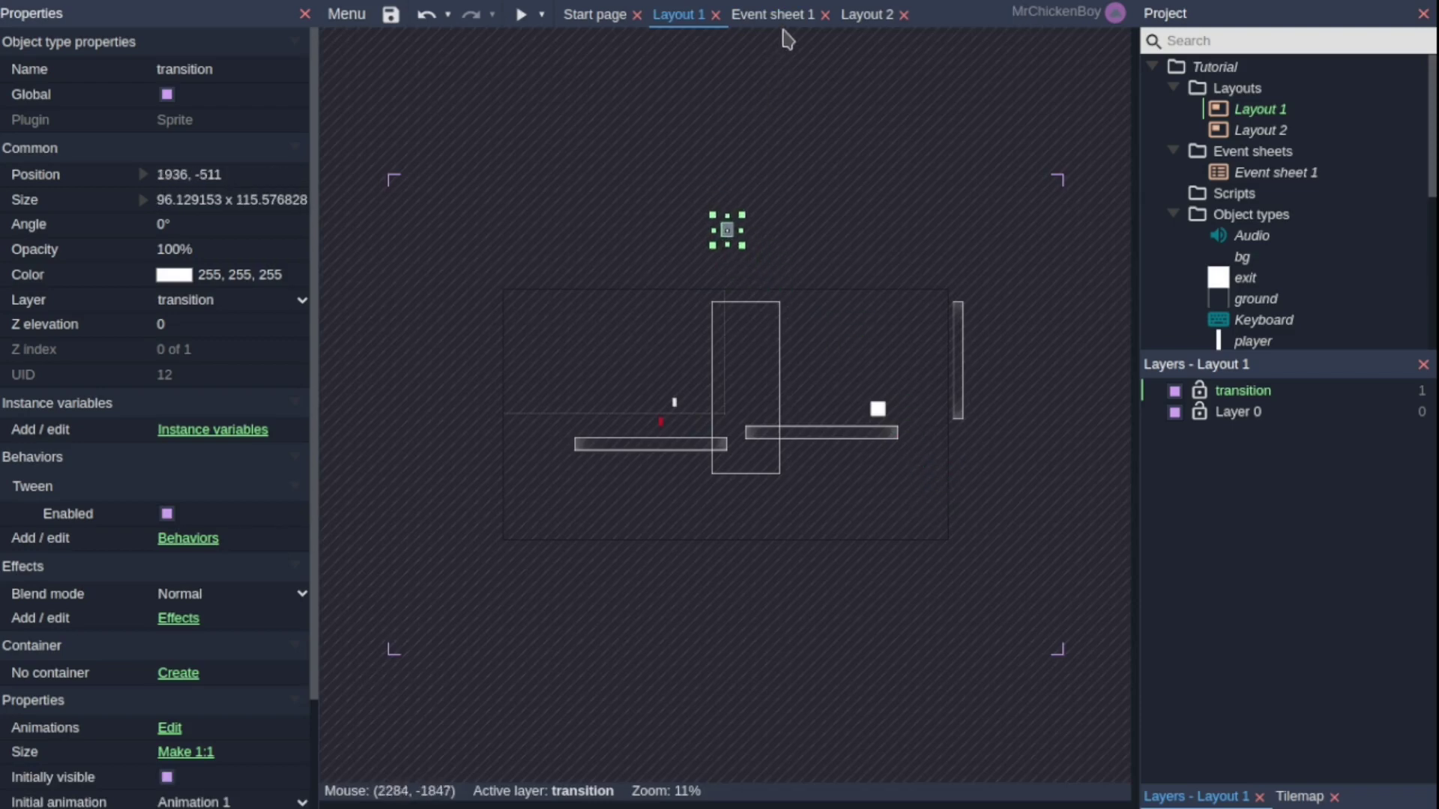
{"action": "right_click", "coordinate": [728, 237]}
{"action": "mouse_move", "coordinate": [795, 330]}
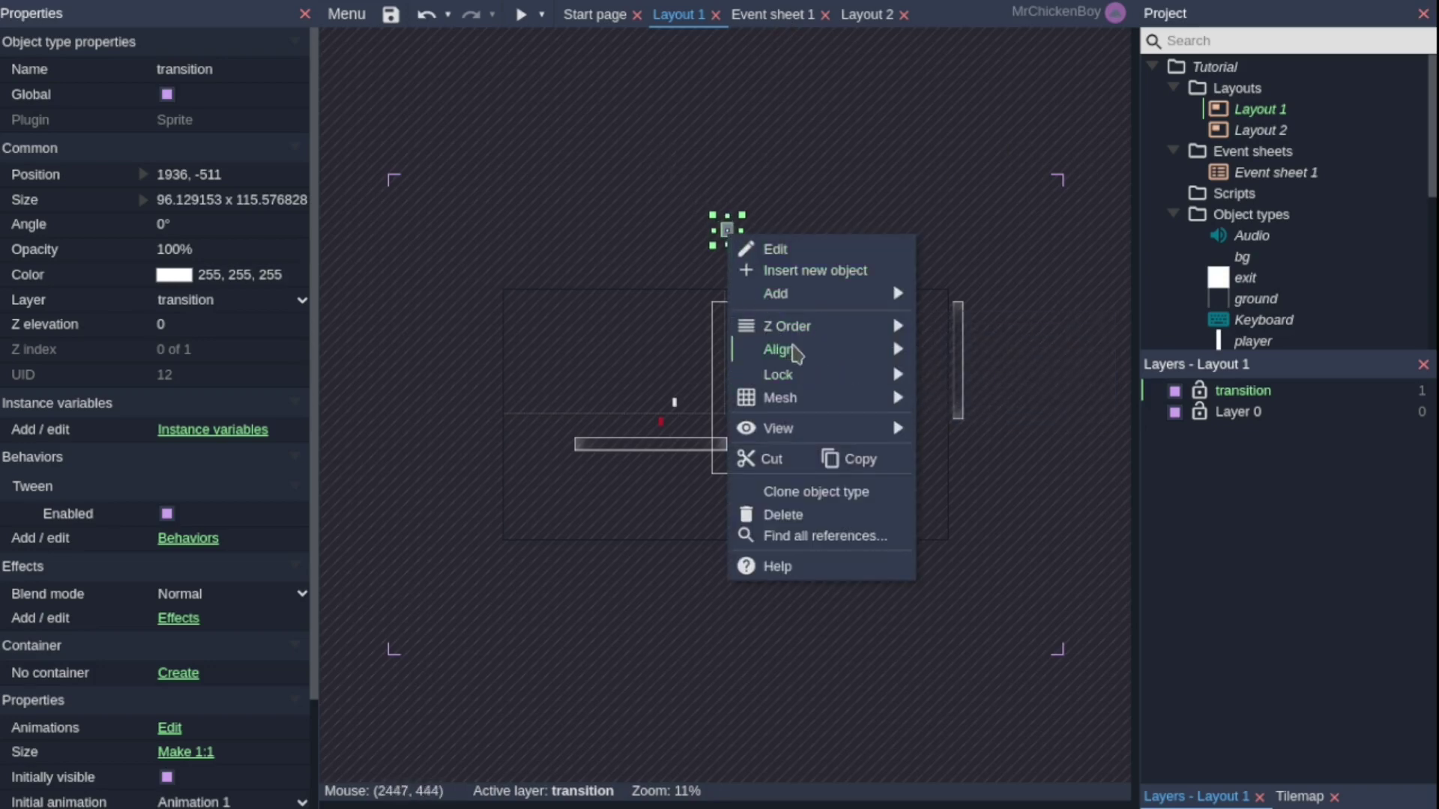
{"action": "mouse_move", "coordinate": [1001, 382]}
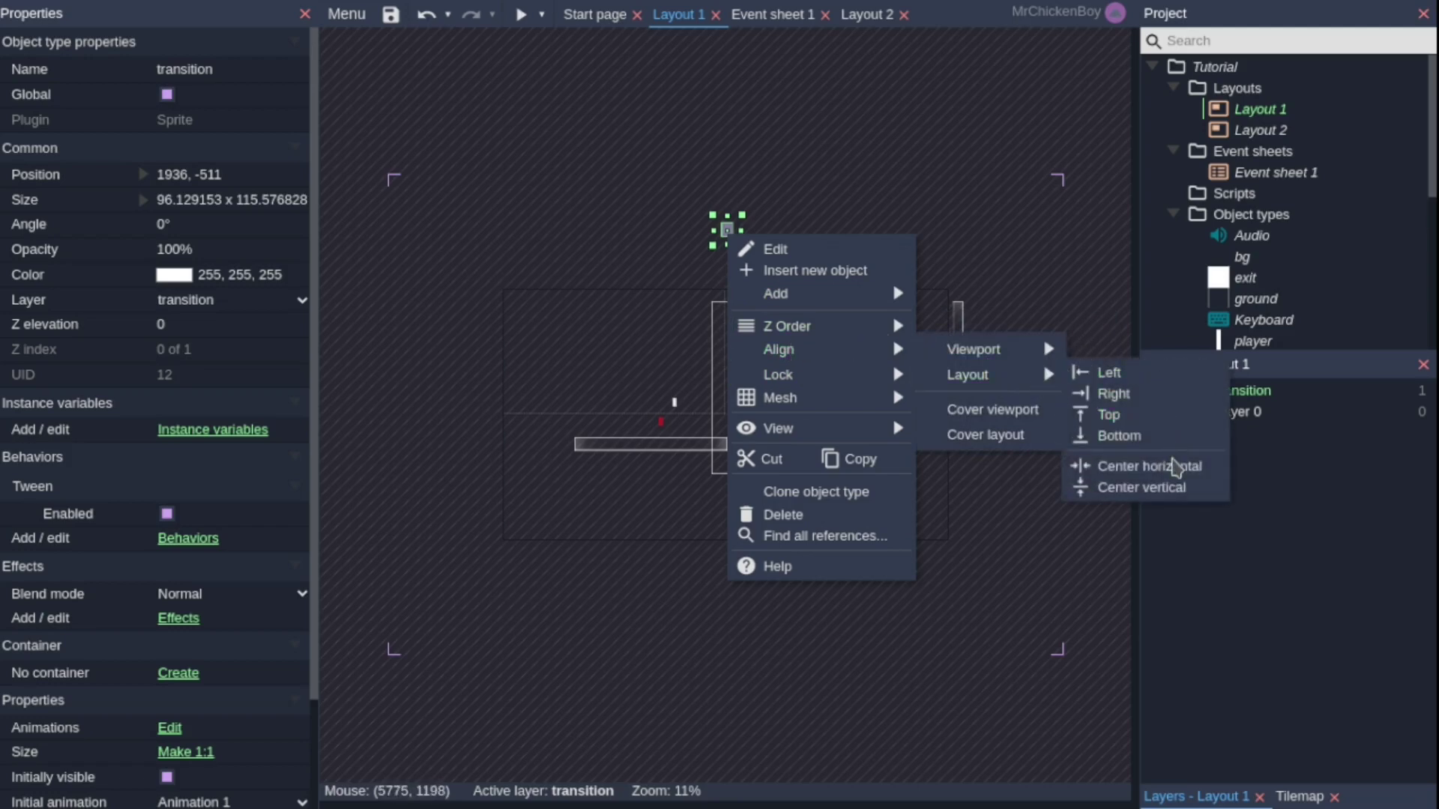
{"action": "left_click", "coordinate": [1175, 467]}
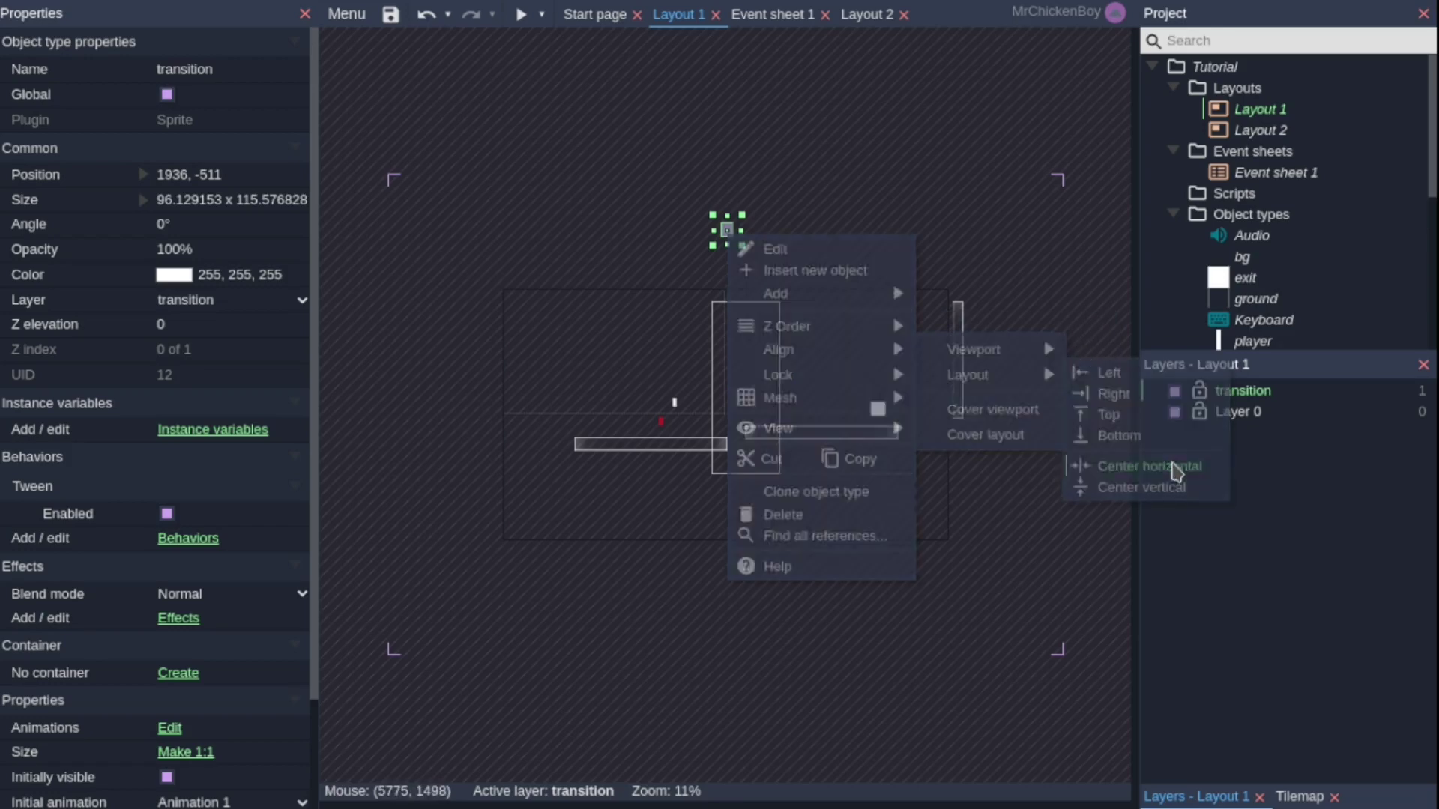
{"action": "right_click", "coordinate": [723, 240]}
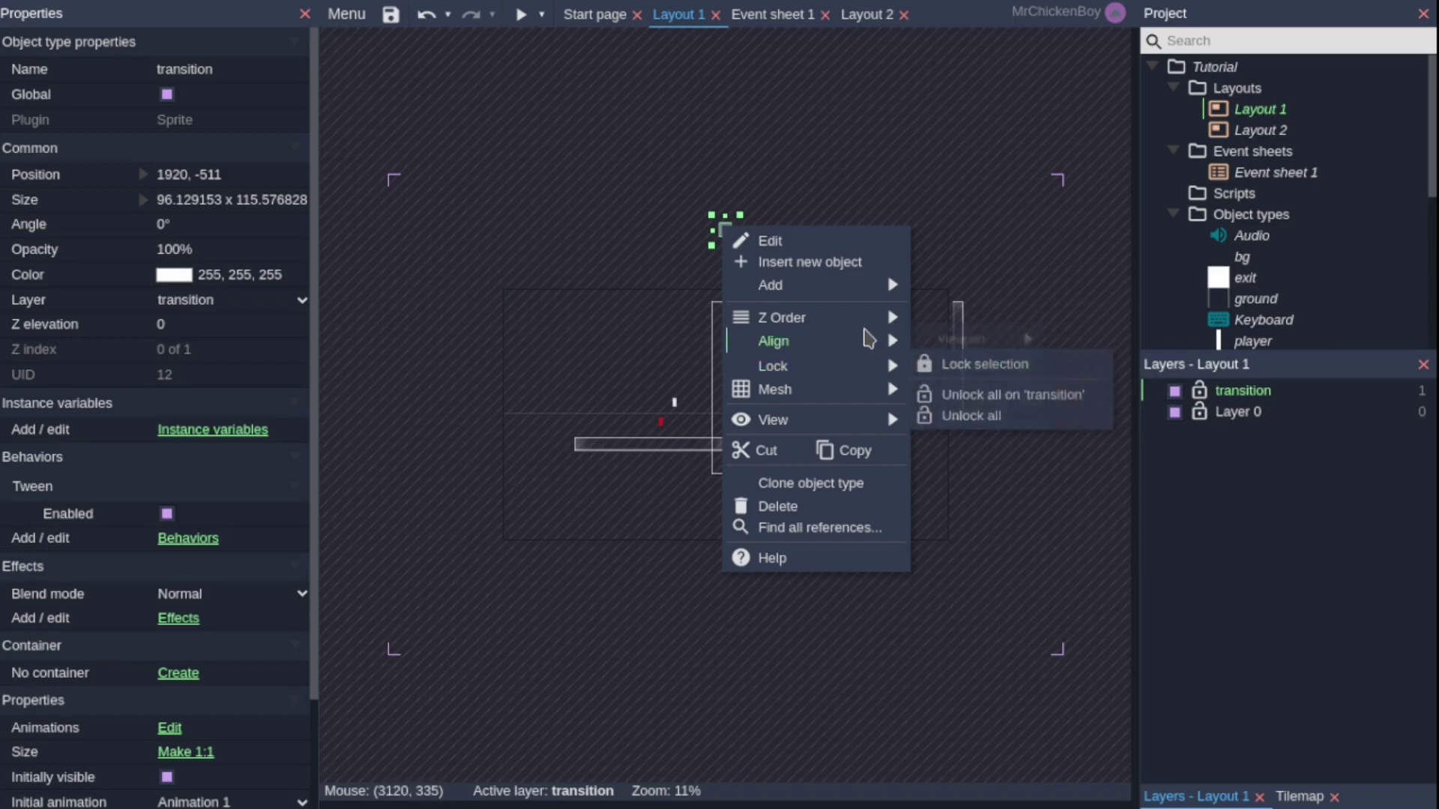
{"action": "mouse_move", "coordinate": [965, 367]}
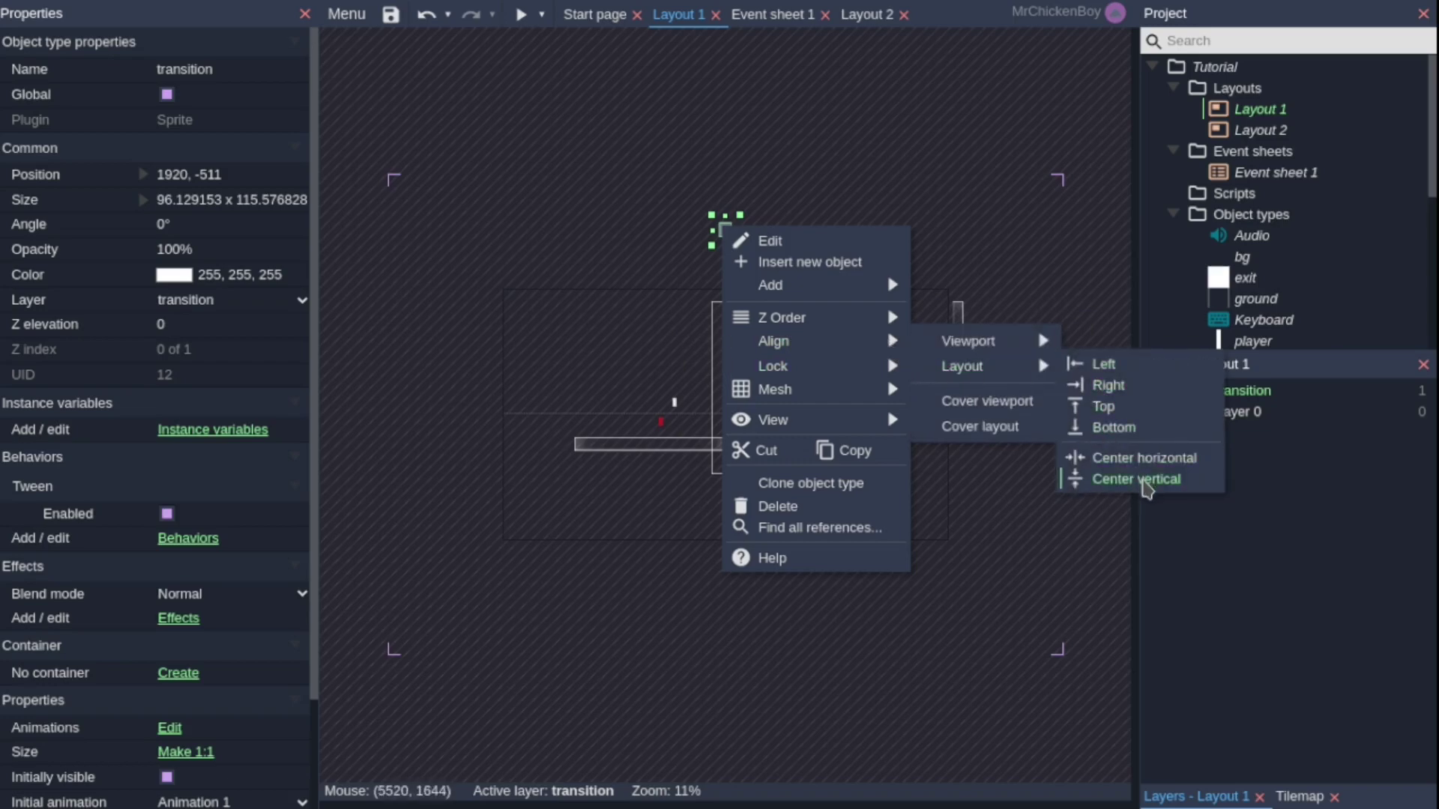
{"action": "left_click", "coordinate": [1146, 486]}
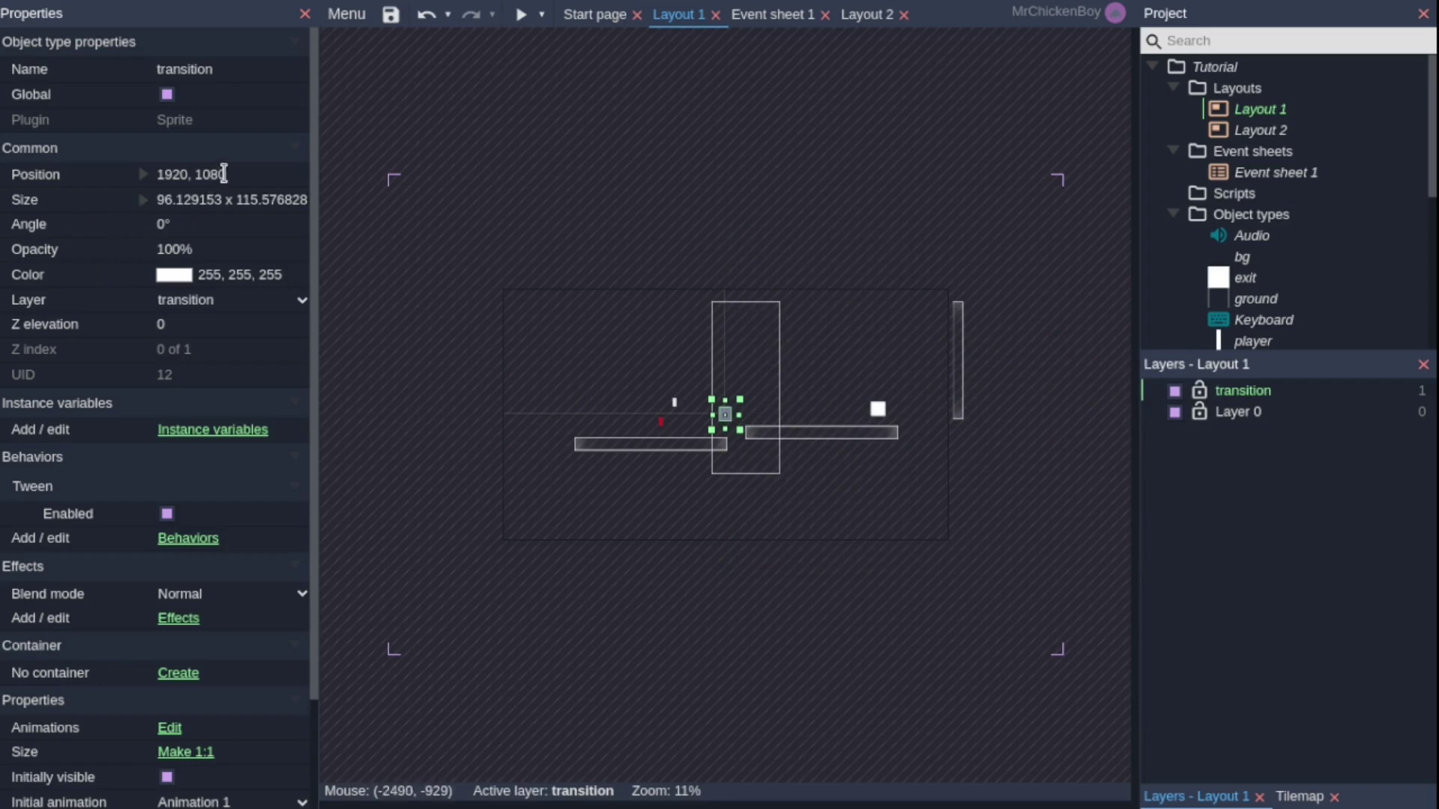
Check the sprite's position and switch off its Initially visible property.
{"action": "left_click", "coordinate": [251, 166]}
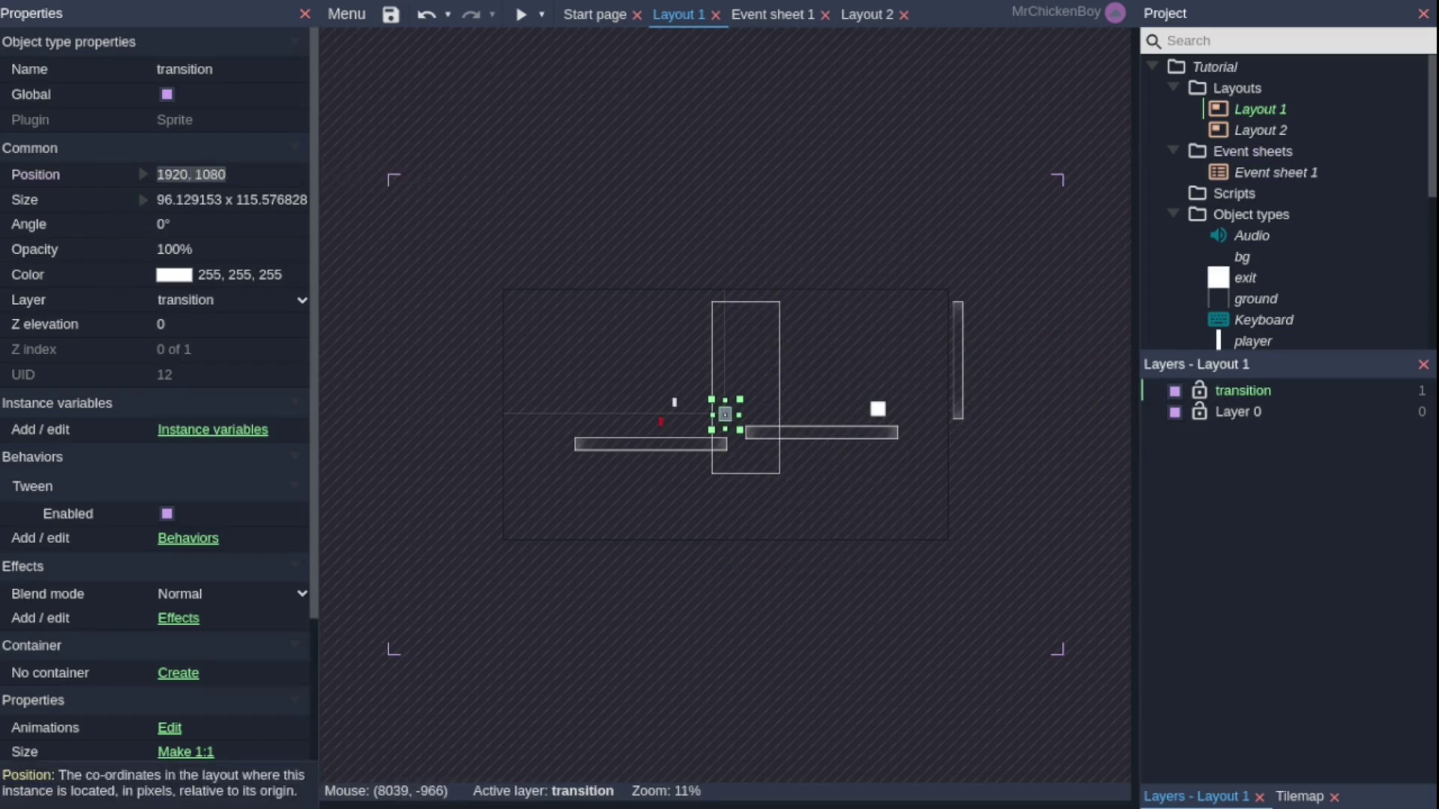
{"action": "scroll", "coordinate": [156, 397], "scroll_direction": "down", "scroll_amount": 3}
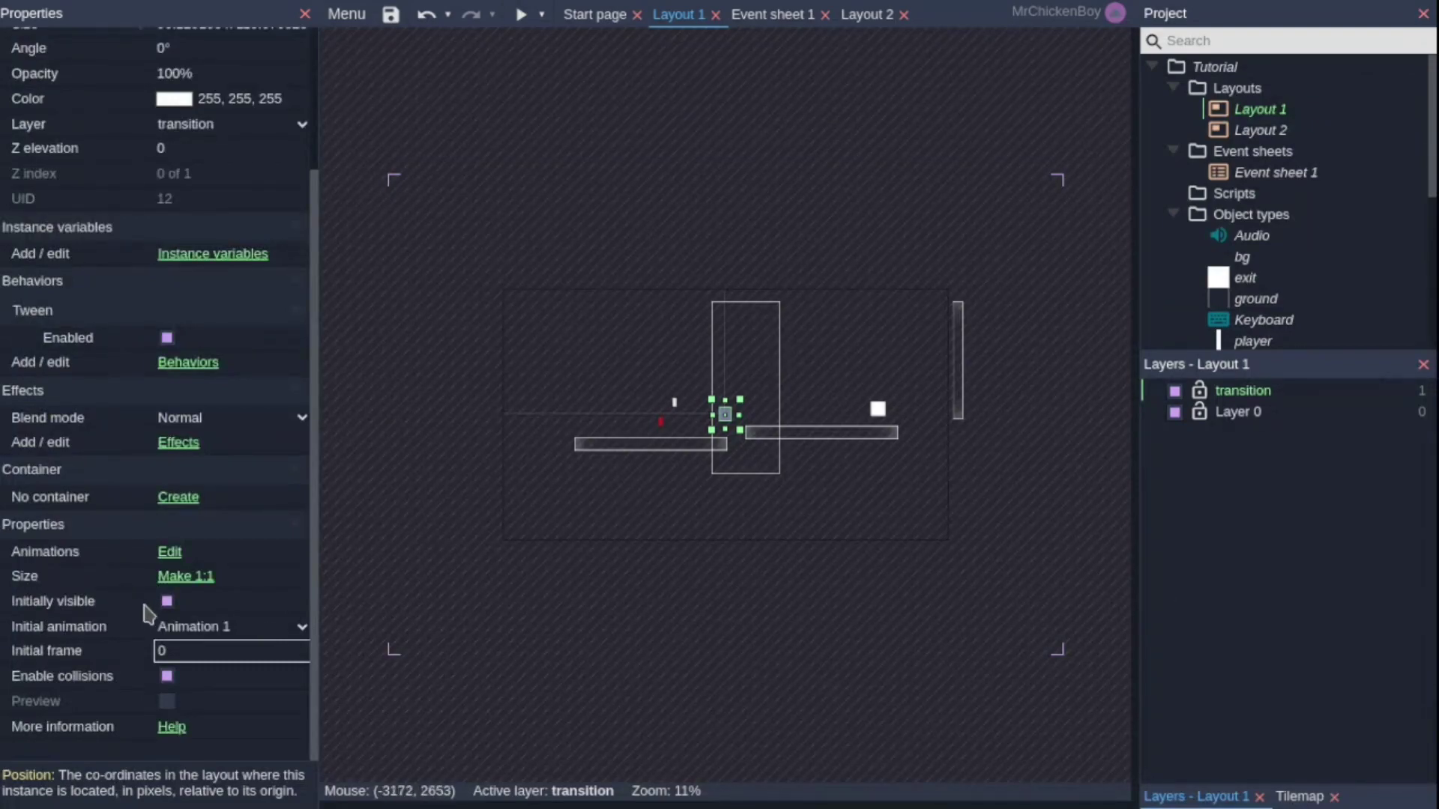
{"action": "scroll", "coordinate": [168, 600], "scroll_direction": "up", "scroll_amount": 1}
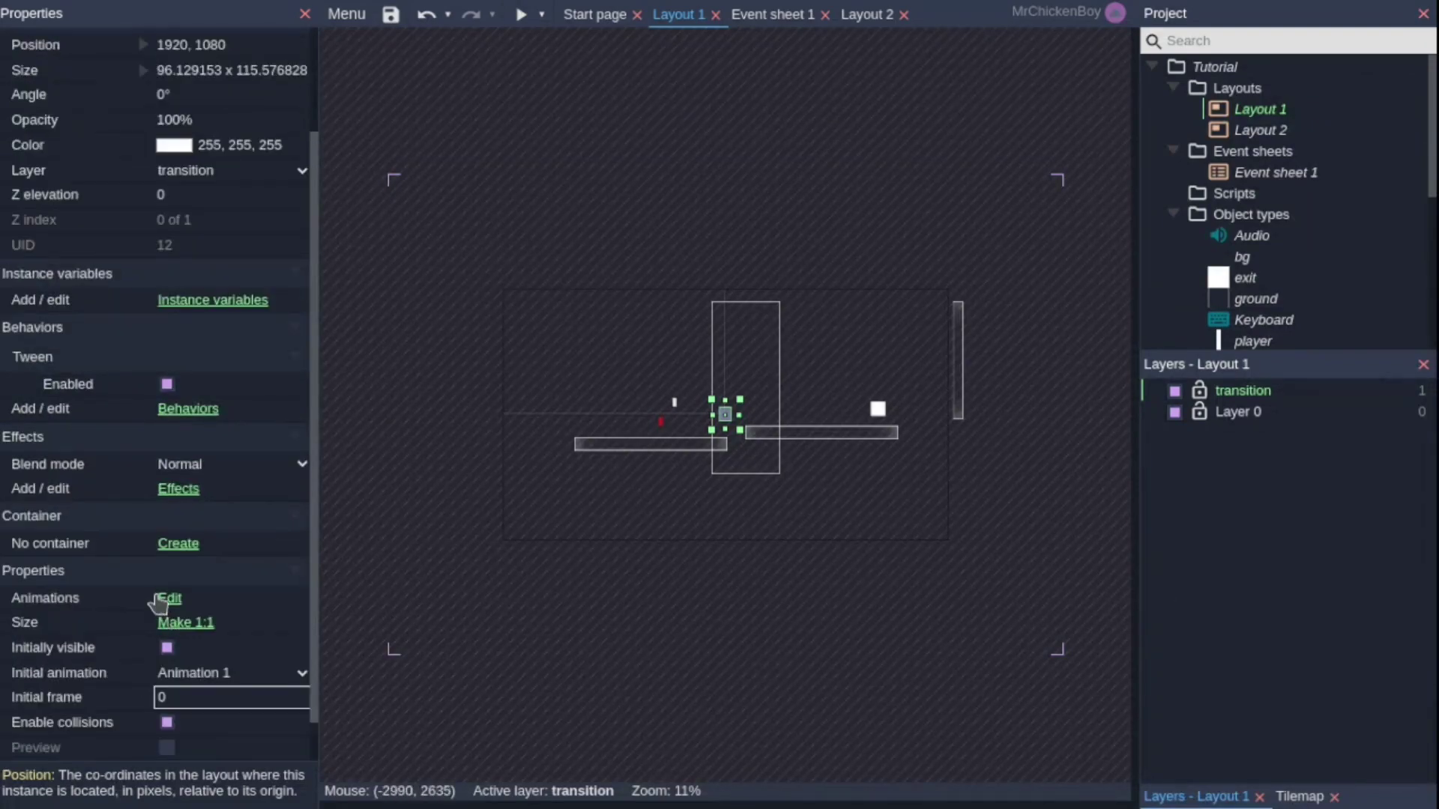
{"action": "left_click", "coordinate": [165, 648]}
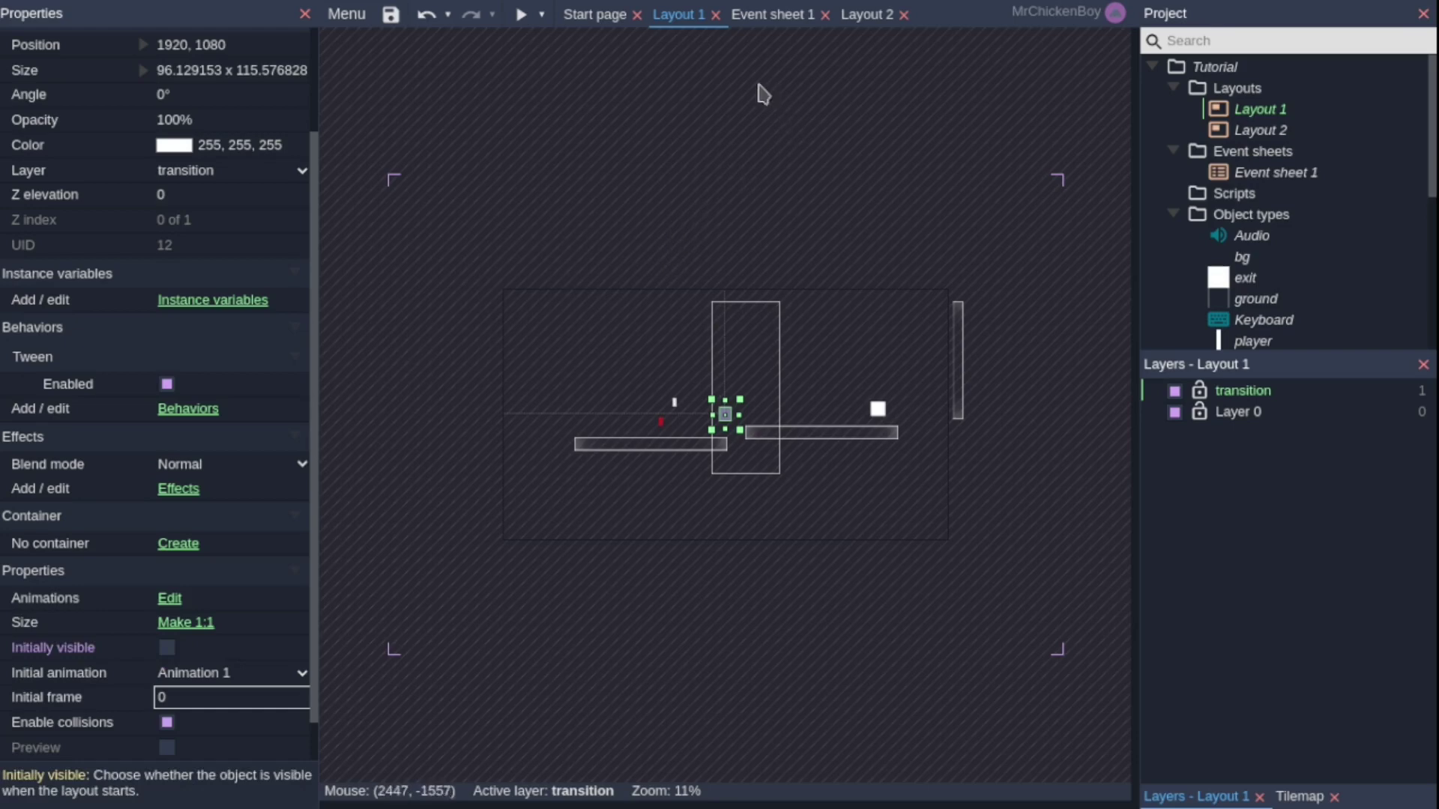
Change event 2's tween so it animates Size instead of Position.
{"action": "left_click", "coordinate": [747, 21]}
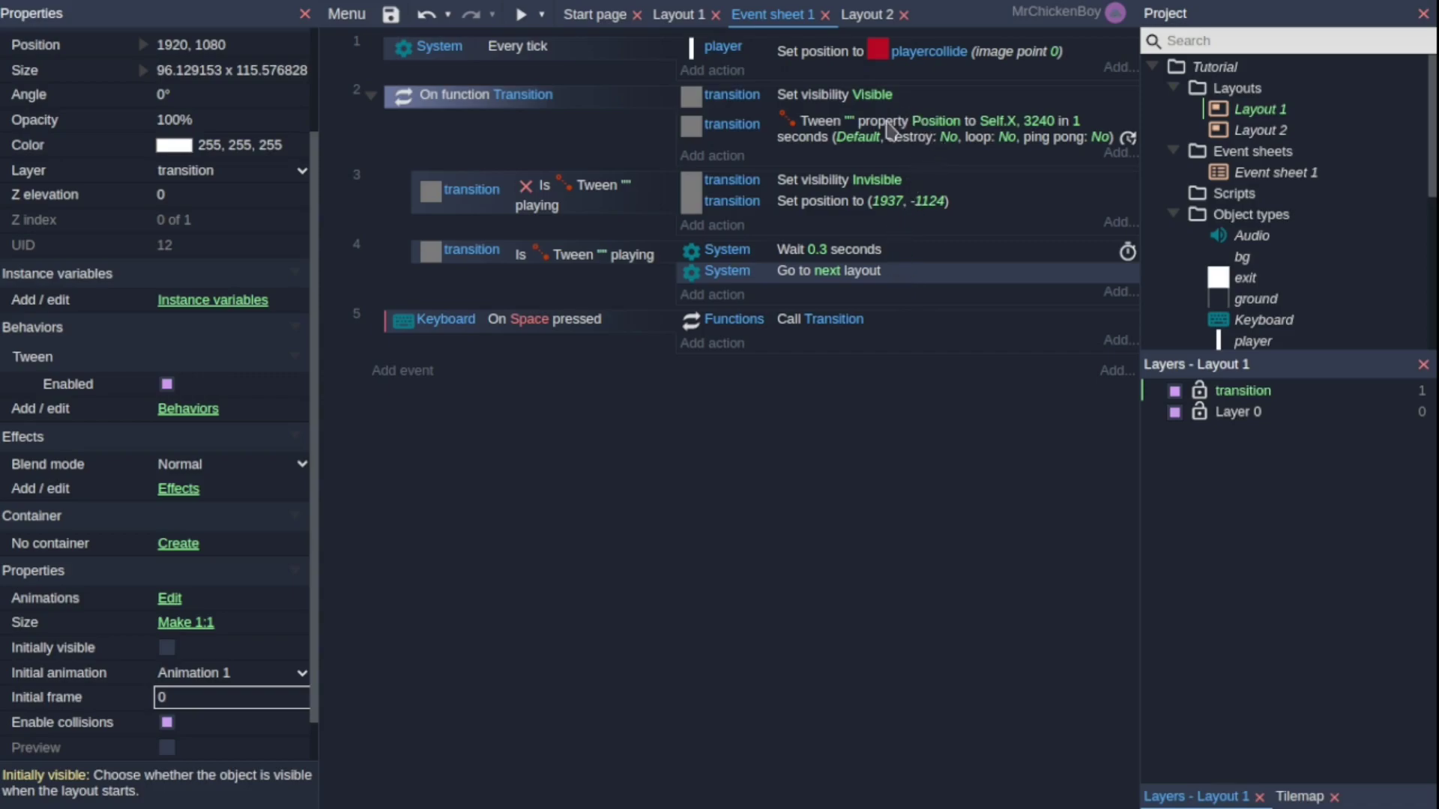
{"action": "double_click", "coordinate": [890, 129]}
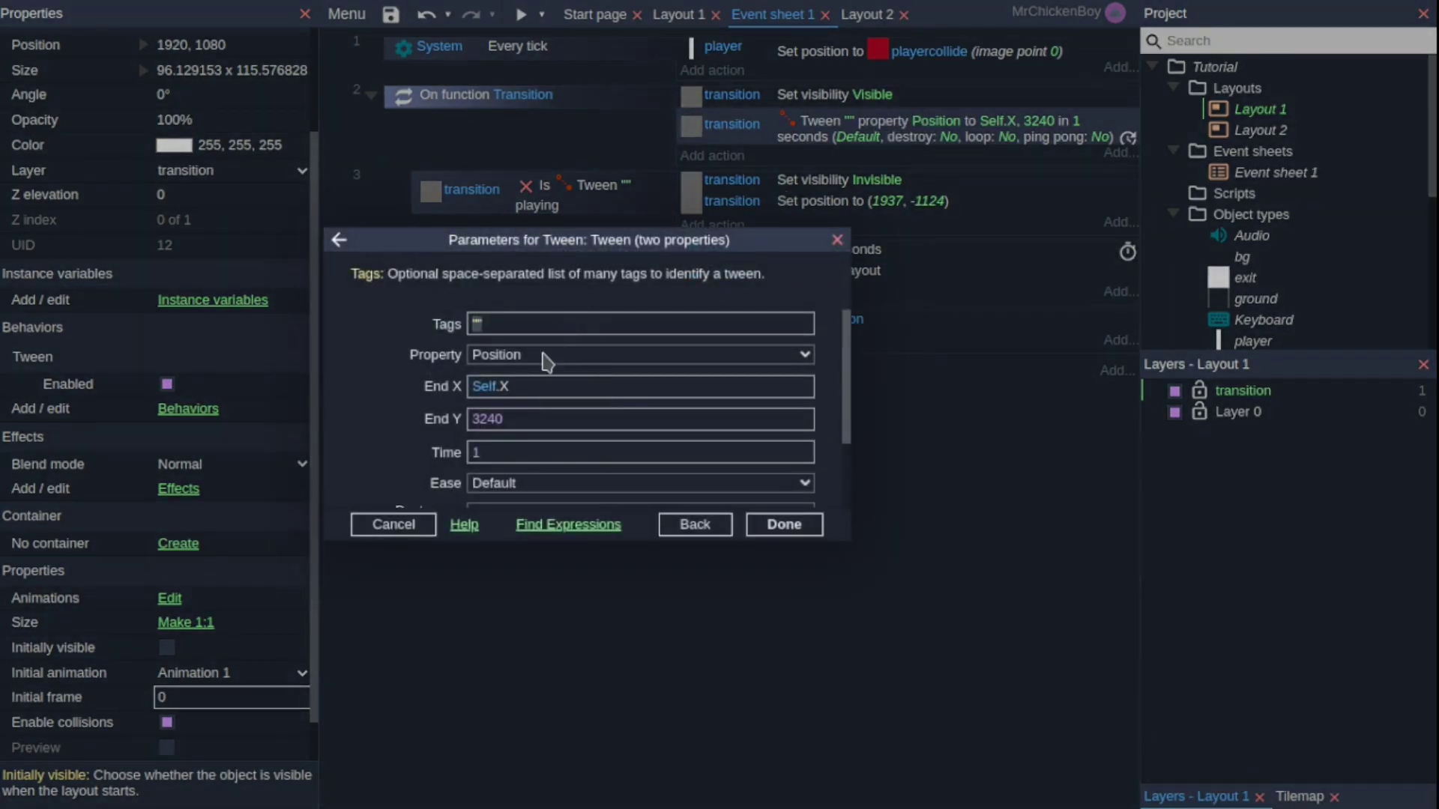
{"action": "left_click", "coordinate": [529, 357]}
{"action": "left_click", "coordinate": [533, 386]}
{"action": "left_click", "coordinate": [537, 379]}
{"action": "key", "text": "Return"}
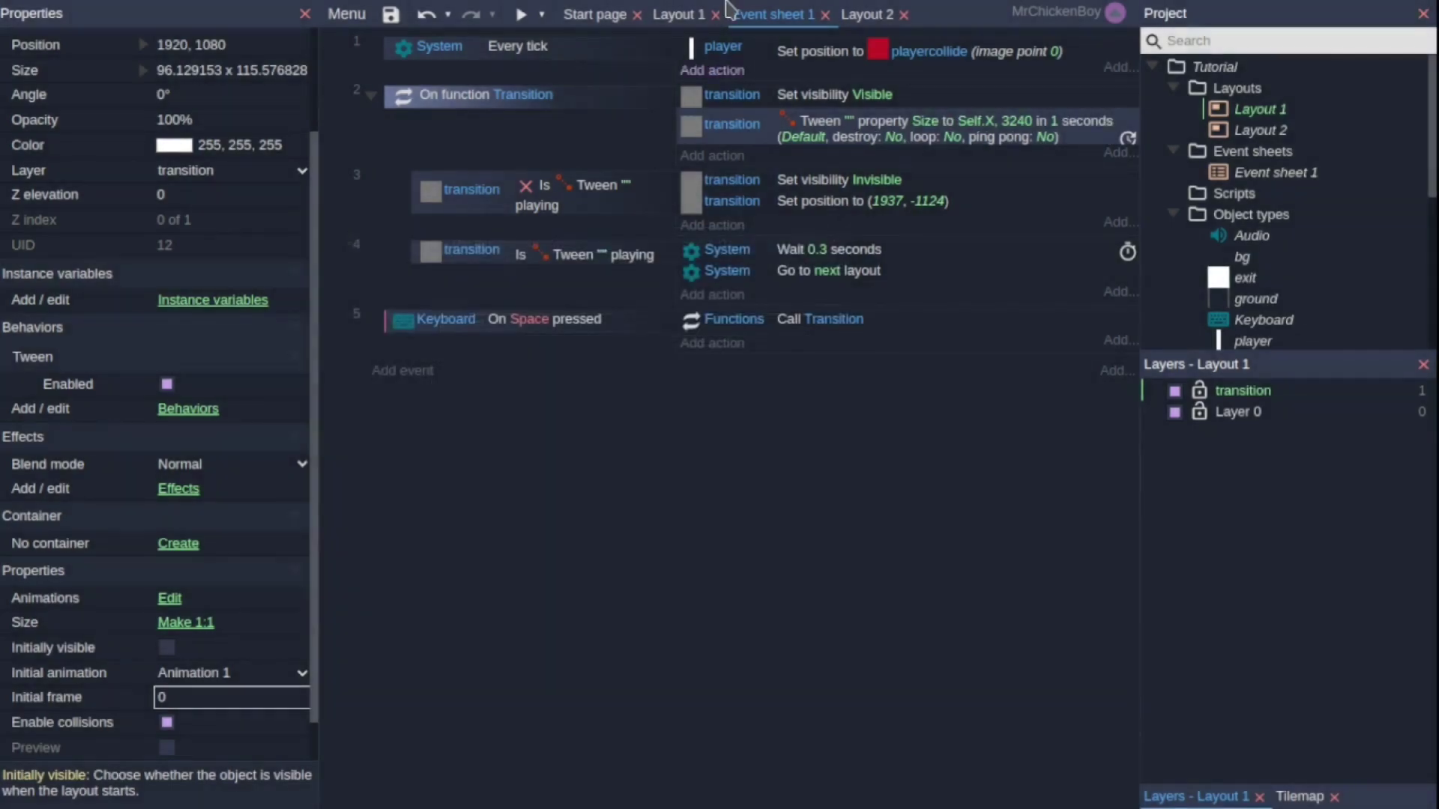
Make the transition sprite cover the whole layout at 3840 x 2160 and copy its size value.
{"action": "left_click", "coordinate": [679, 16]}
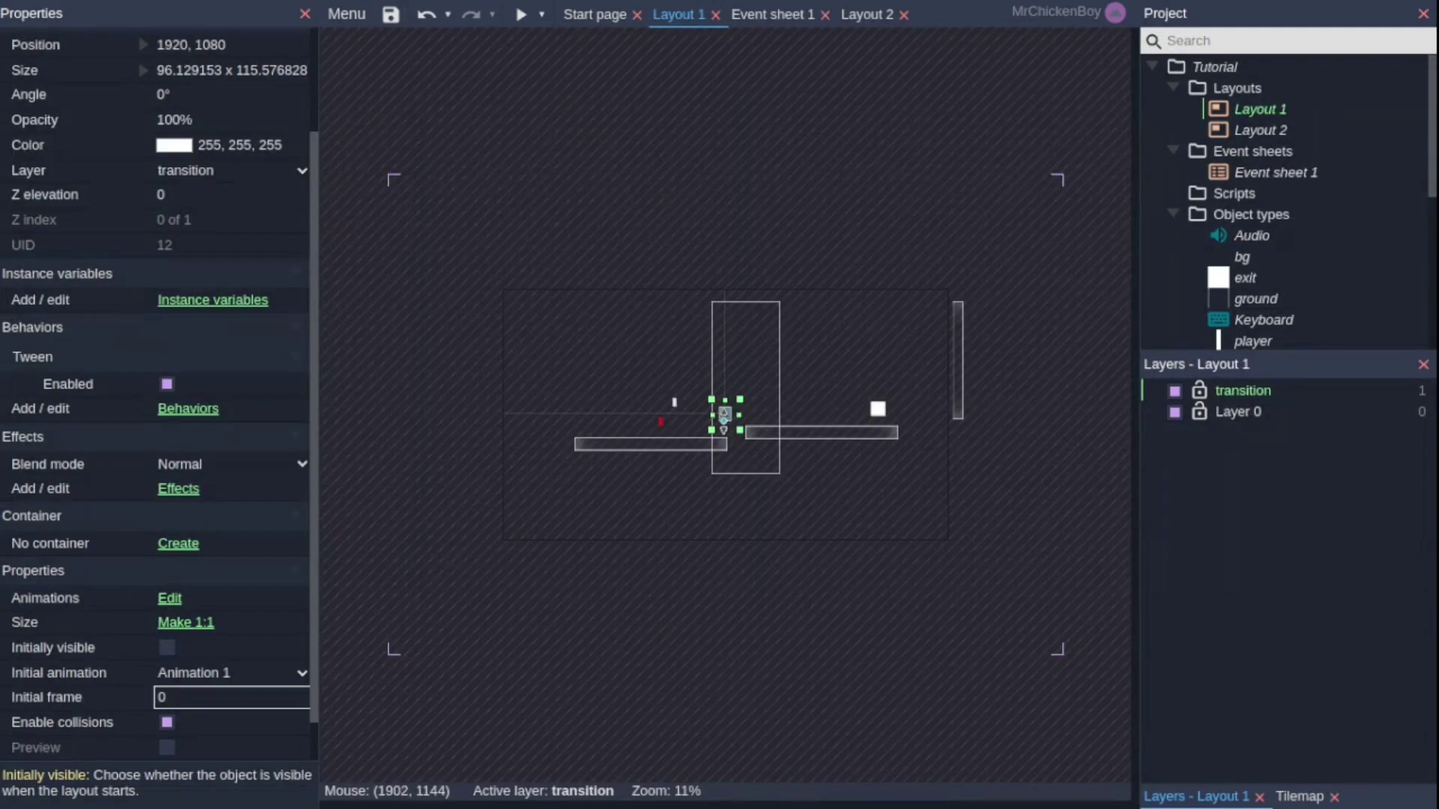
{"action": "left_click_drag", "start_coordinate": [740, 430], "coordinate": [890, 528]}
{"action": "right_click", "coordinate": [825, 491]}
{"action": "mouse_move", "coordinate": [901, 271]}
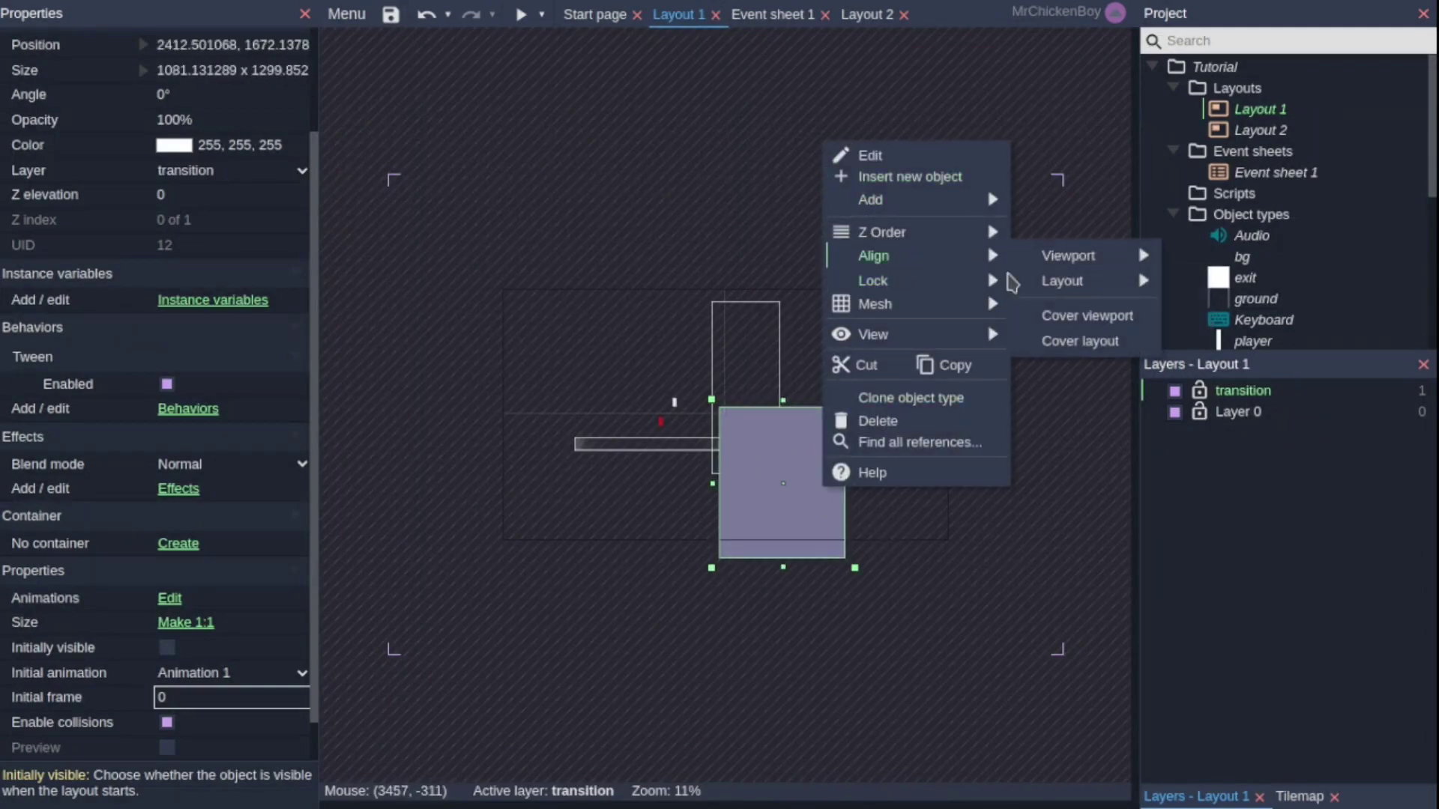
{"action": "left_click", "coordinate": [1109, 341]}
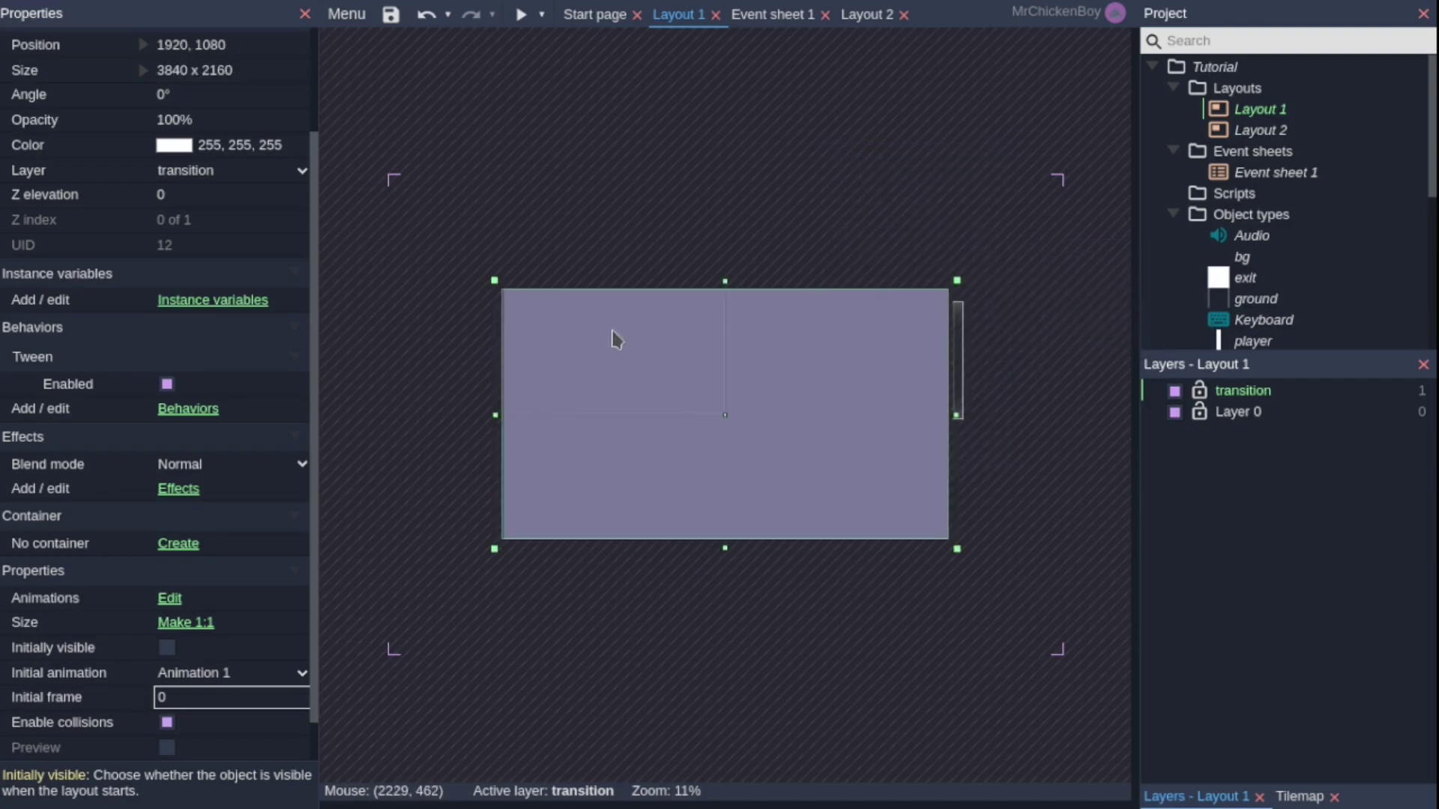
{"action": "scroll", "coordinate": [206, 199], "scroll_direction": "up", "scroll_amount": 3}
{"action": "left_click", "coordinate": [206, 200]}
{"action": "key", "text": "ctrl+c"}
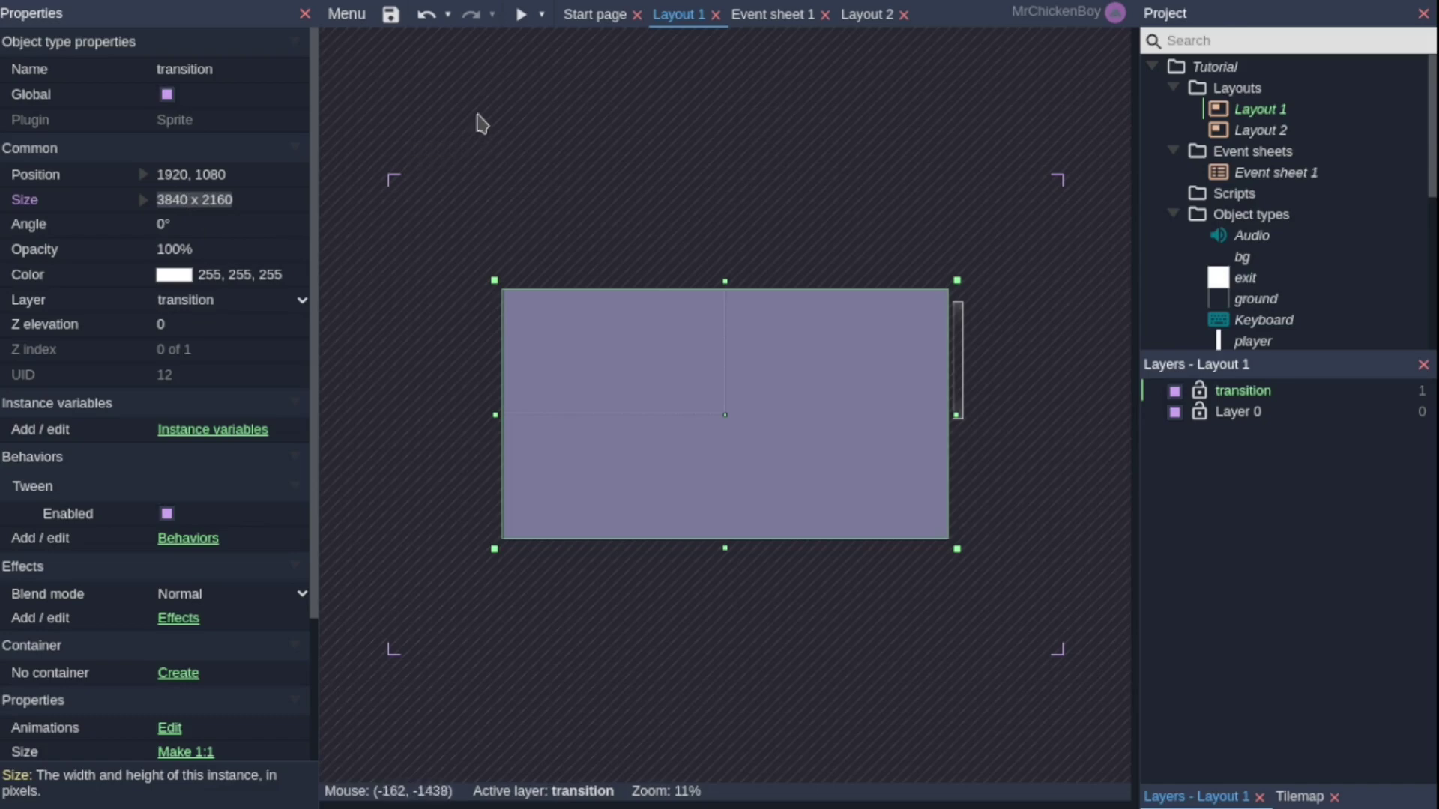
Set the size tween's end to 3840, 2160 and delete event 3's Set position action.
{"action": "left_click", "coordinate": [783, 15]}
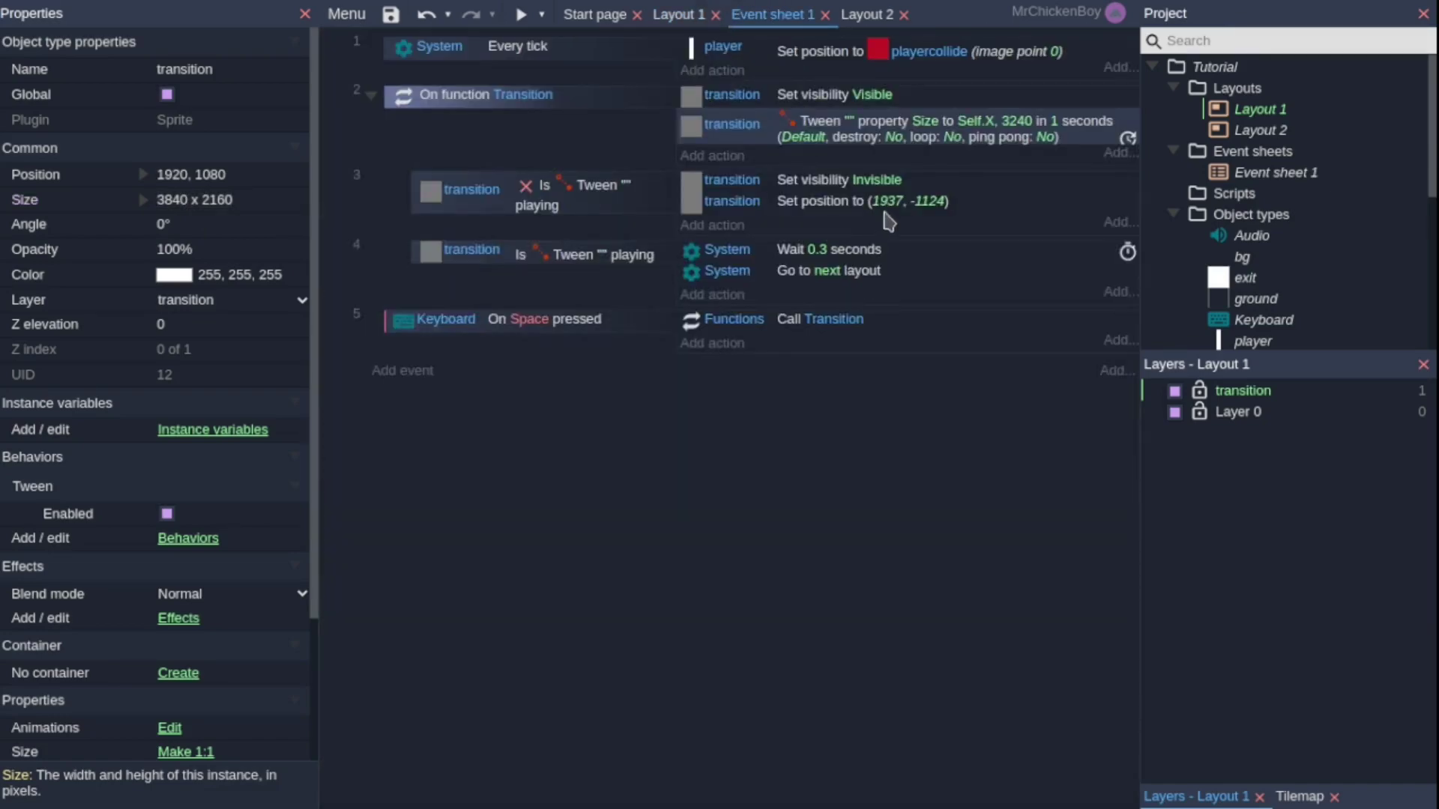
{"action": "double_click", "coordinate": [897, 139]}
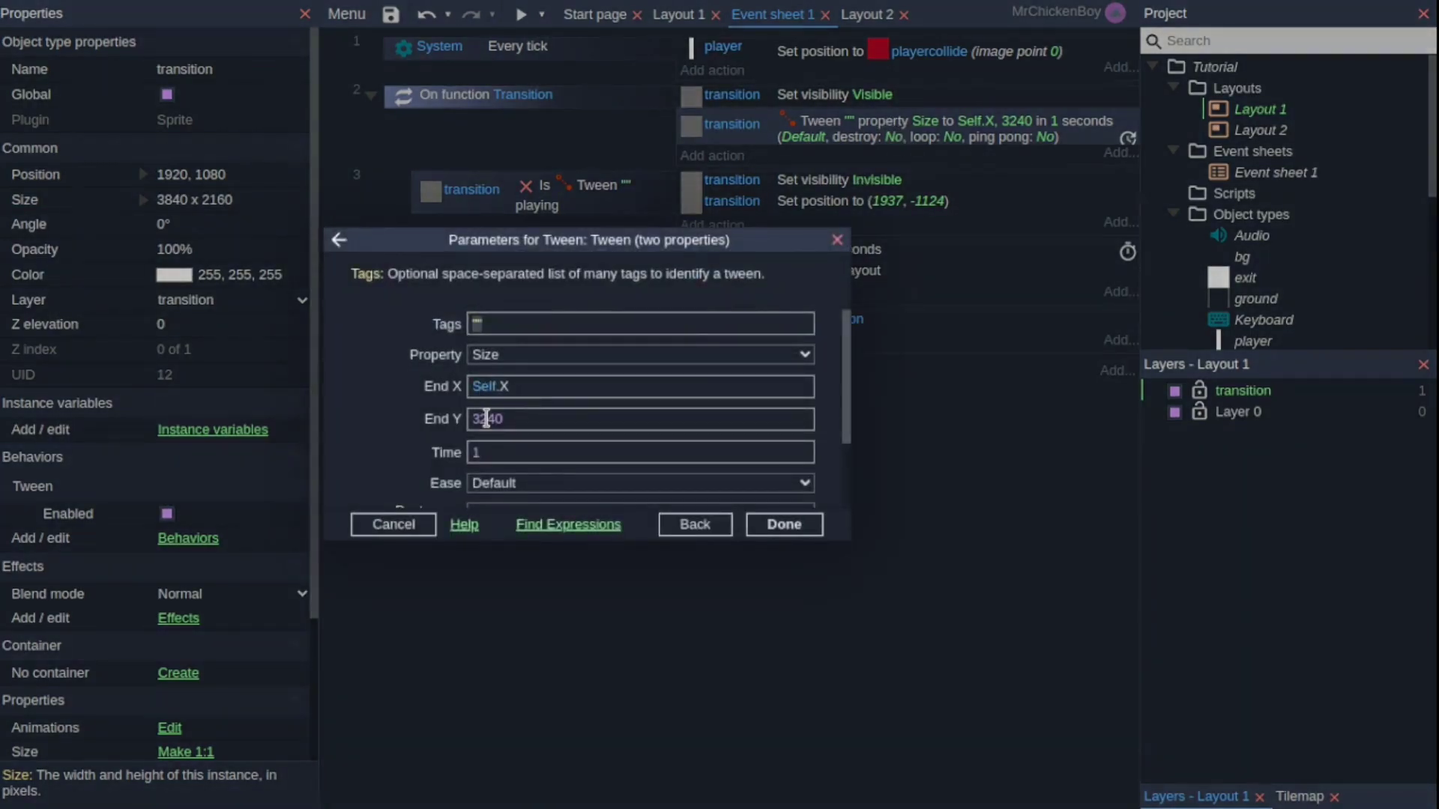
{"action": "triple_click", "coordinate": [504, 386]}
{"action": "key", "text": "ctrl+v"}
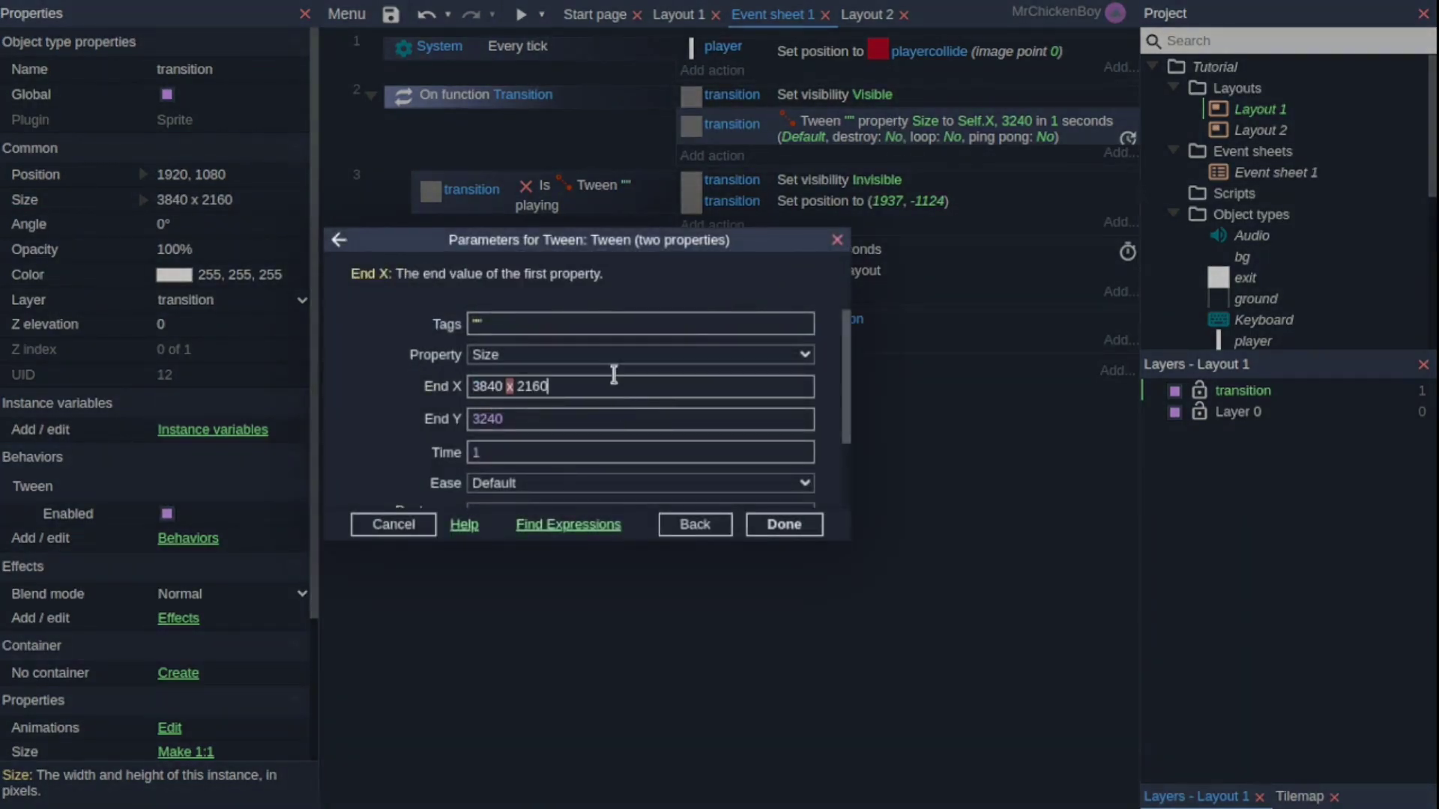
{"action": "key", "text": "BackSpace"}
{"action": "key", "text": "Tab"}
{"action": "type", "text": "2160"}
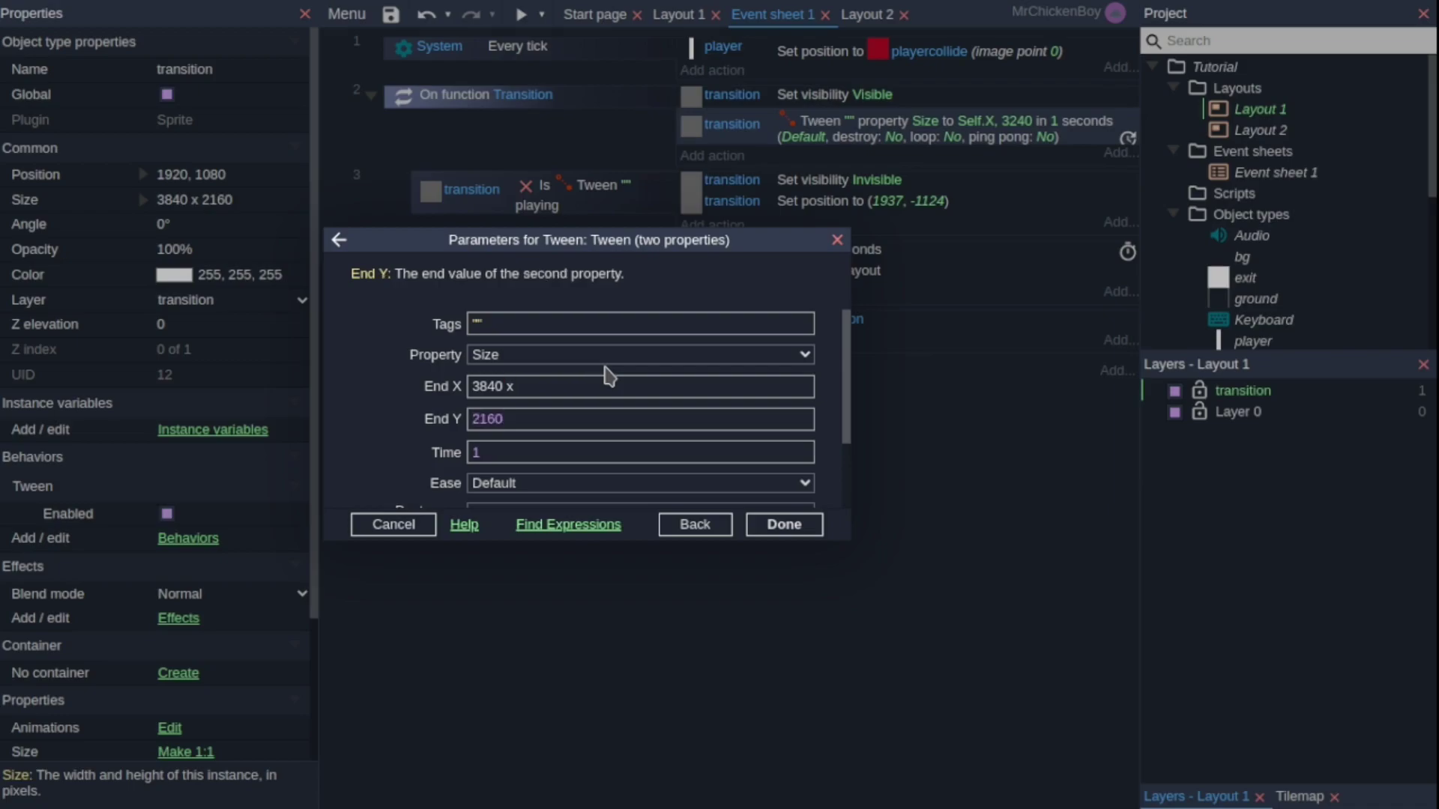
{"action": "left_click", "coordinate": [606, 379]}
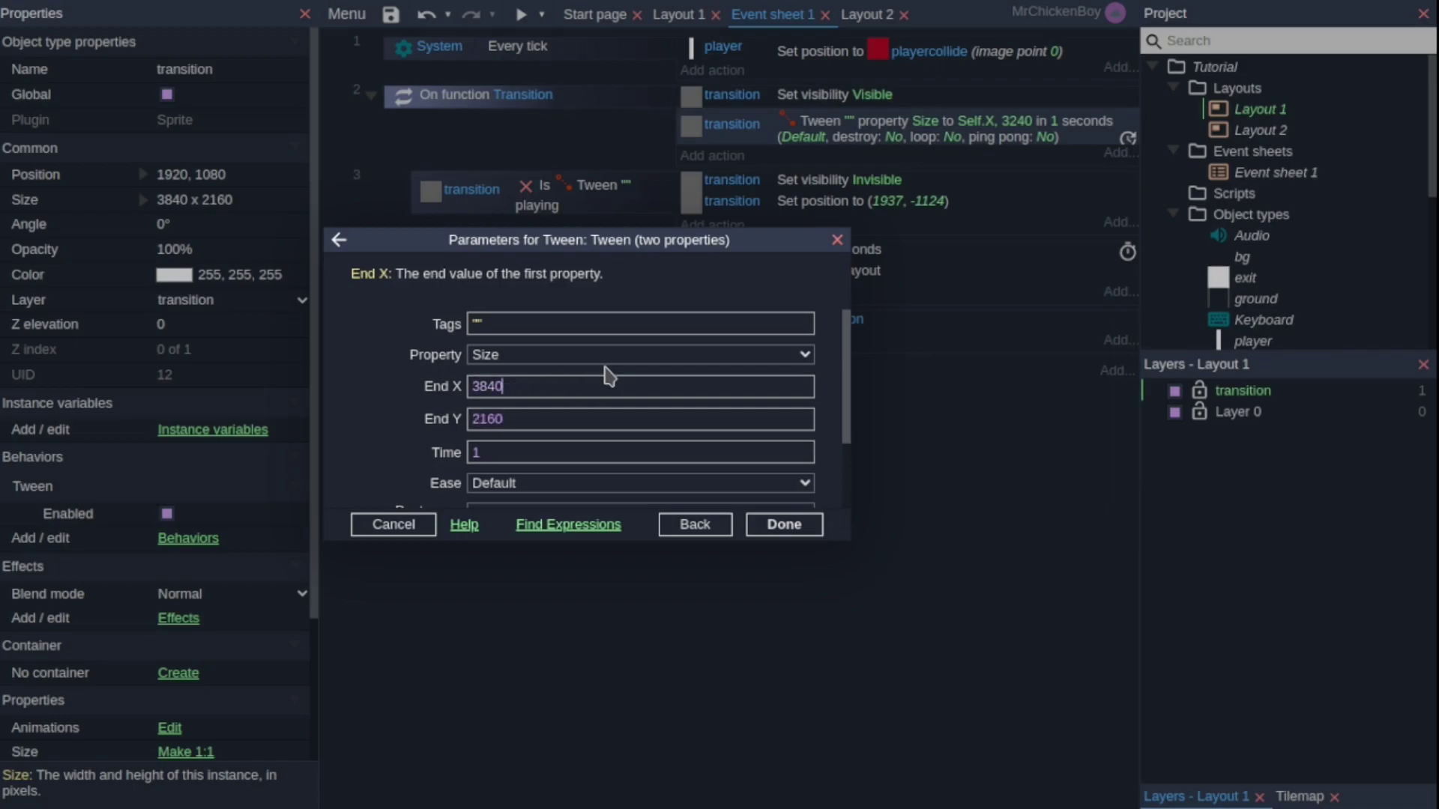
{"action": "scroll", "coordinate": [480, 431], "scroll_direction": "down", "scroll_amount": 2}
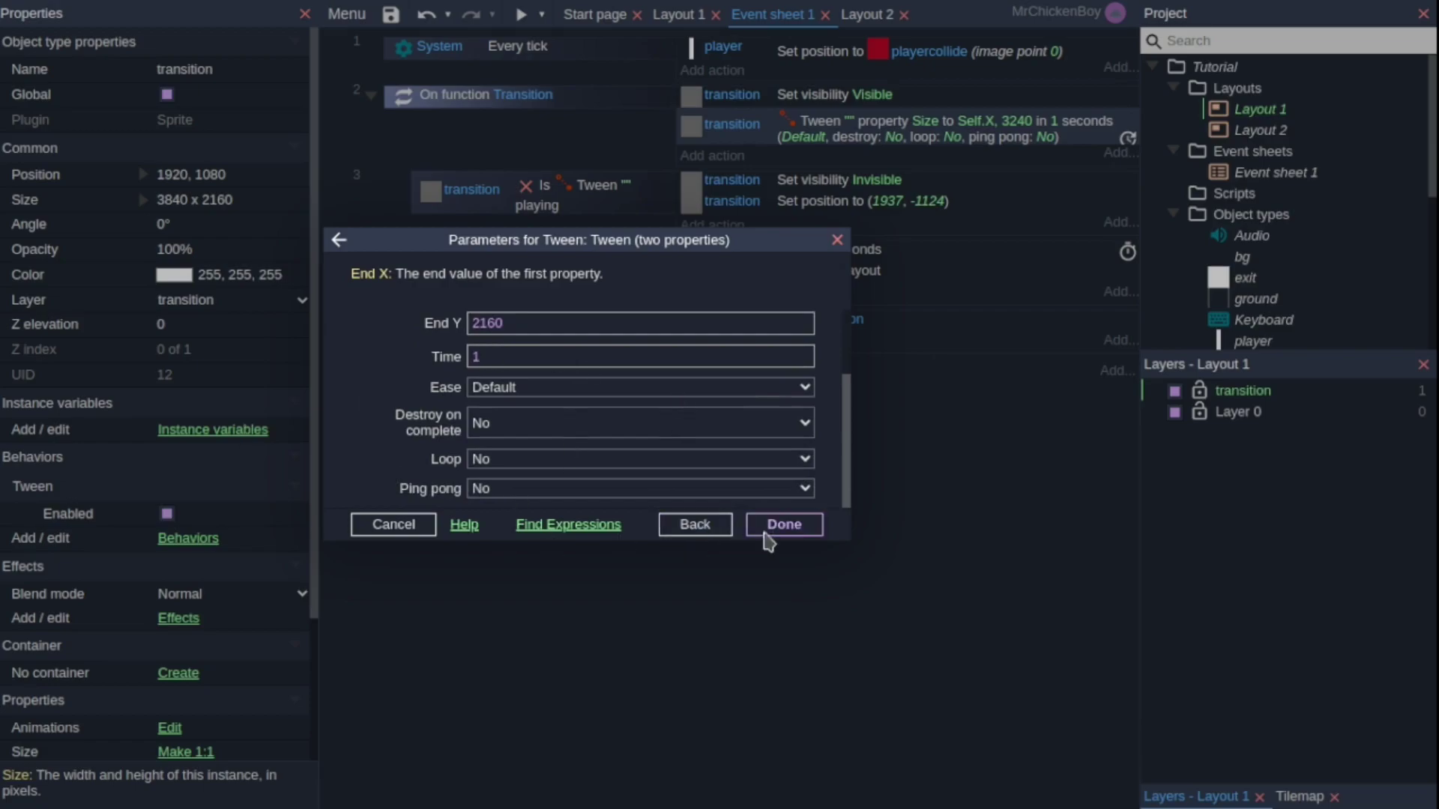
{"action": "left_click", "coordinate": [780, 528]}
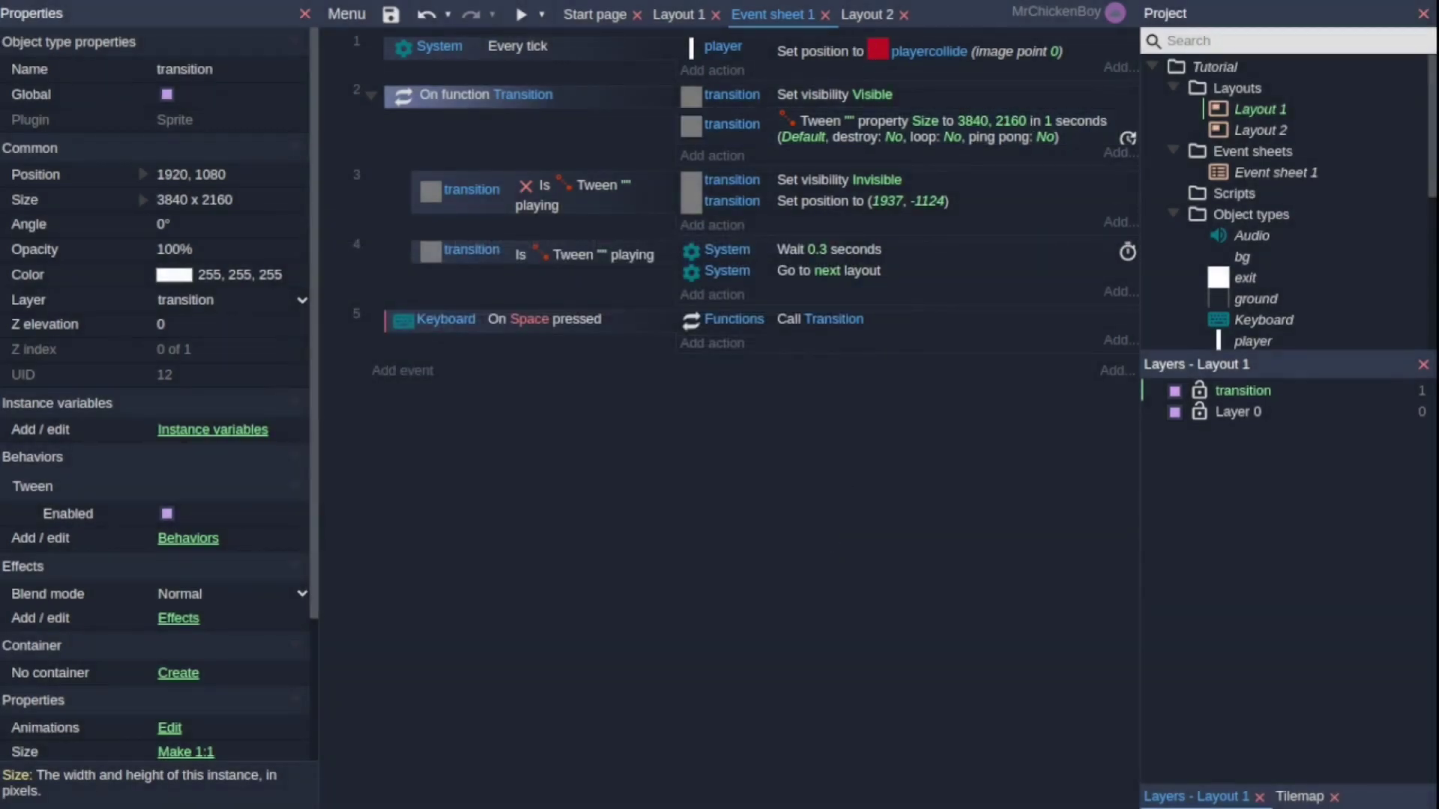
{"action": "left_click", "coordinate": [913, 205]}
{"action": "key", "text": "Delete"}
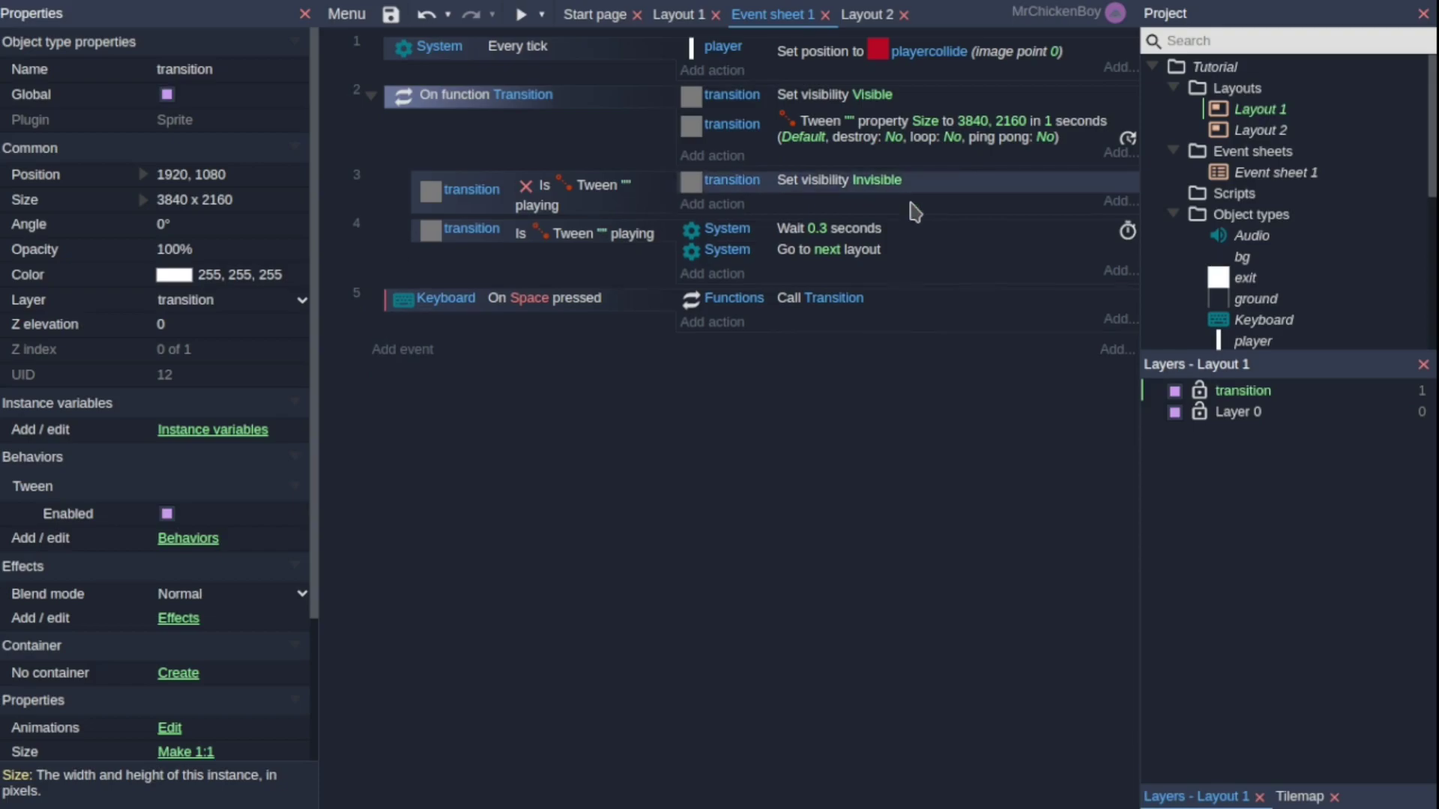
Copy the size tween into event 4 below the Go to next layout action.
{"action": "left_click", "coordinate": [718, 279]}
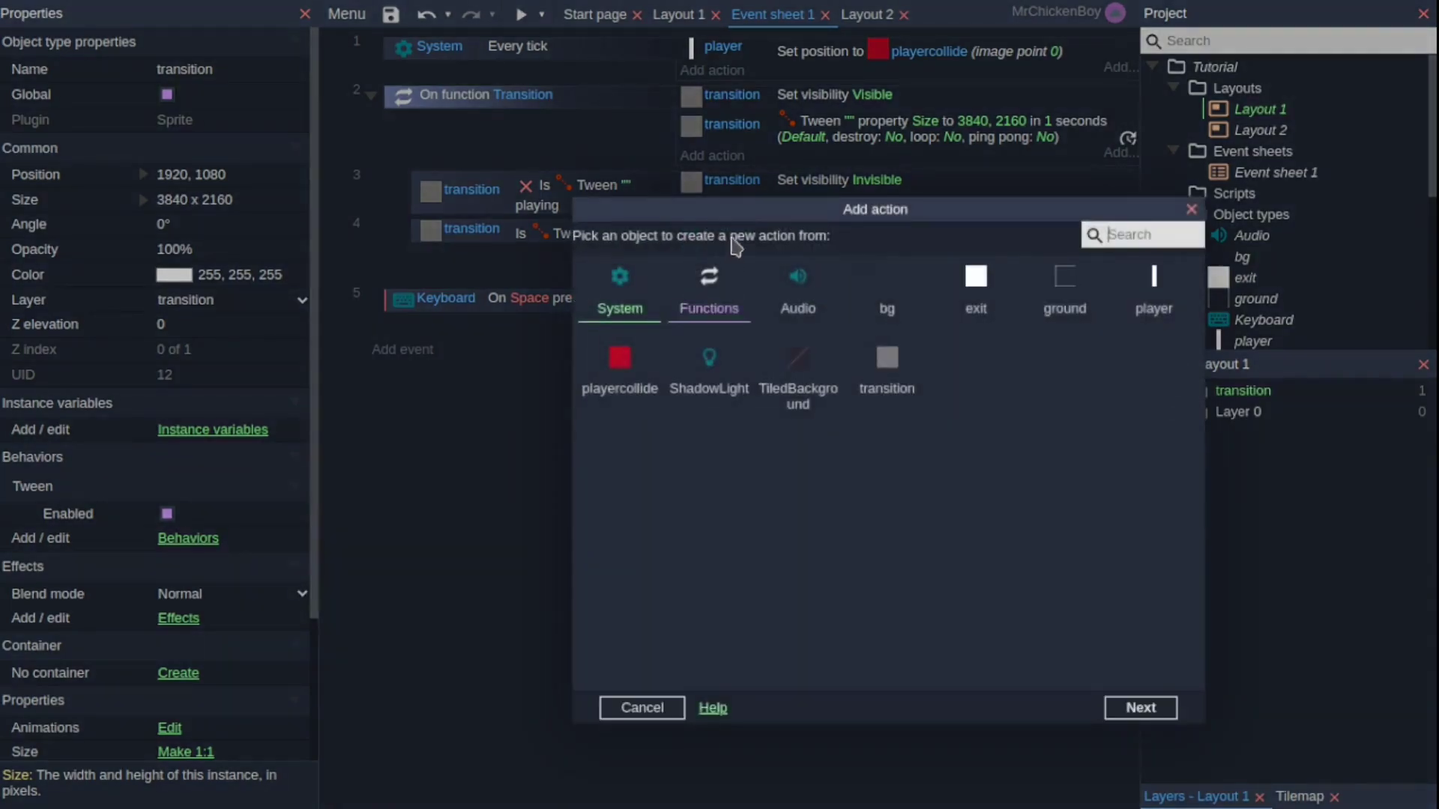
{"action": "type", "text": "`"}
{"action": "key", "text": "Escape"}
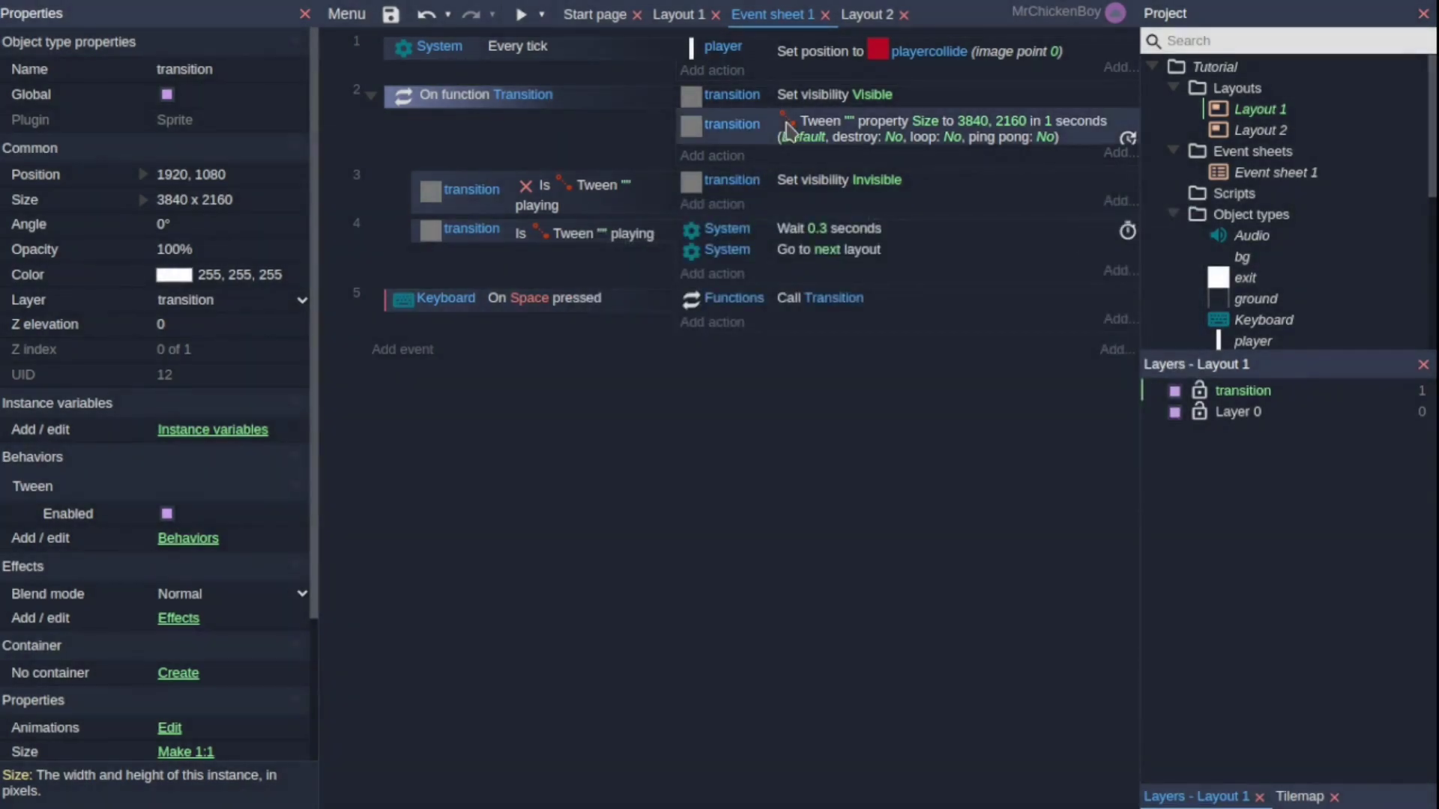
{"action": "left_click_drag", "start_coordinate": [787, 131], "coordinate": [858, 310], "text": "ctrl"}
Set the copied tween's End X and End Y to 0, then return to Layout 1.
{"action": "double_click", "coordinate": [874, 283]}
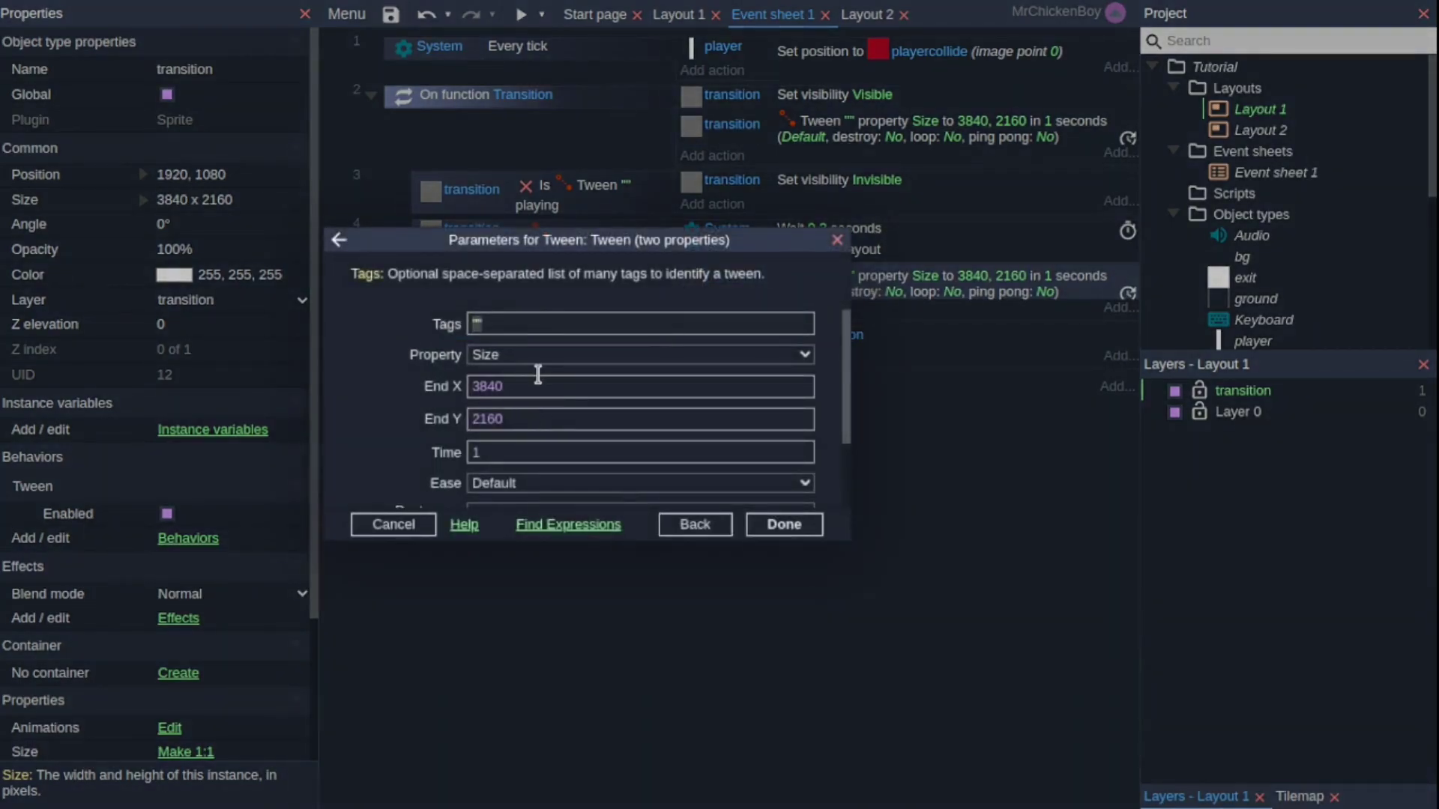
{"action": "left_click", "coordinate": [498, 384]}
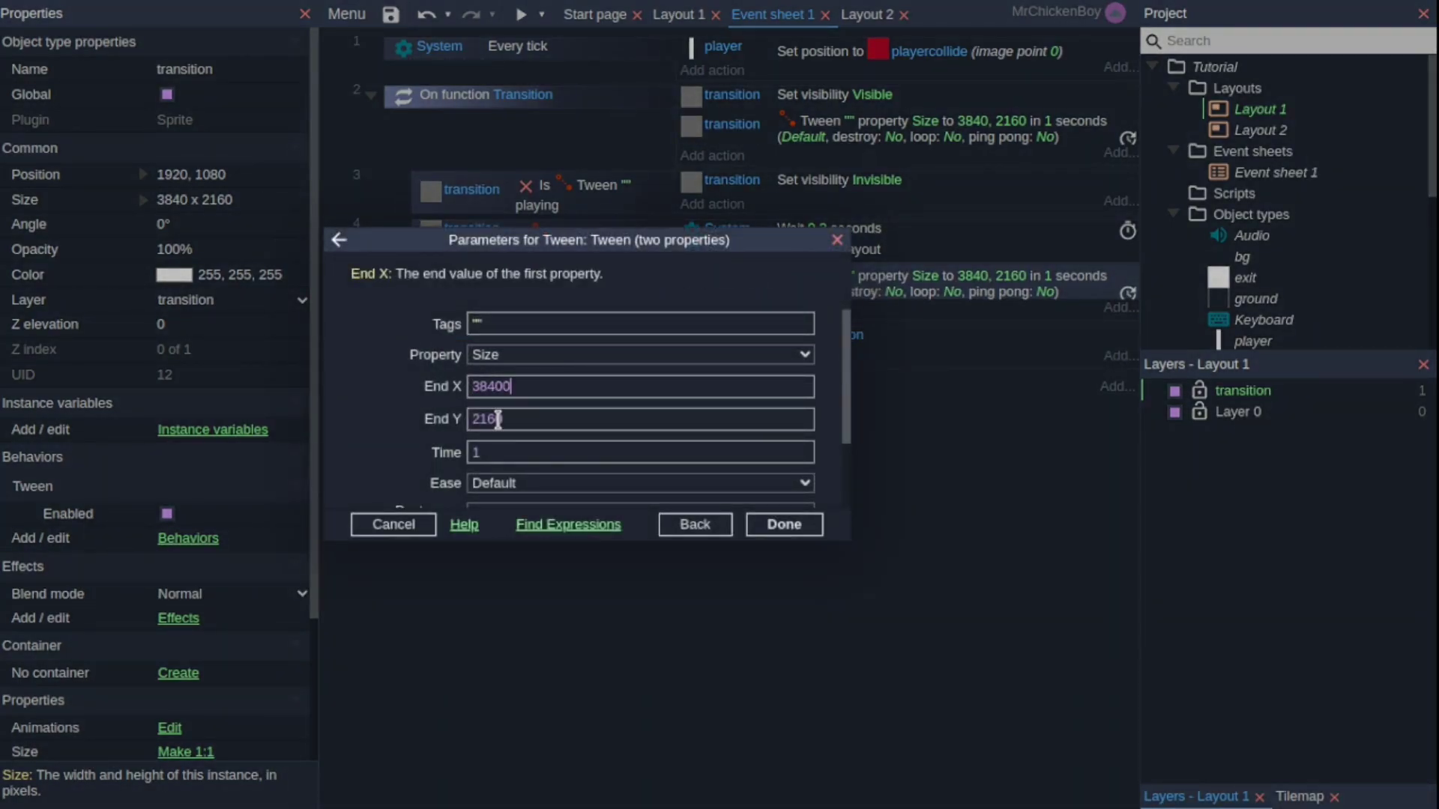
{"action": "left_click", "coordinate": [499, 417]}
{"action": "double_click", "coordinate": [542, 387]}
{"action": "type", "text": "0"}
{"action": "double_click", "coordinate": [504, 418]}
{"action": "type", "text": "0"}
{"action": "left_click", "coordinate": [783, 525]}
{"action": "left_click", "coordinate": [678, 14]}
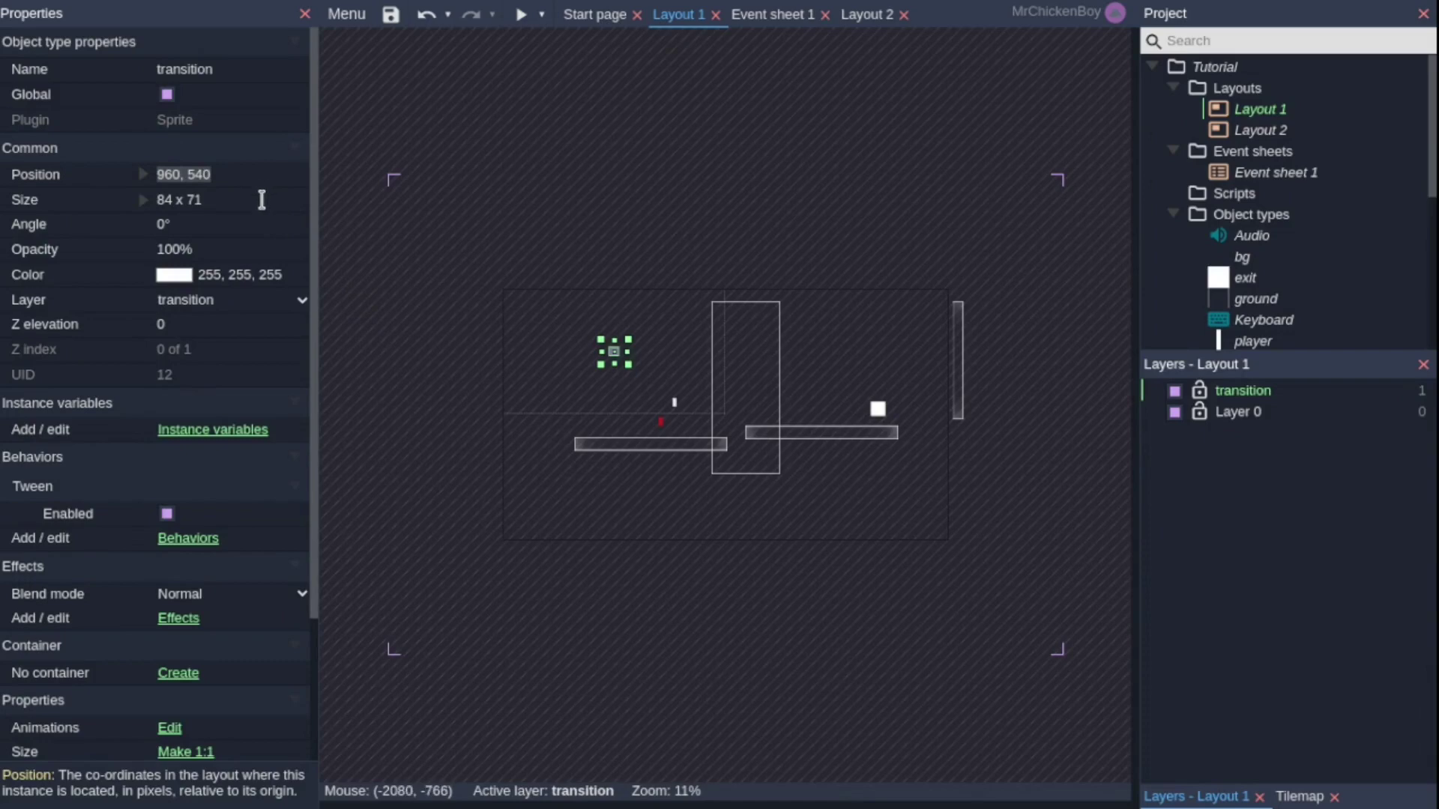
Undo a wrong paste into Set position, then copy the sprite's 960, 540 position from Layout 1.
{"action": "scroll", "coordinate": [582, 334], "scroll_direction": "up", "scroll_amount": 2, "text": "ctrl"}
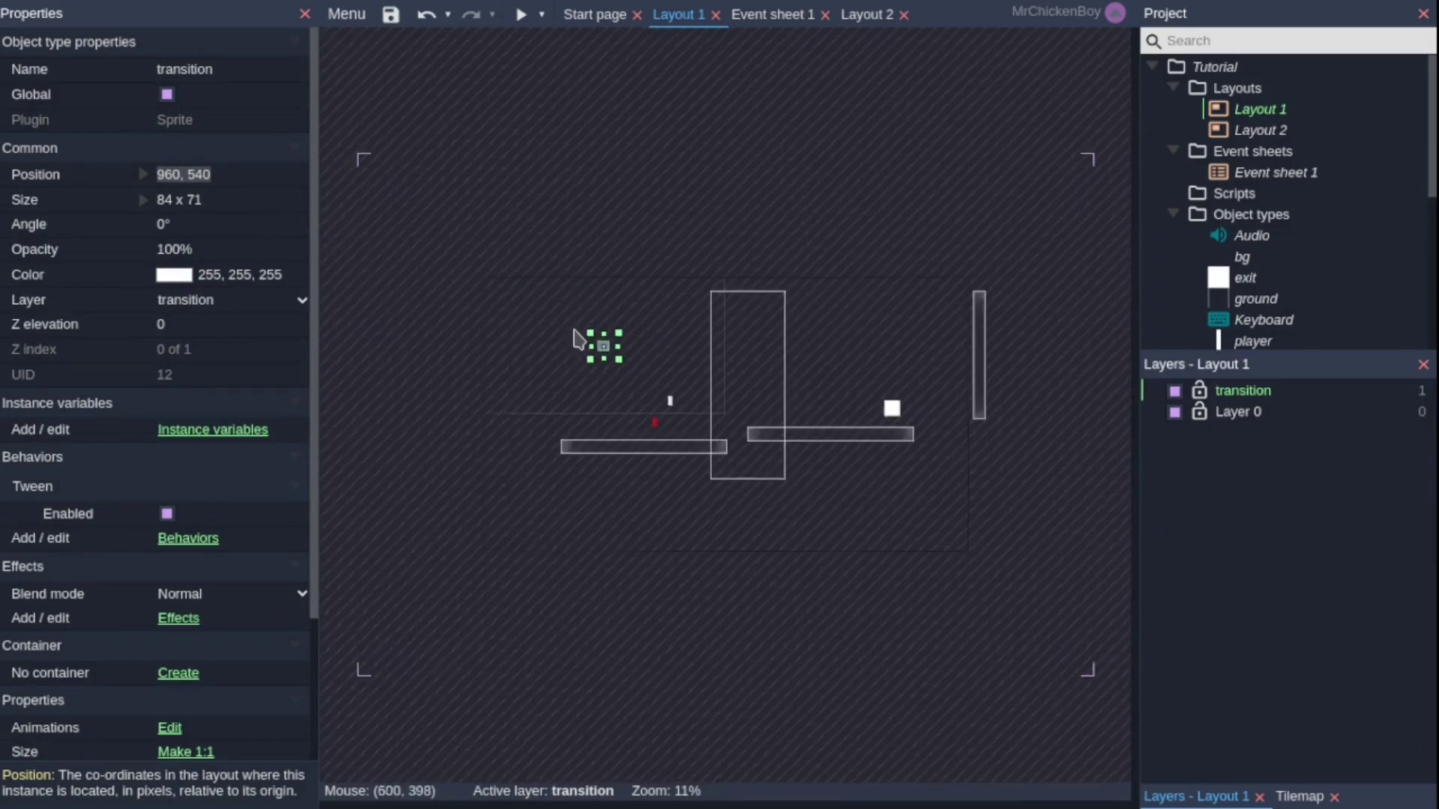
{"action": "left_click", "coordinate": [772, 14]}
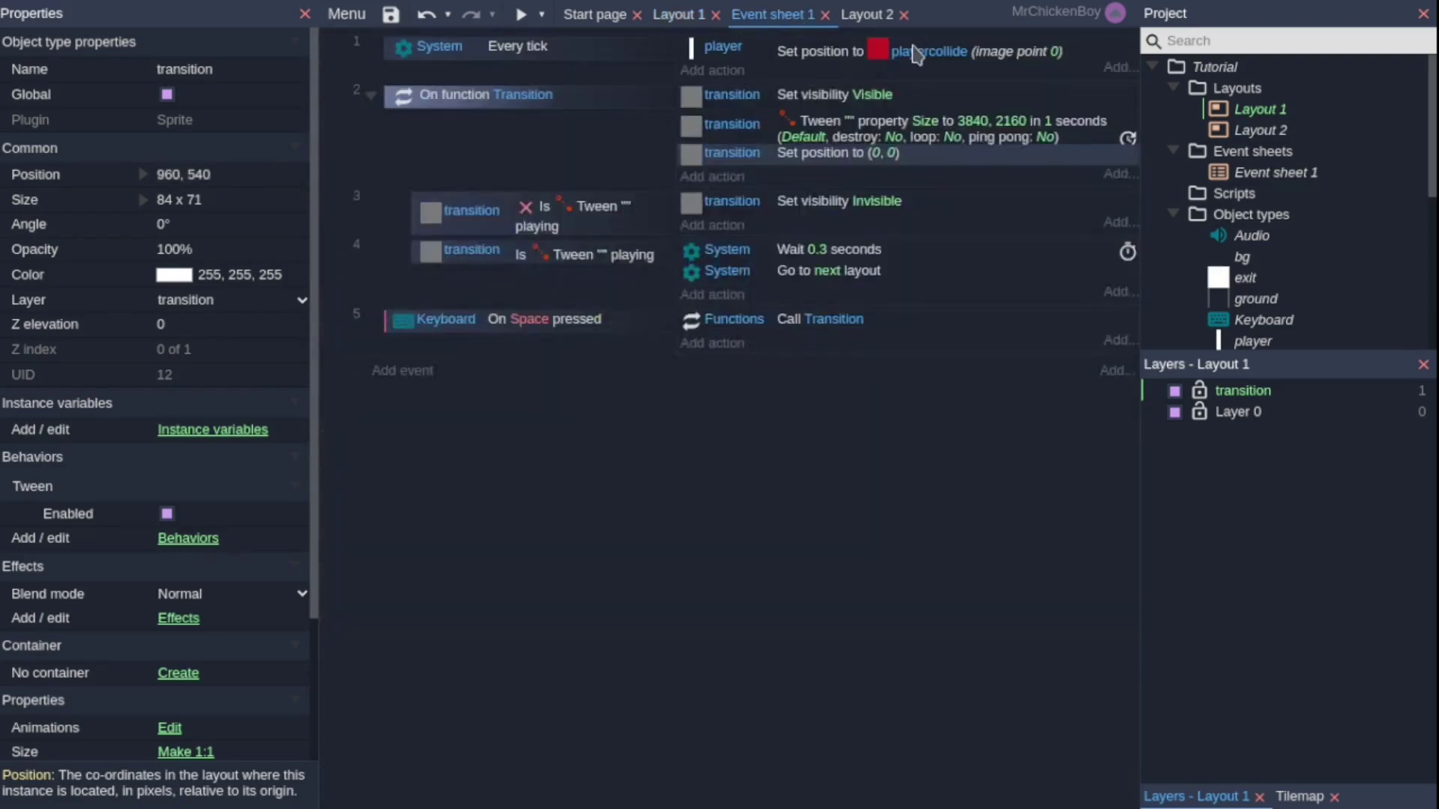
{"action": "double_click", "coordinate": [786, 161]}
{"action": "type", "text": "{\"is-c3-clipboard-data\":true,\"type\":\"actions\",\"items\":[{\"id\":\"tween-two-properties\",\"objectClass\":\"transition\",\"behaviorType\":\"Tween\",\"parameters\":{\"tags\":\"\\\"\\\"\",\"property\":\"size\",\"end-x\":\"3840\",\"end-y\":\"2160\",\"time\":\"1\",\"ease\":\"default\",\"destroy-on-complete\":\"no\",\"loop\":\"no\",\"ping-pong\":\"no\"}}]}"}
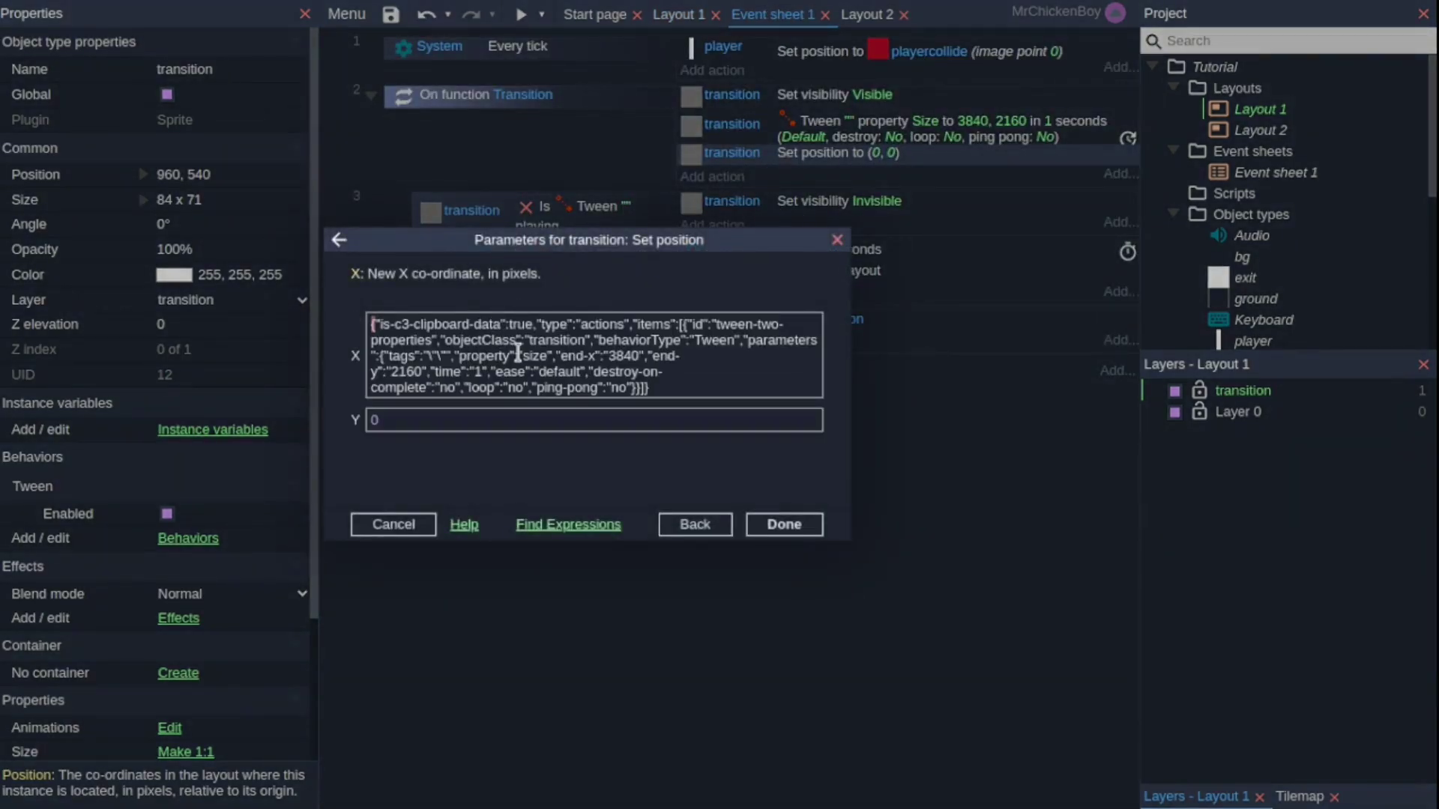
{"action": "key", "text": "ctrl+z"}
{"action": "key", "text": "Escape"}
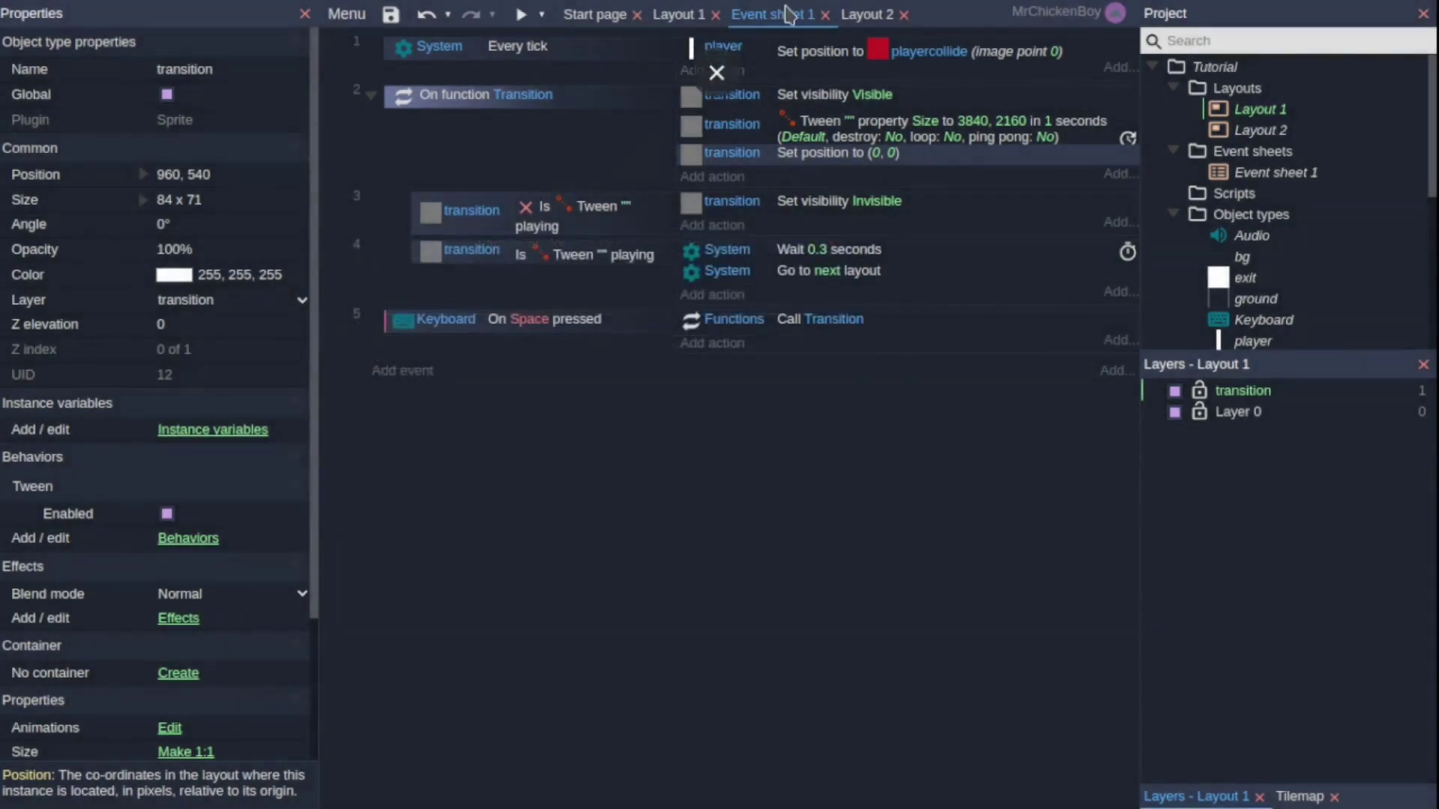
{"action": "left_click", "coordinate": [669, 17]}
{"action": "left_click", "coordinate": [194, 174]}
{"action": "key", "text": "ctrl+c"}
{"action": "left_click", "coordinate": [775, 17]}
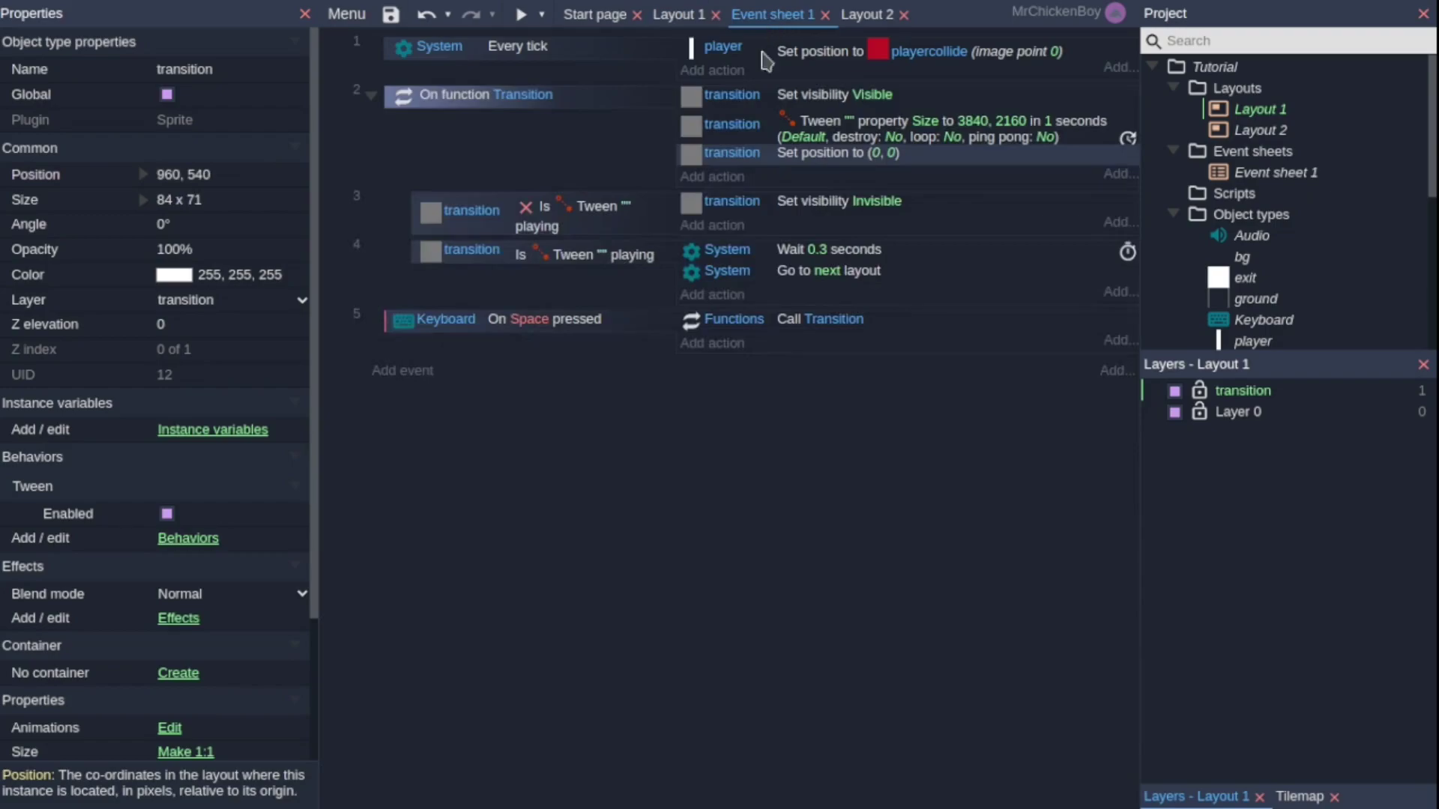
Set the Set position action to 960, 540 and move it above the grow tween in event 2.
{"action": "double_click", "coordinate": [828, 160]}
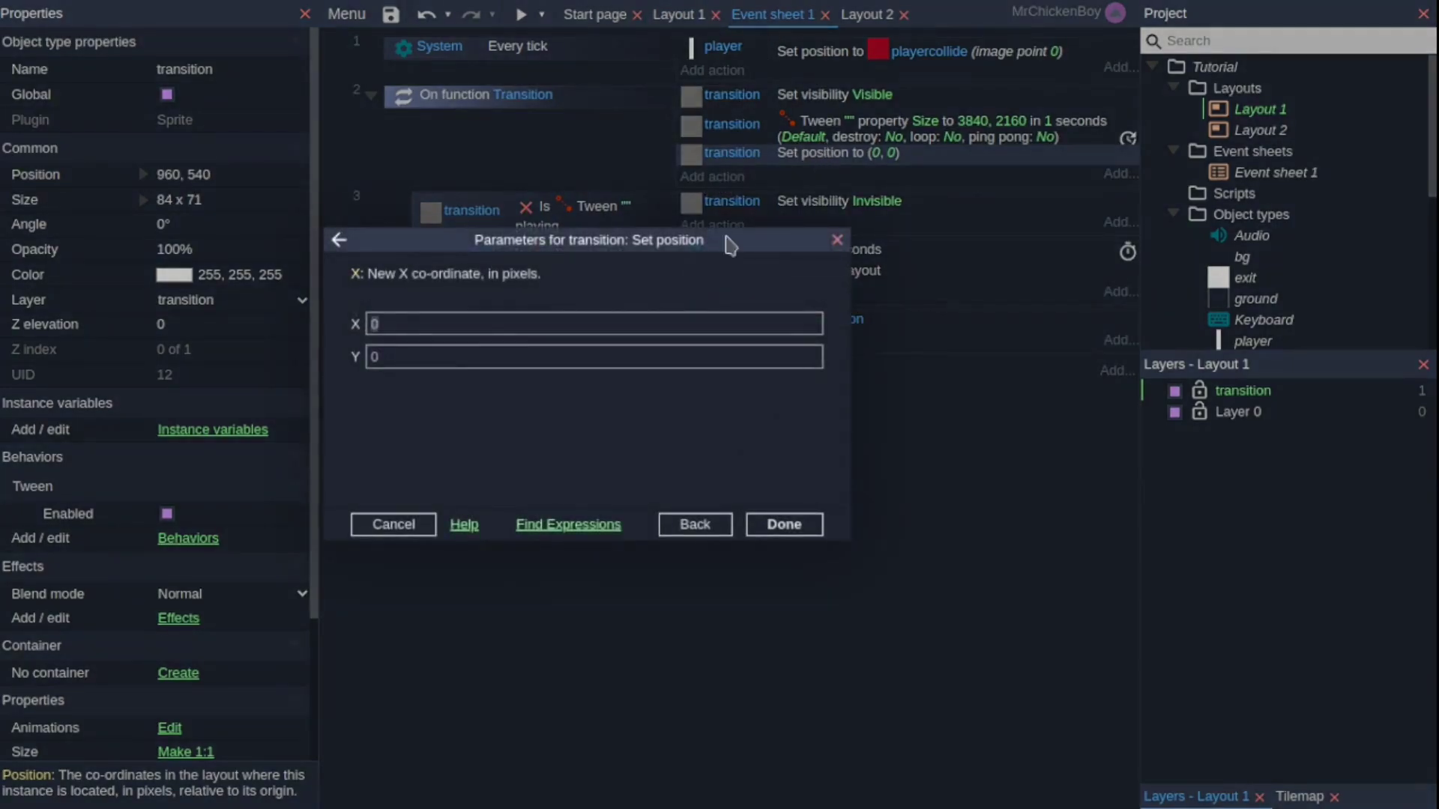
{"action": "key", "text": "ctrl+v"}
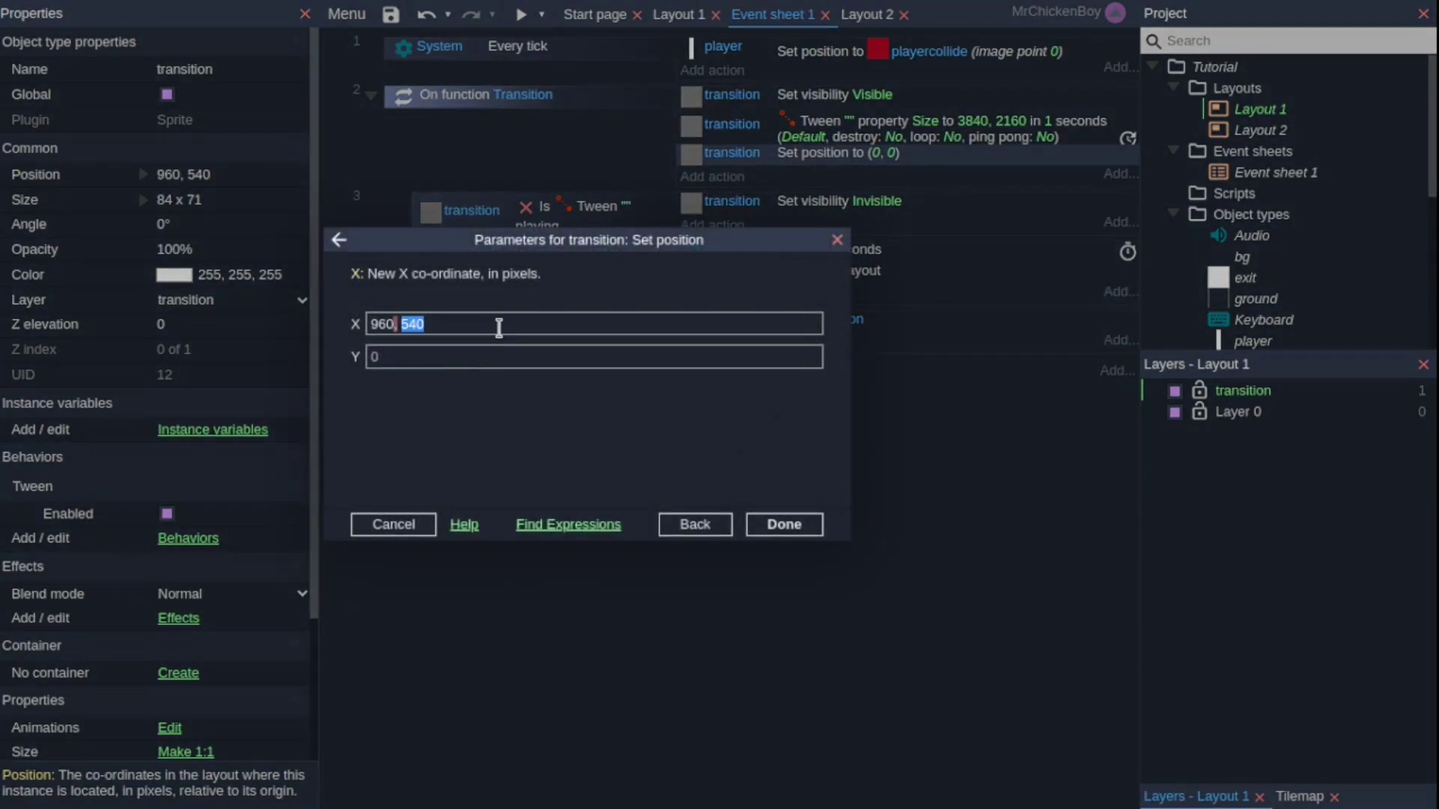
{"action": "key", "text": "BackSpace"}
{"action": "key", "text": "Tab"}
{"action": "type", "text": "540"}
{"action": "left_click", "coordinate": [498, 328]}
{"action": "key", "text": "BackSpace"}
{"action": "key", "text": "Return"}
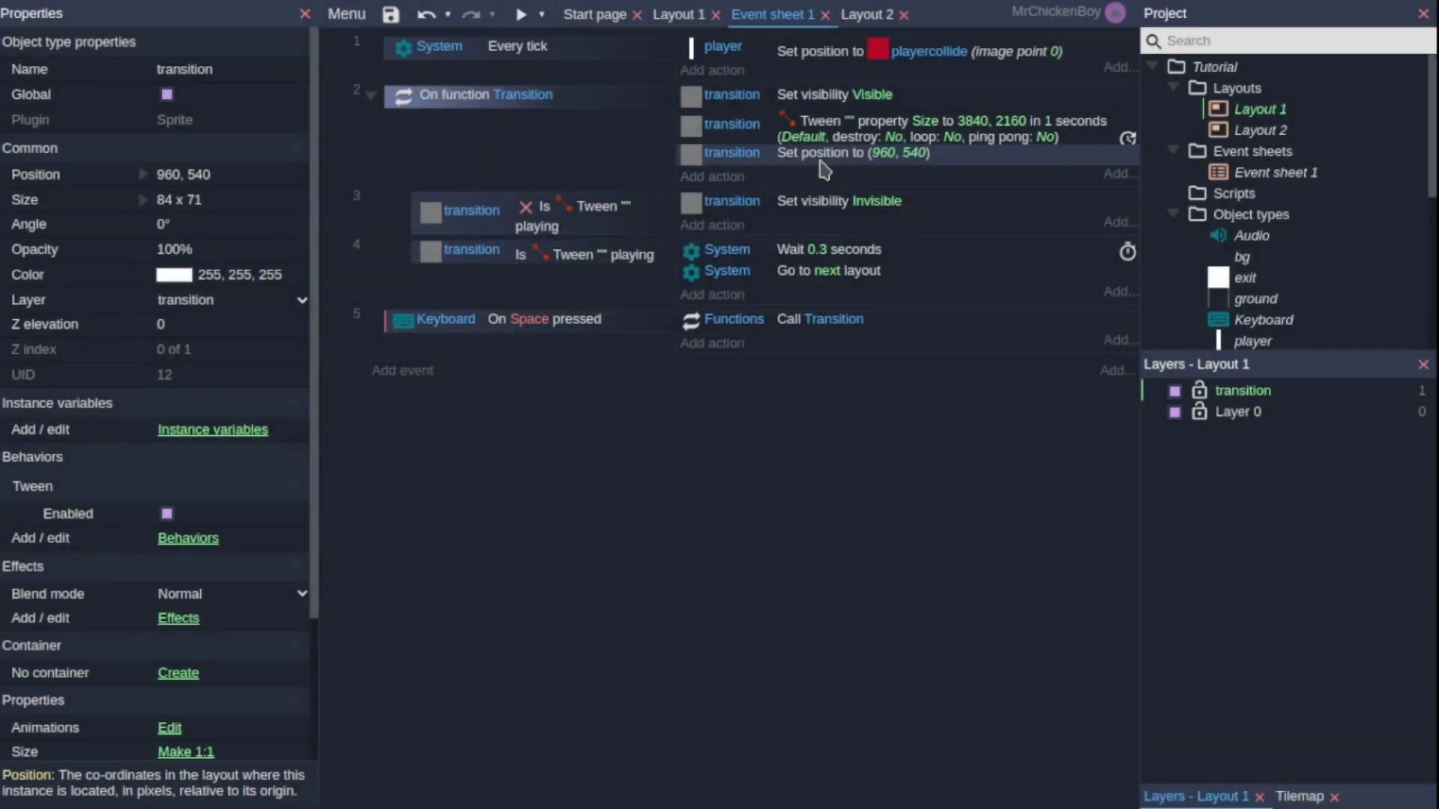
{"action": "left_click_drag", "start_coordinate": [826, 161], "coordinate": [877, 122]}
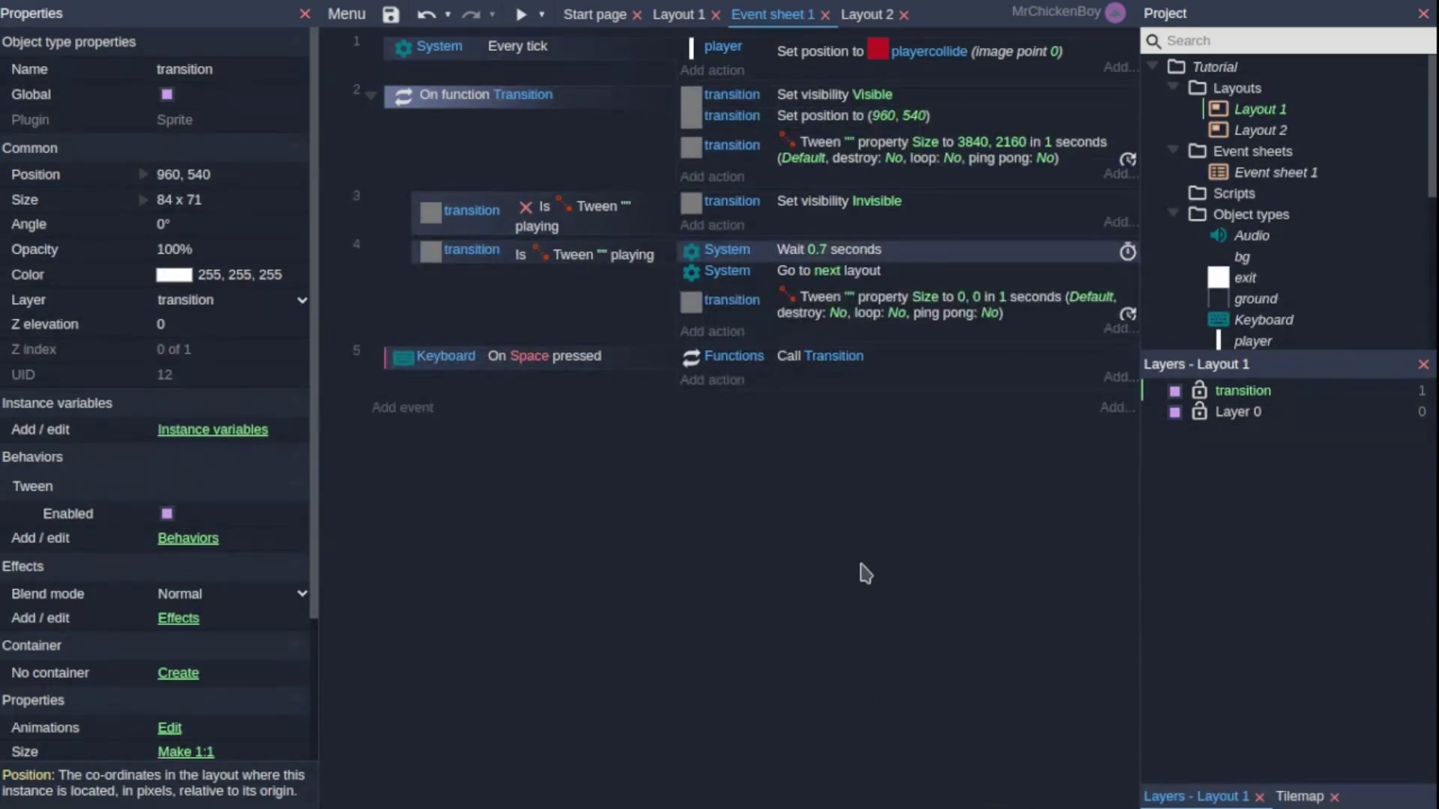
{"action": "left_click", "coordinate": [905, 507]}
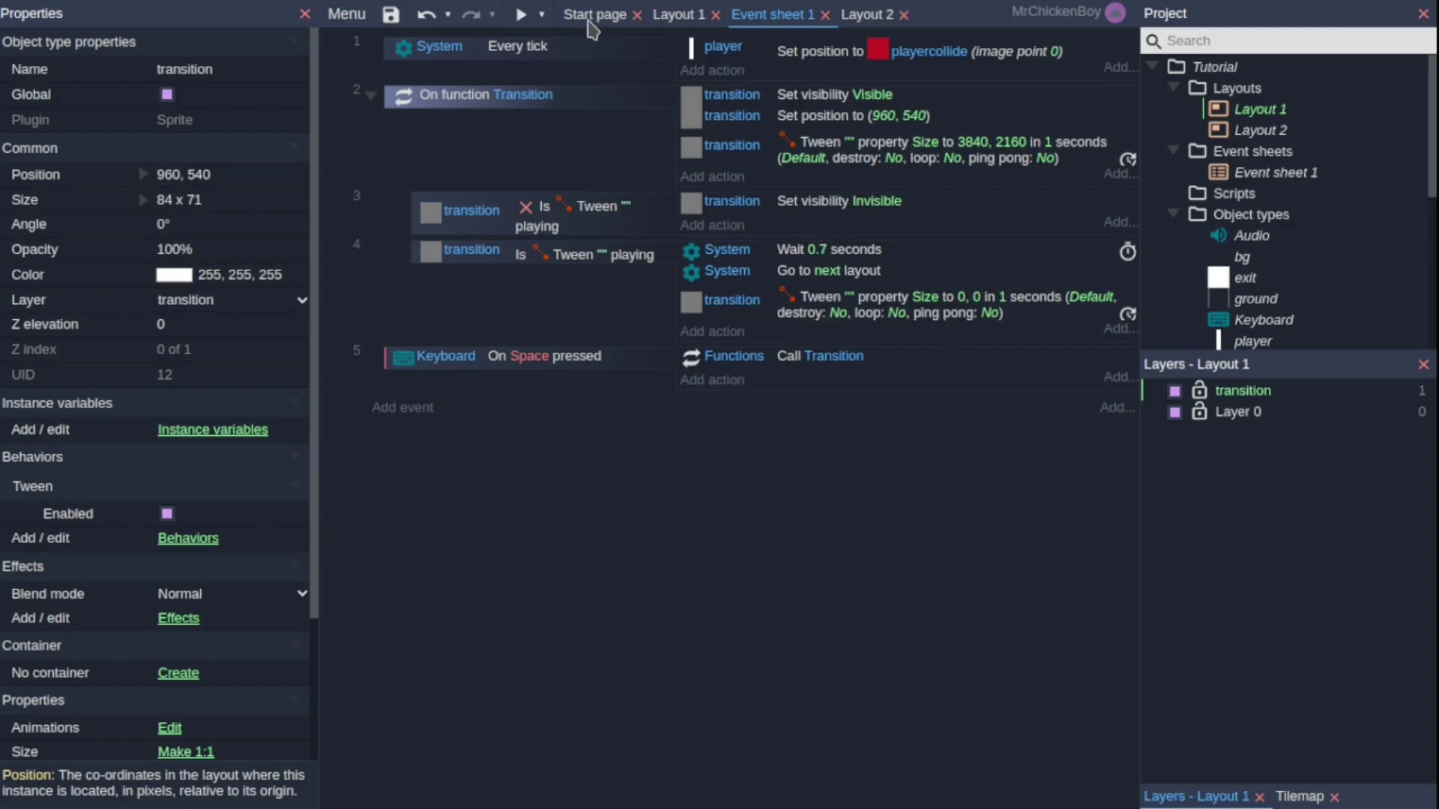
{"action": "left_click", "coordinate": [520, 22]}
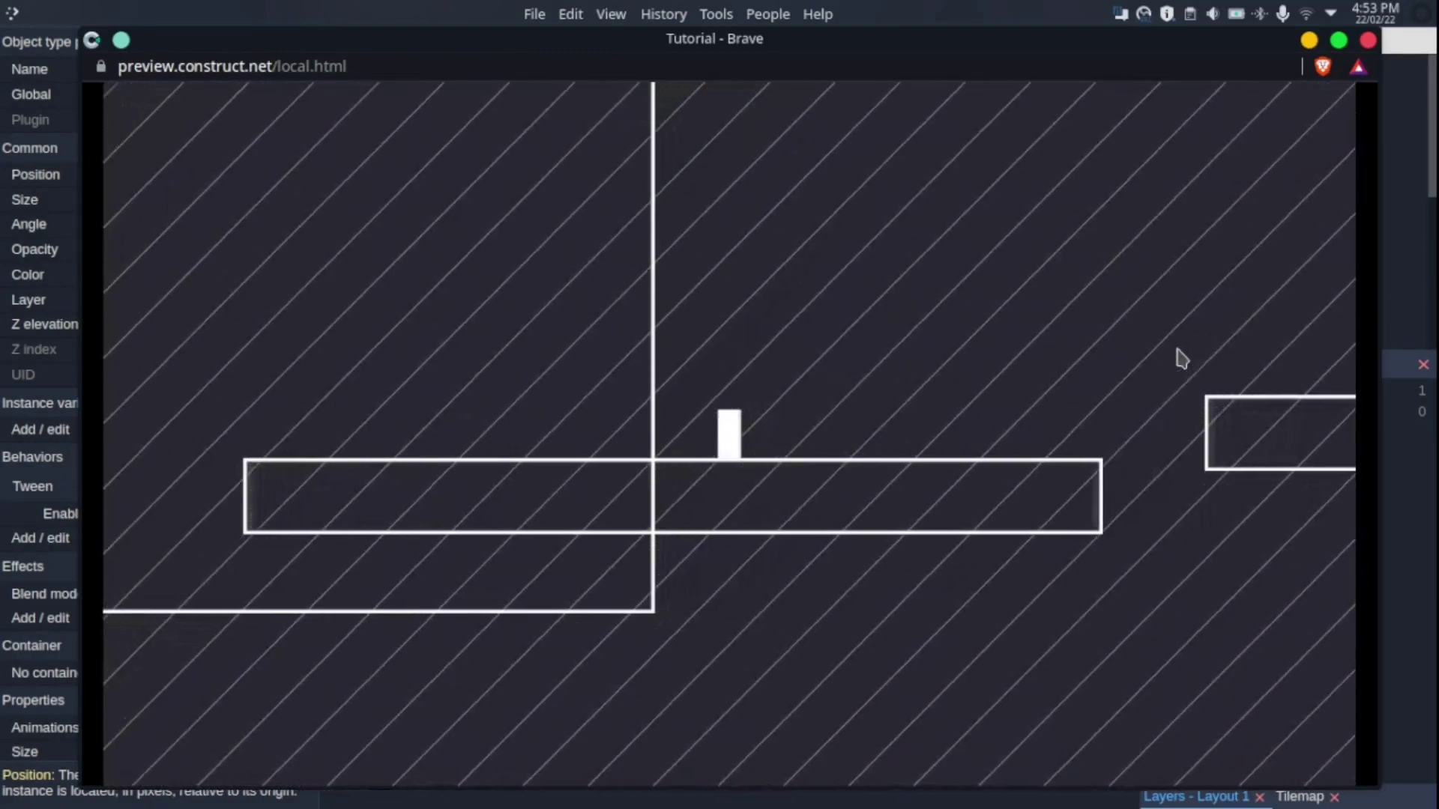
{"action": "key", "text": "ctrl+w"}
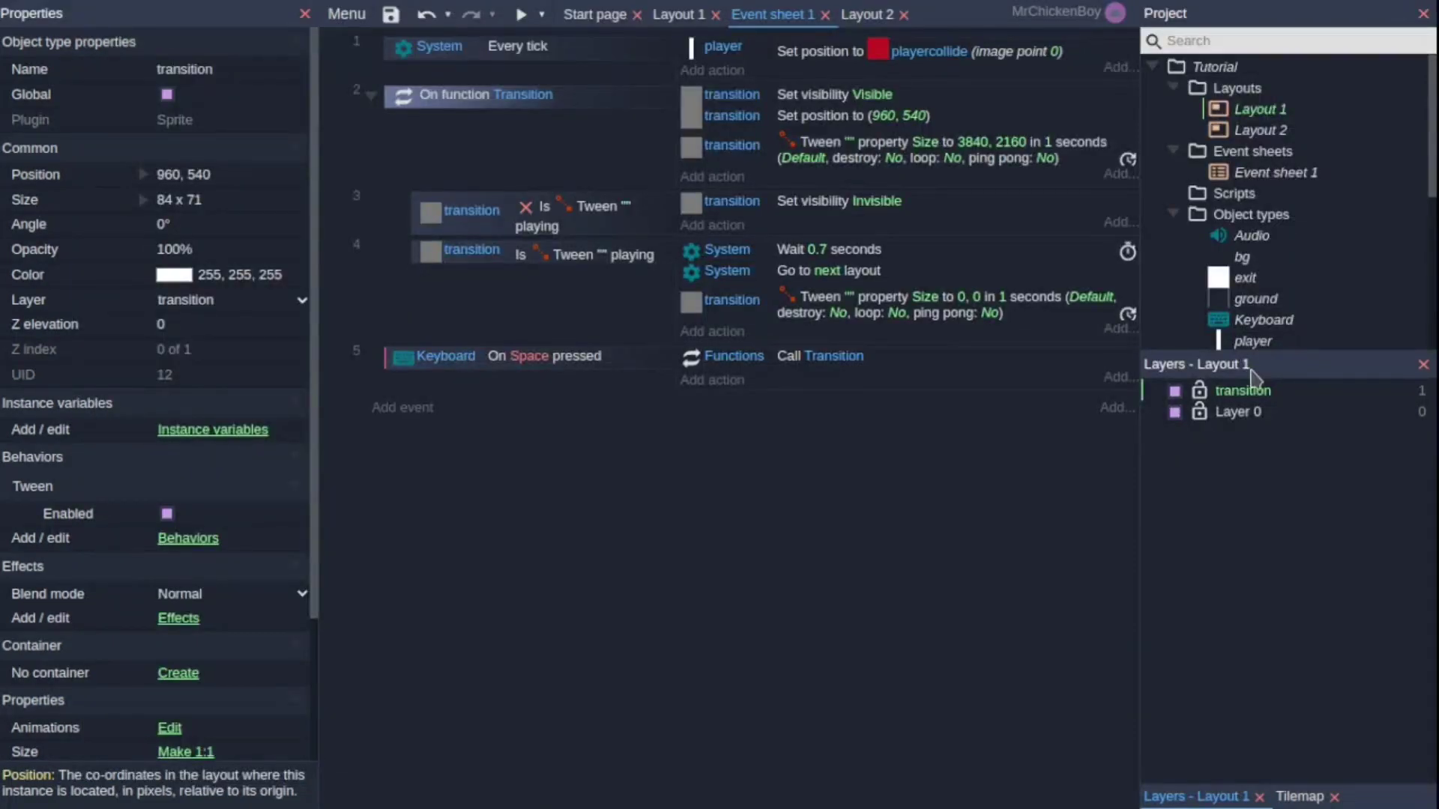